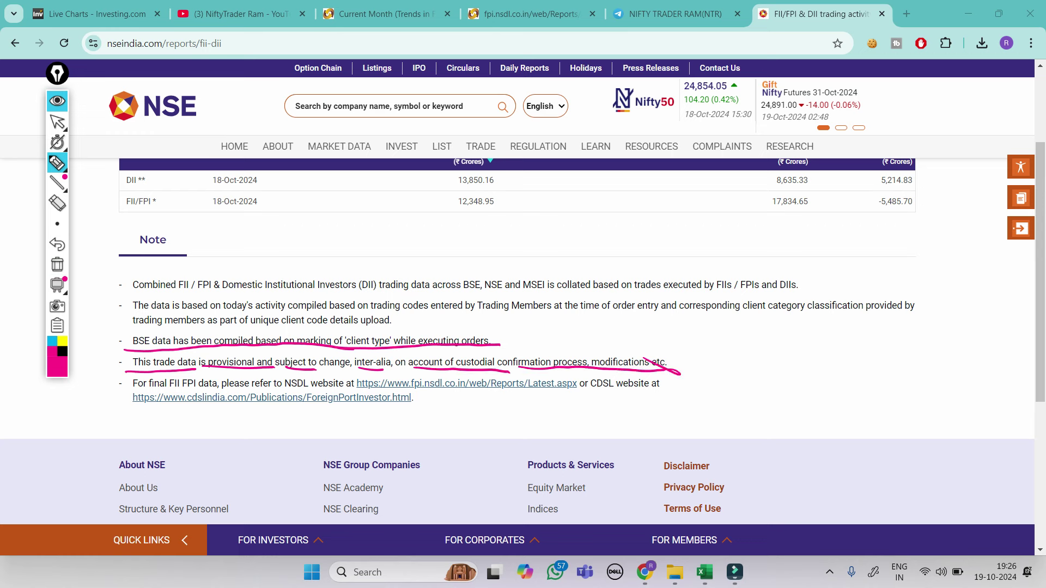
# - Mark the 18-Oct-2024 DII and FII/FPI amounts in the table with the pen, and erase all annotations on the page
pyautogui.moveTo(514, 194); pyautogui.dragTo(498, 202)
pyautogui.moveTo(784, 170)
pyautogui.mouseDown()
pyautogui.moveTo(762, 176)
pyautogui.moveTo(796, 198)
pyautogui.moveTo(820, 186)
pyautogui.mouseUp()
pyautogui.moveTo(850, 180)
pyautogui.mouseDown()
pyautogui.moveTo(889, 194)
pyautogui.moveTo(891, 222)
pyautogui.mouseUp()
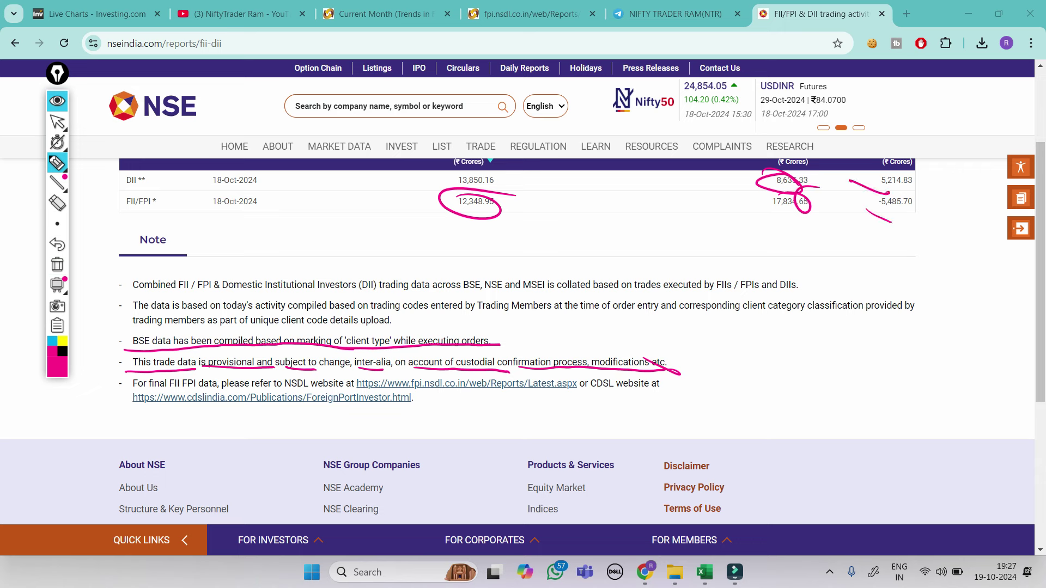
pyautogui.click(57, 265)
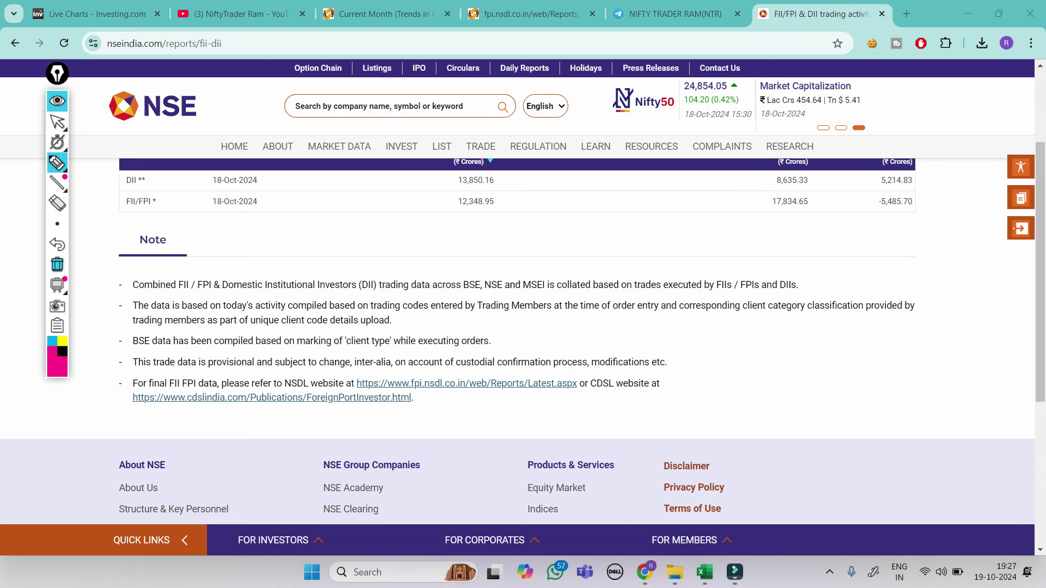
# - Circle "FII FPI" and underline the NSDL website reference in the last note, and erase the marks
pyautogui.moveTo(160, 376)
pyautogui.mouseDown()
pyautogui.moveTo(226, 373)
pyautogui.moveTo(299, 390)
pyautogui.mouseUp()
pyautogui.moveTo(364, 393); pyautogui.dragTo(333, 383)
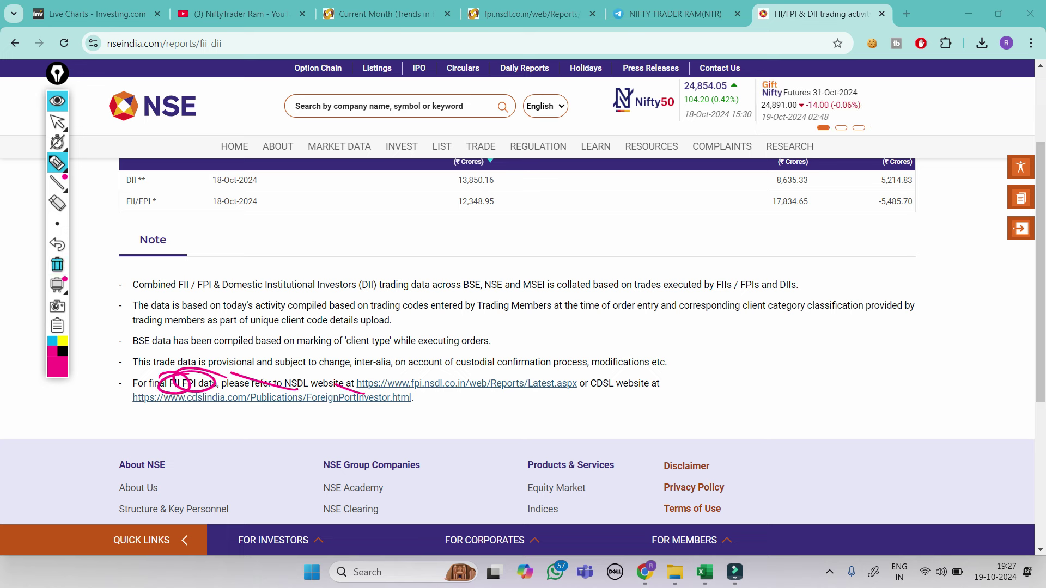
pyautogui.click(57, 264)
# - Open the NSDL Latest.aspx report linked in the note, and switch to the already open Current Month FPI trends page
pyautogui.click(57, 121)
pyautogui.click(466, 383)
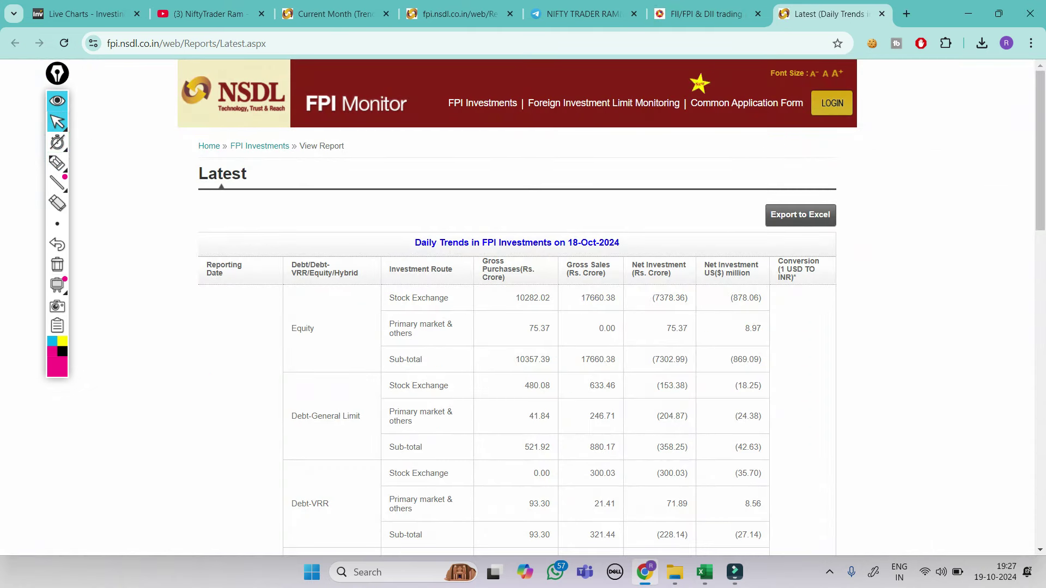
pyautogui.click(335, 14)
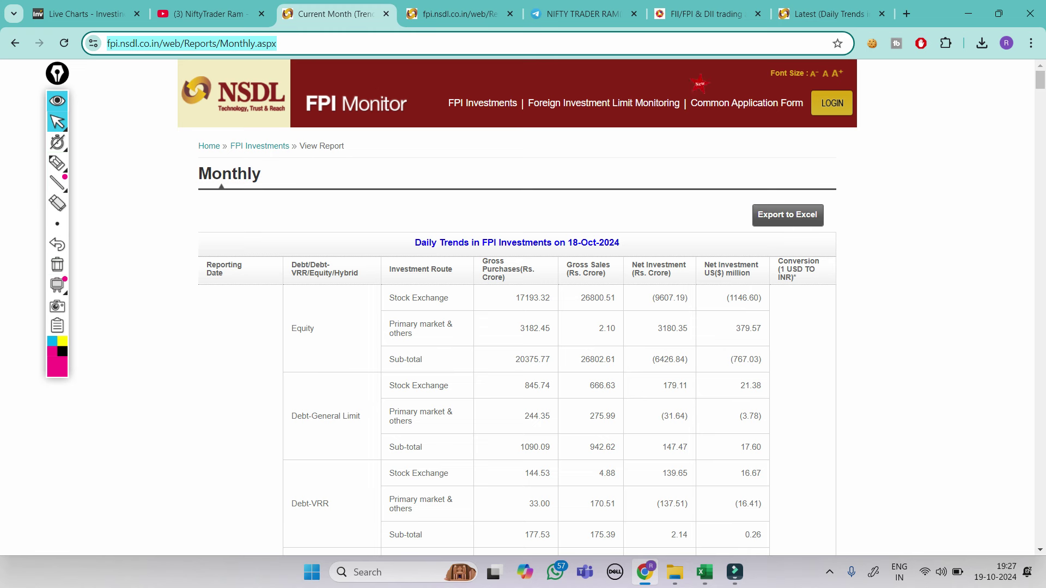
# - Strike the Stock Exchange, Primary market & others and Sub-total labels in the 01-Oct-2024 Equity section with the pen
pyautogui.scroll(-3, 517, 305)
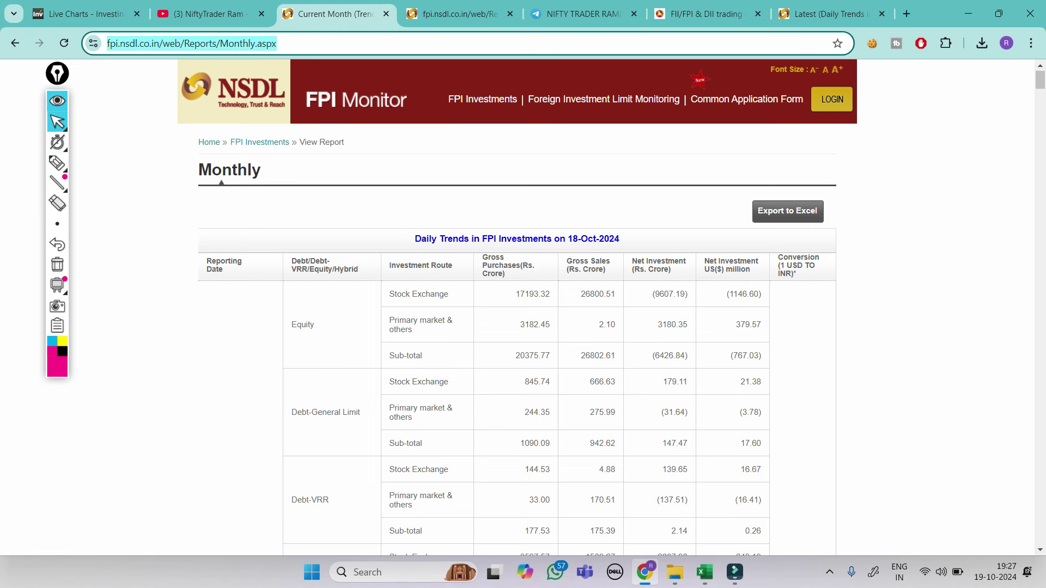
pyautogui.click(57, 162)
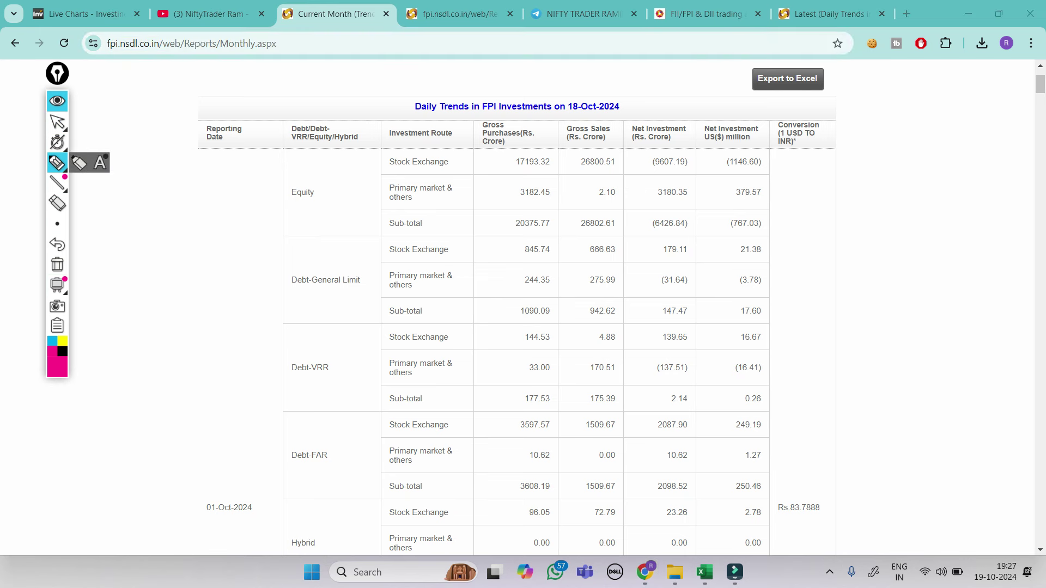
pyautogui.moveTo(388, 152); pyautogui.dragTo(451, 159)
pyautogui.moveTo(375, 174); pyautogui.dragTo(452, 187)
pyautogui.moveTo(382, 218); pyautogui.dragTo(428, 224)
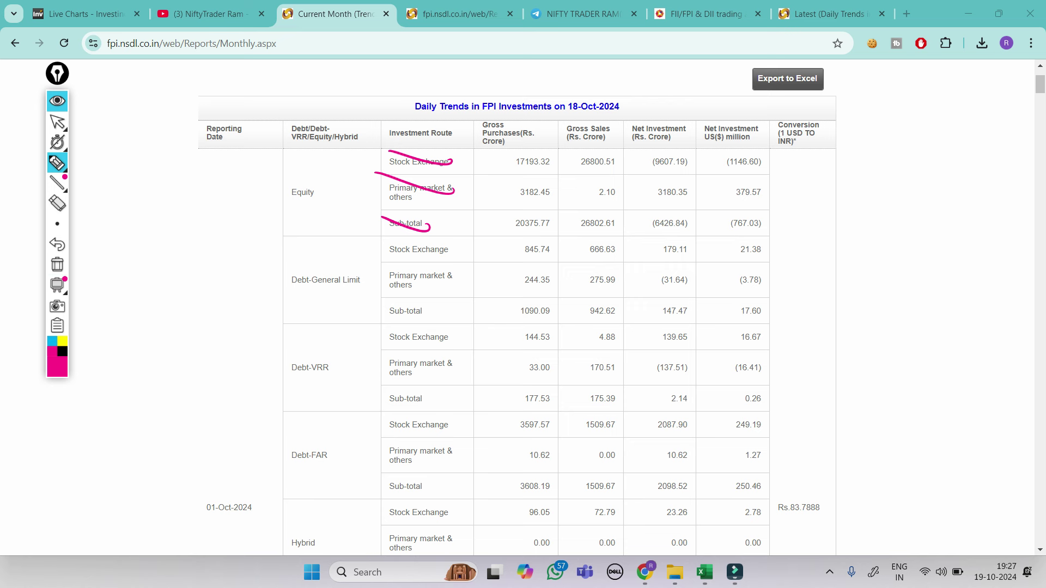
# - Circle the 01-Oct-2024 equity Stock Exchange gross purchases and gross sales, mark the net investment, and erase all marks
pyautogui.moveTo(507, 153)
pyautogui.mouseDown()
pyautogui.moveTo(549, 174)
pyautogui.moveTo(477, 137)
pyautogui.mouseUp()
pyautogui.moveTo(582, 150); pyautogui.dragTo(579, 151)
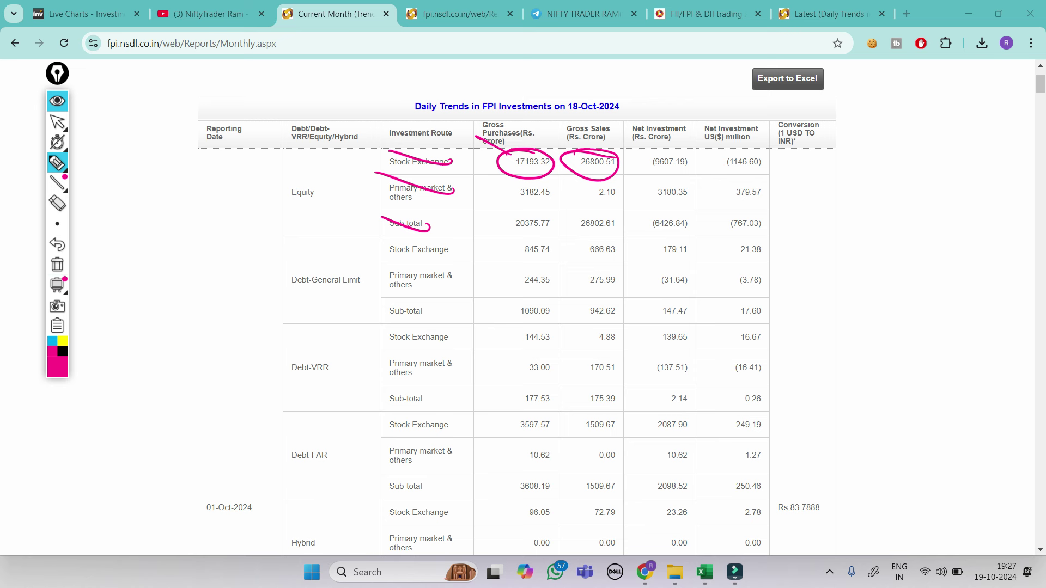
pyautogui.moveTo(684, 168); pyautogui.dragTo(627, 153)
pyautogui.moveTo(478, 150); pyautogui.dragTo(543, 178)
pyautogui.click(57, 264)
# - Look through the daily FPI report to find the 03-Oct-2024 Equity figures
pyautogui.click(57, 122)
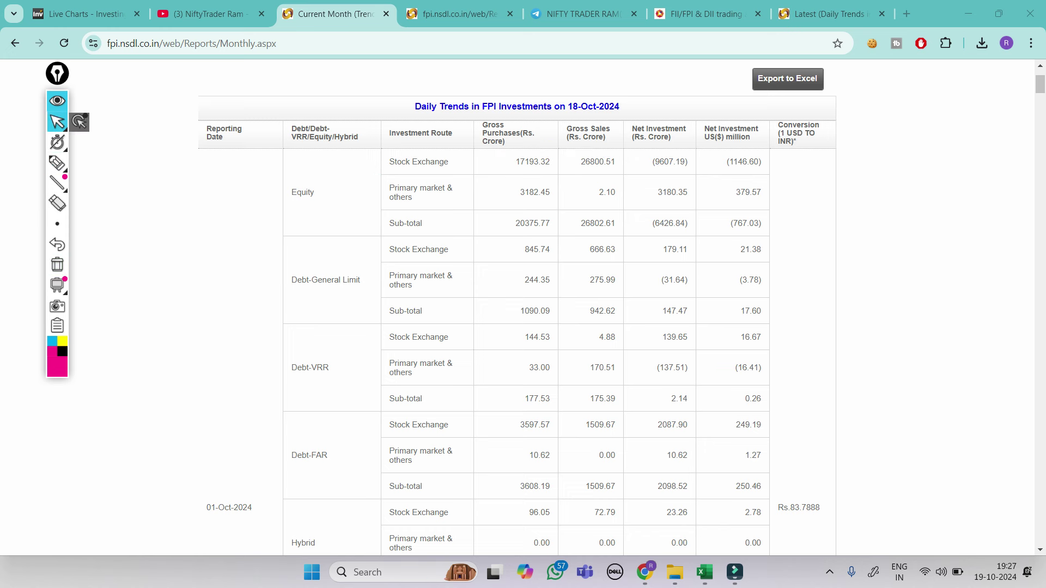
pyautogui.scroll(-5, 518, 305)
pyautogui.scroll(5, 518, 305)
pyautogui.scroll(-1, 518, 305)
pyautogui.scroll(-15, 518, 305)
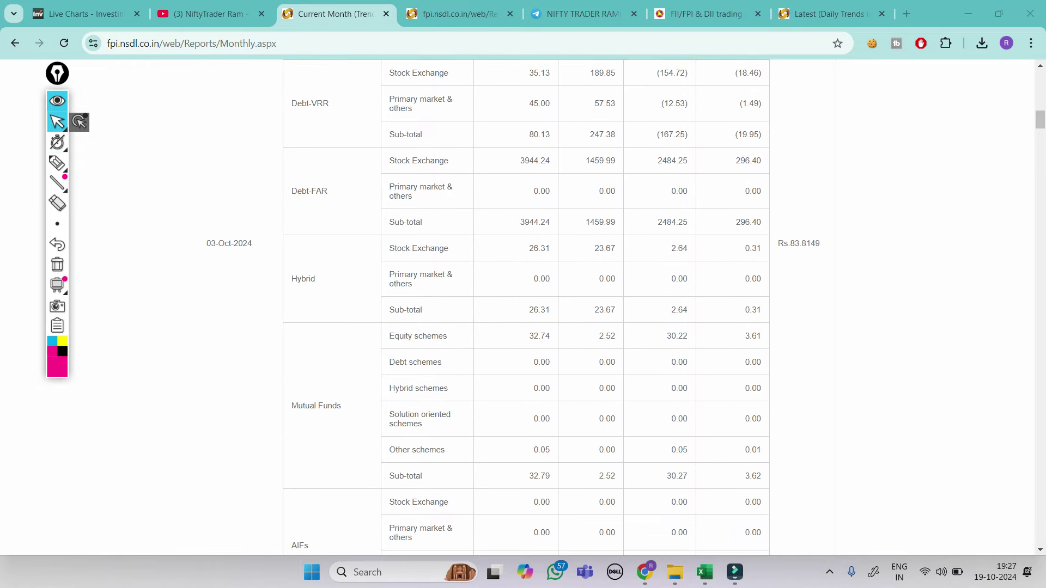
pyautogui.click(57, 162)
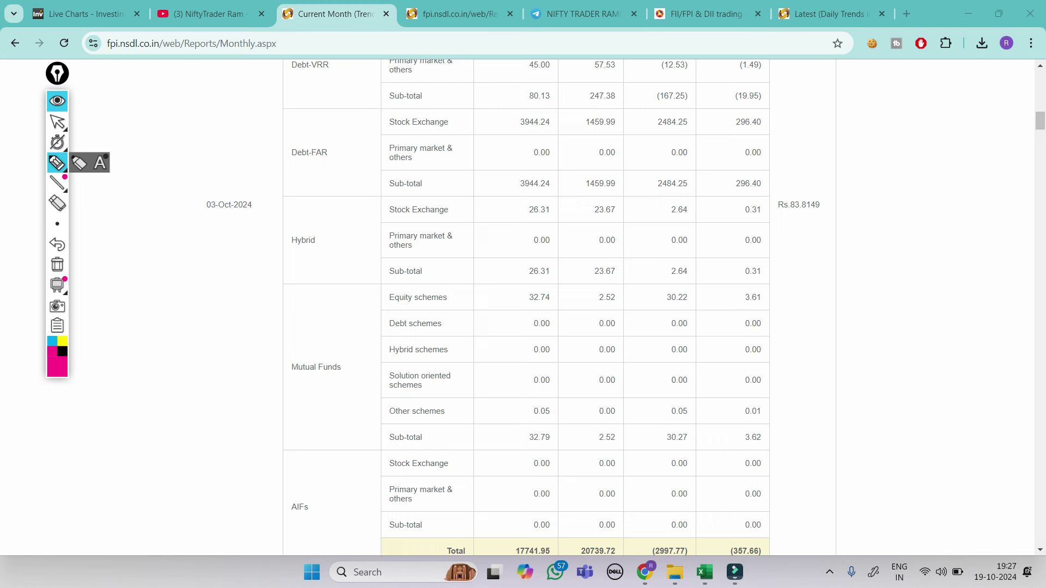
pyautogui.click(57, 122)
pyautogui.scroll(4, 523, 308)
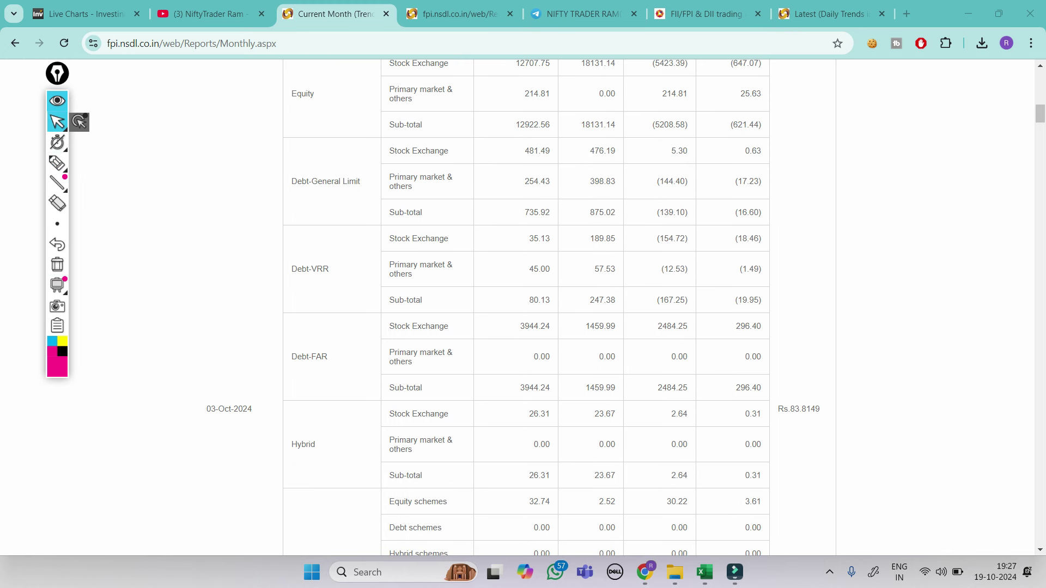
pyautogui.scroll(3, 516, 307)
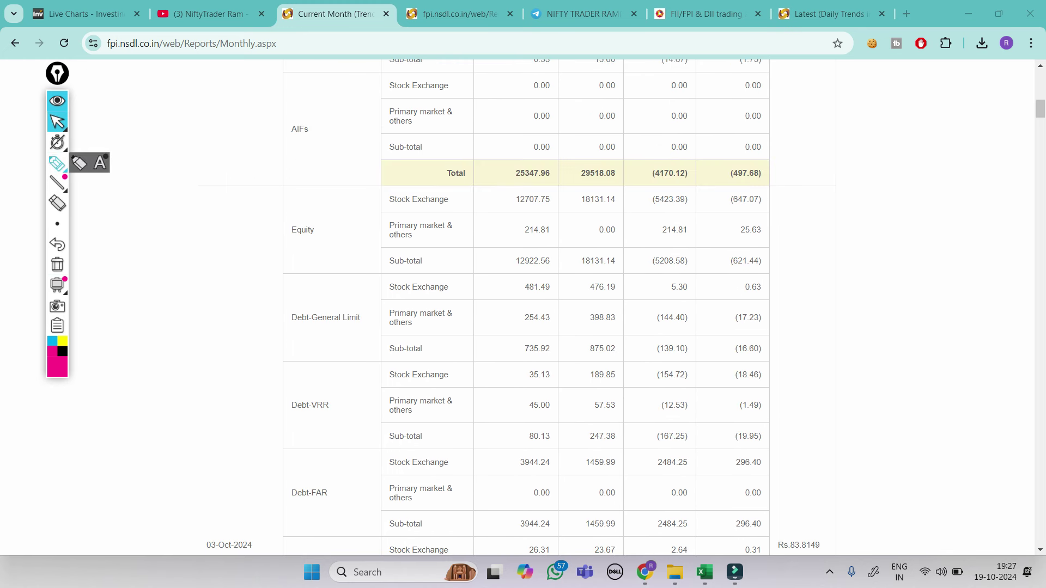
# - Circle the 03-Oct-2024 equity Stock Exchange gross purchases and gross sales, point a stroke towards net investment, and erase the marks
pyautogui.click(58, 163)
pyautogui.moveTo(510, 194); pyautogui.dragTo(460, 162)
pyautogui.moveTo(582, 194); pyautogui.dragTo(536, 162)
pyautogui.moveTo(611, 206)
pyautogui.mouseDown()
pyautogui.moveTo(654, 229)
pyautogui.moveTo(648, 238)
pyautogui.mouseUp()
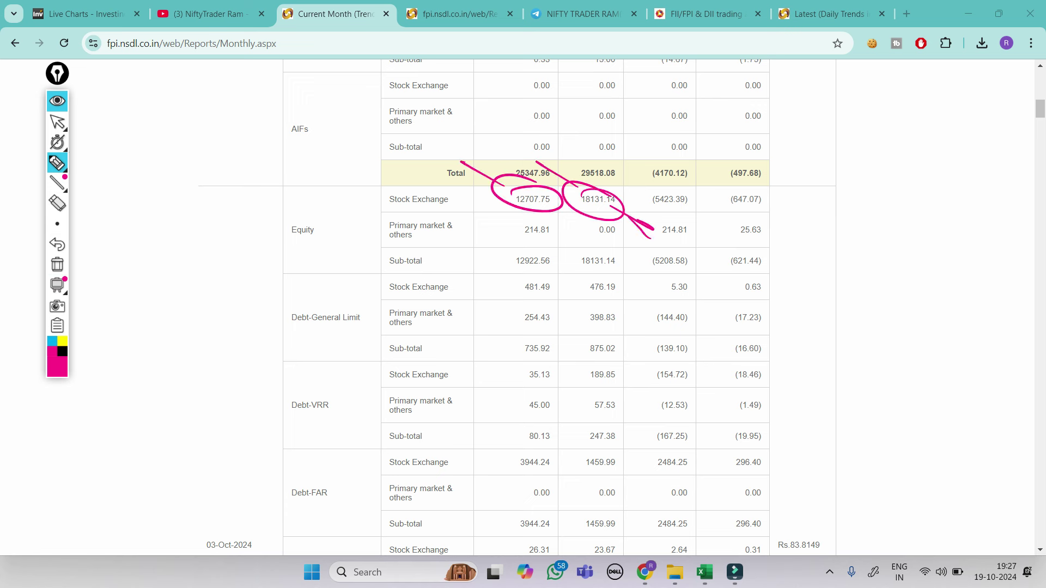
pyautogui.click(57, 264)
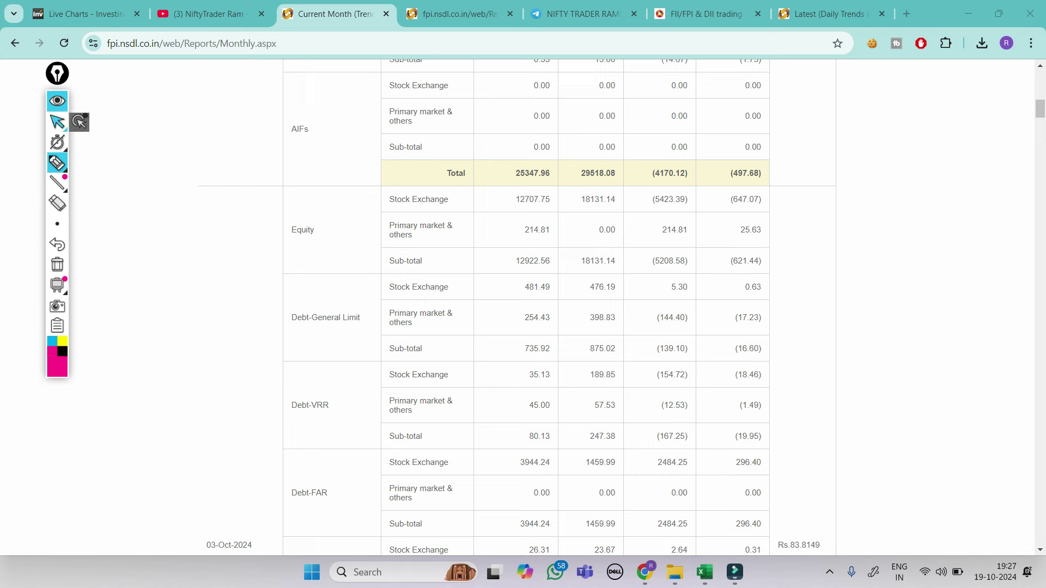
# - Strike the 04-Oct-2024 equity Stock Exchange net investment value with the pen, and erase the mark
pyautogui.click(57, 121)
pyautogui.scroll(-10, 513, 304)
pyautogui.scroll(-4, 513, 304)
pyautogui.scroll(2, 513, 304)
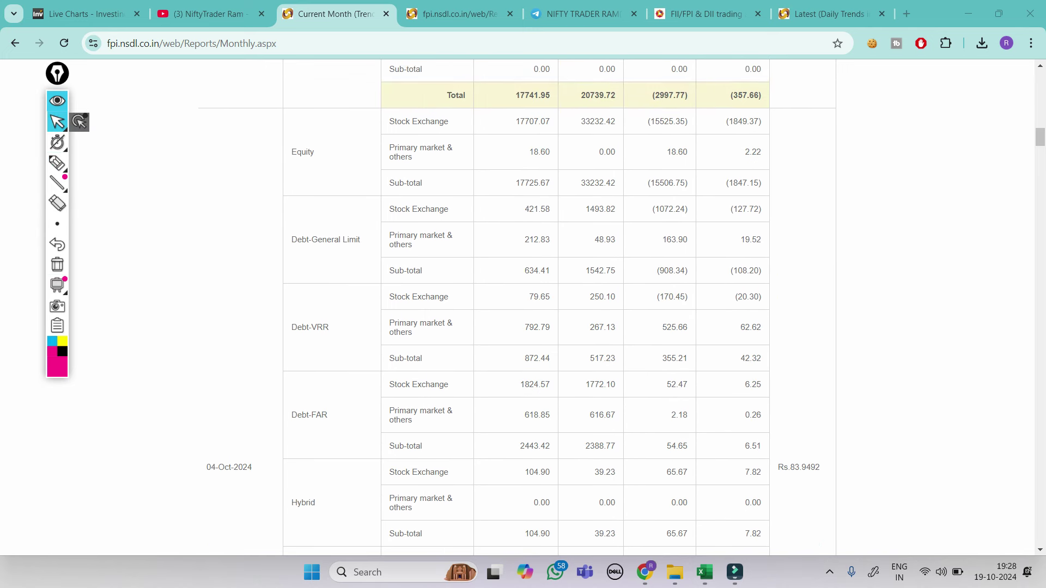
pyautogui.scroll(2, 513, 304)
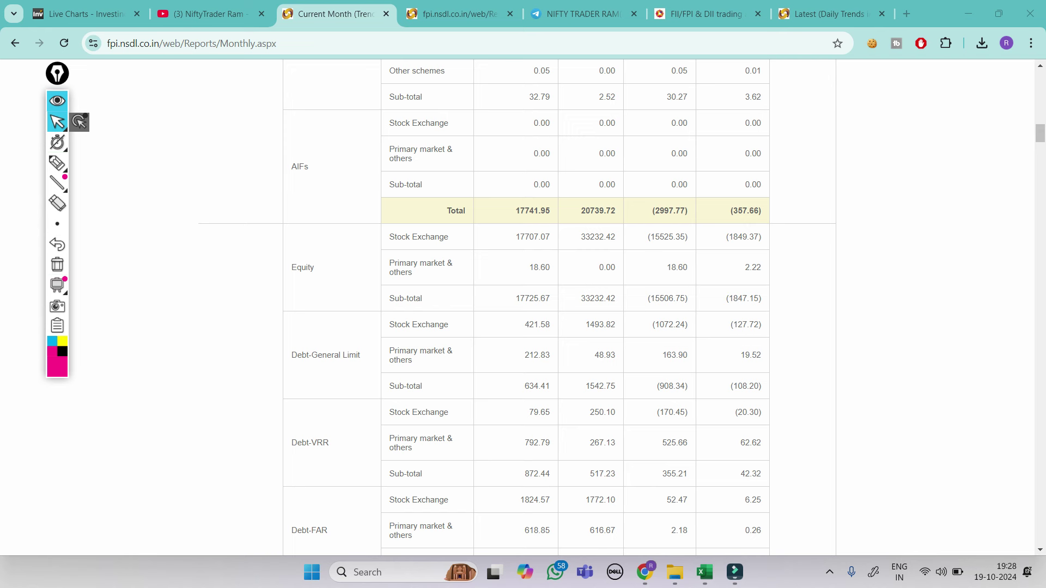
pyautogui.click(57, 163)
pyautogui.moveTo(681, 247); pyautogui.dragTo(600, 217)
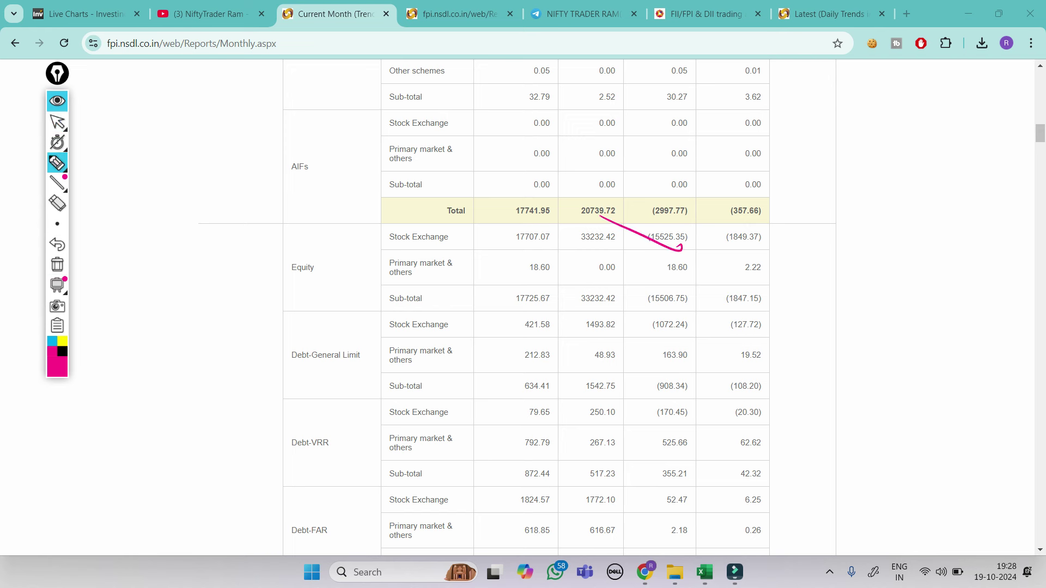
pyautogui.click(57, 265)
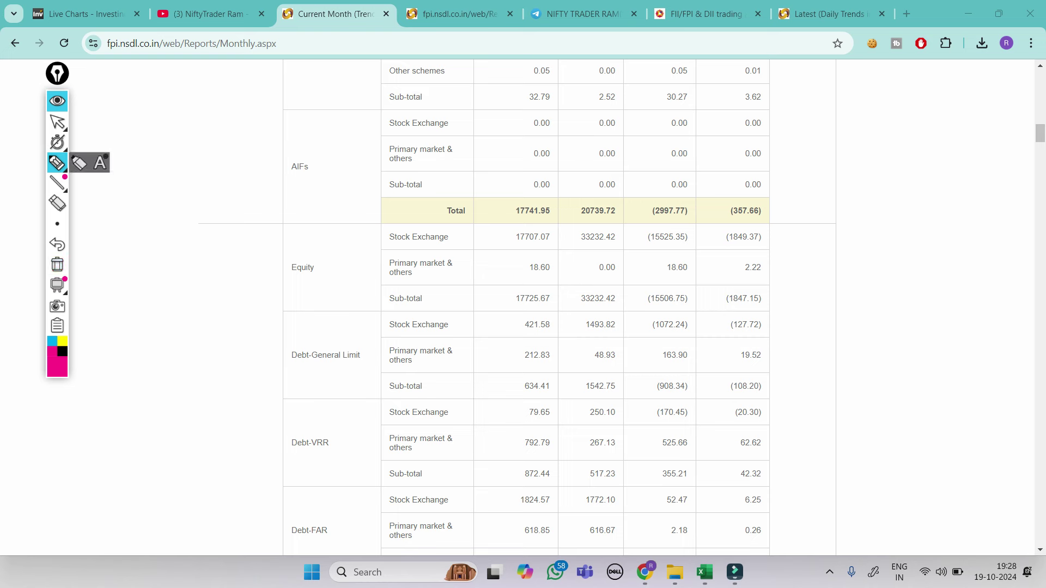
# - Mark the 07-Oct-2024 equity Stock Exchange gross purchases, gross sales and net investment with the pen, and erase the marks
pyautogui.click(57, 121)
pyautogui.scroll(-7, 522, 305)
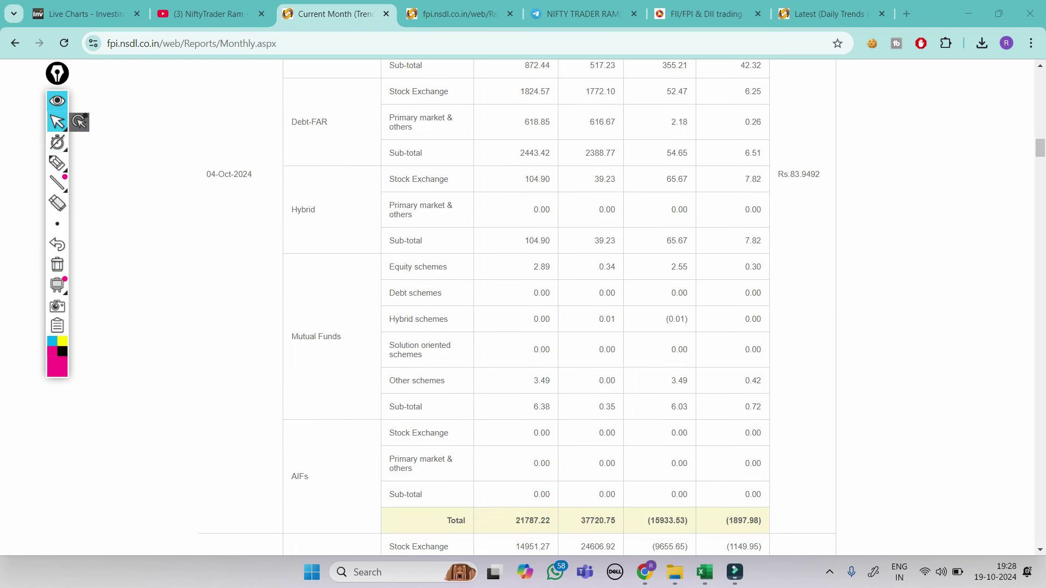
pyautogui.scroll(-10, 523, 305)
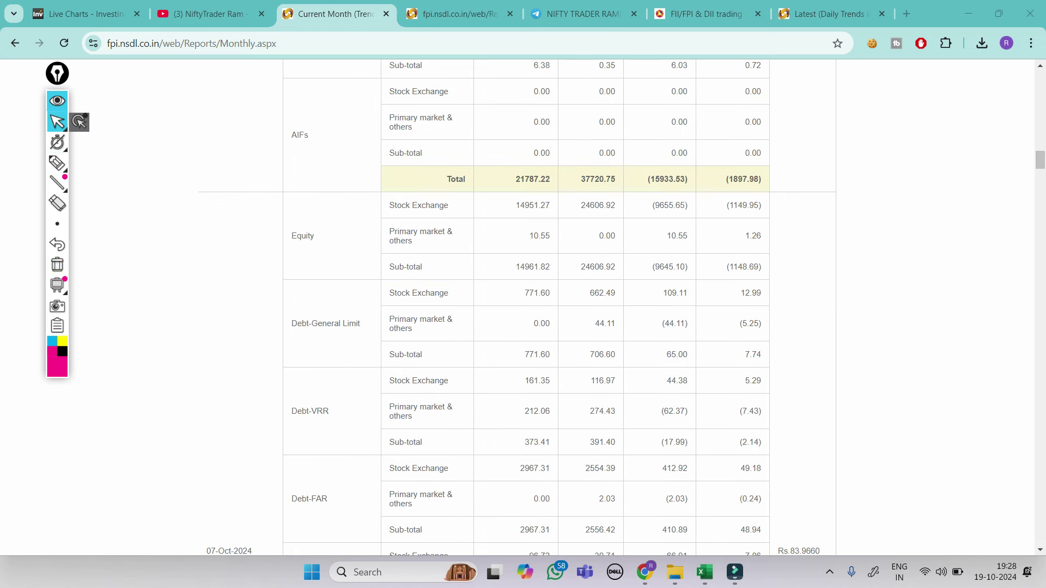
pyautogui.scroll(2, 523, 305)
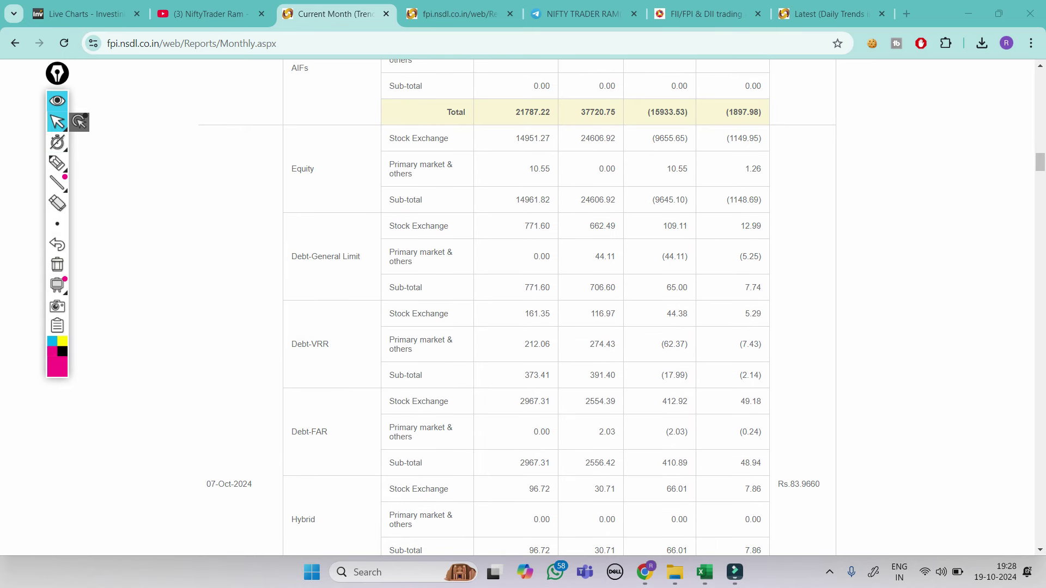
pyautogui.click(57, 163)
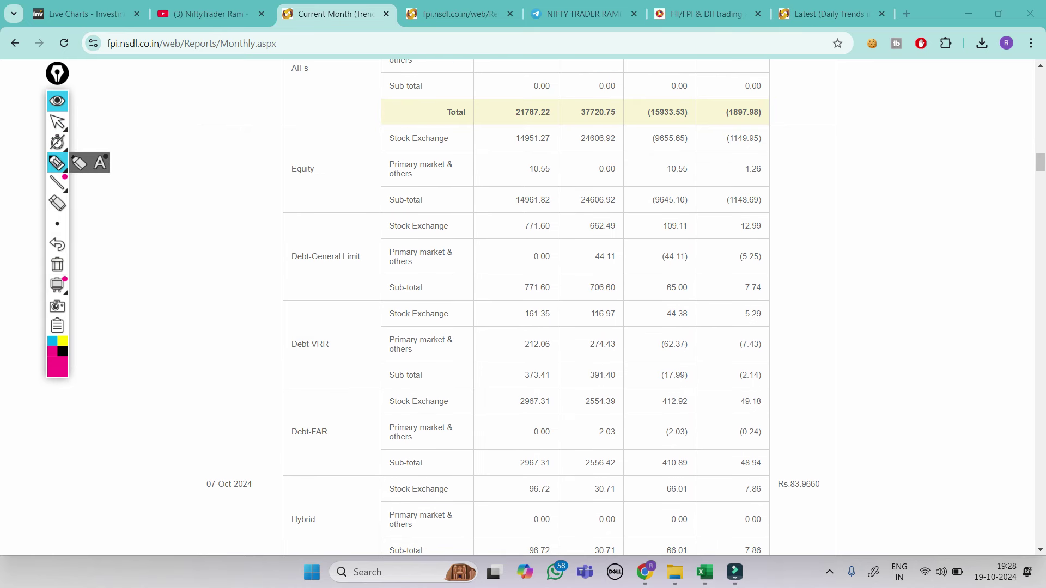
pyautogui.moveTo(490, 125)
pyautogui.mouseDown()
pyautogui.moveTo(547, 146)
pyautogui.moveTo(614, 145)
pyautogui.moveTo(558, 128)
pyautogui.mouseUp()
pyautogui.moveTo(599, 119); pyautogui.dragTo(689, 156)
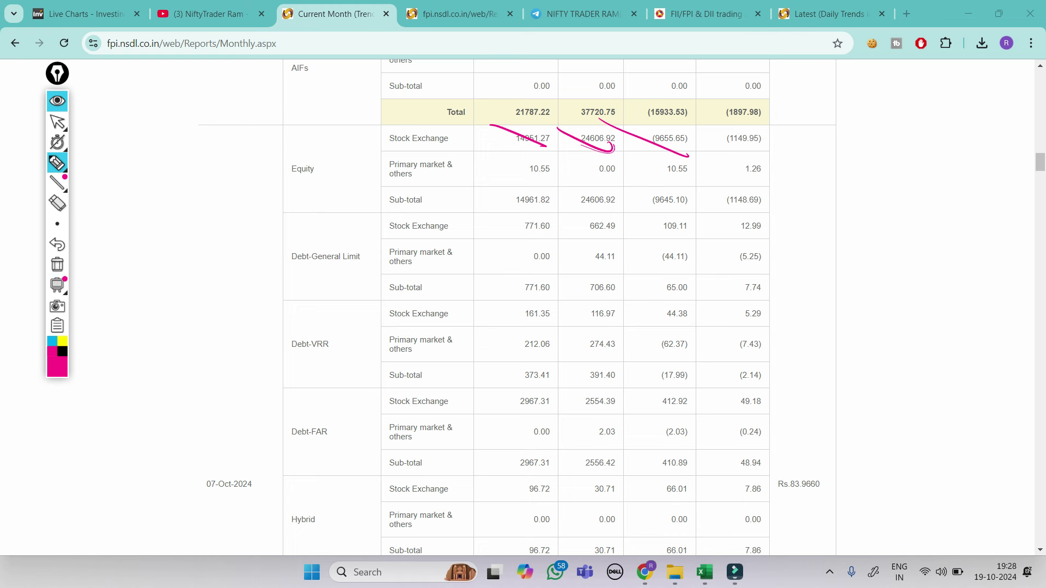
pyautogui.click(58, 264)
# - Mark the 08-Oct-2024 equity Stock Exchange gross purchases and gross sales with the pen, and erase the marks
pyautogui.click(57, 122)
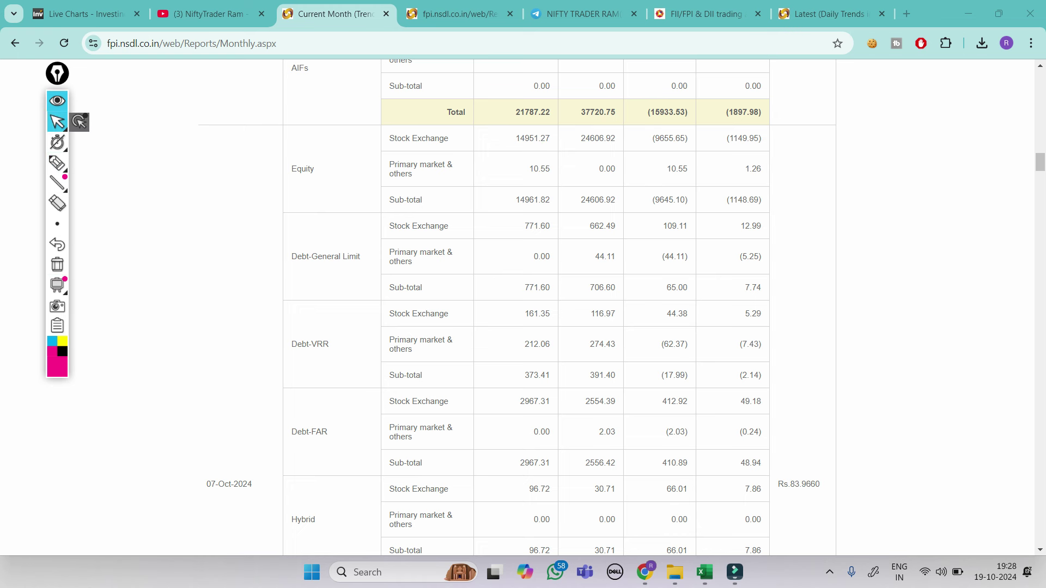
pyautogui.scroll(-14, 516, 308)
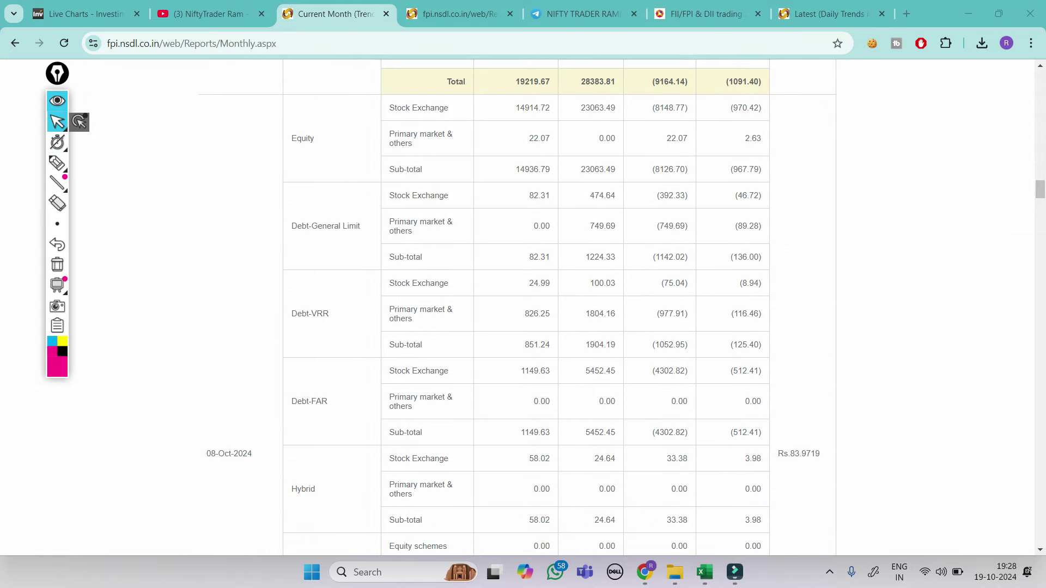
pyautogui.scroll(2, 516, 308)
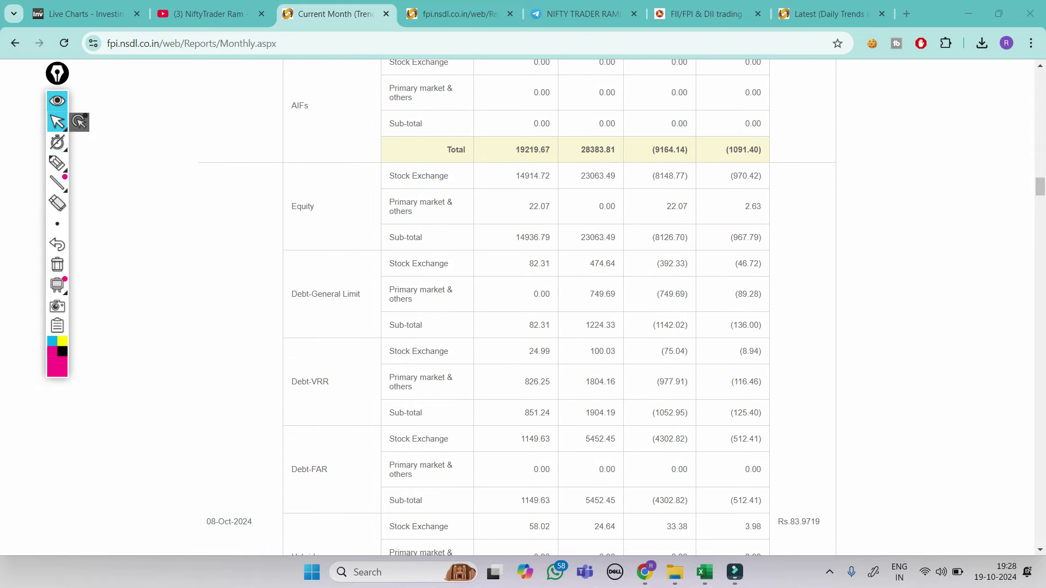
pyautogui.click(57, 162)
pyautogui.moveTo(455, 141)
pyautogui.mouseDown()
pyautogui.moveTo(542, 180)
pyautogui.moveTo(611, 189)
pyautogui.mouseUp()
pyautogui.click(57, 264)
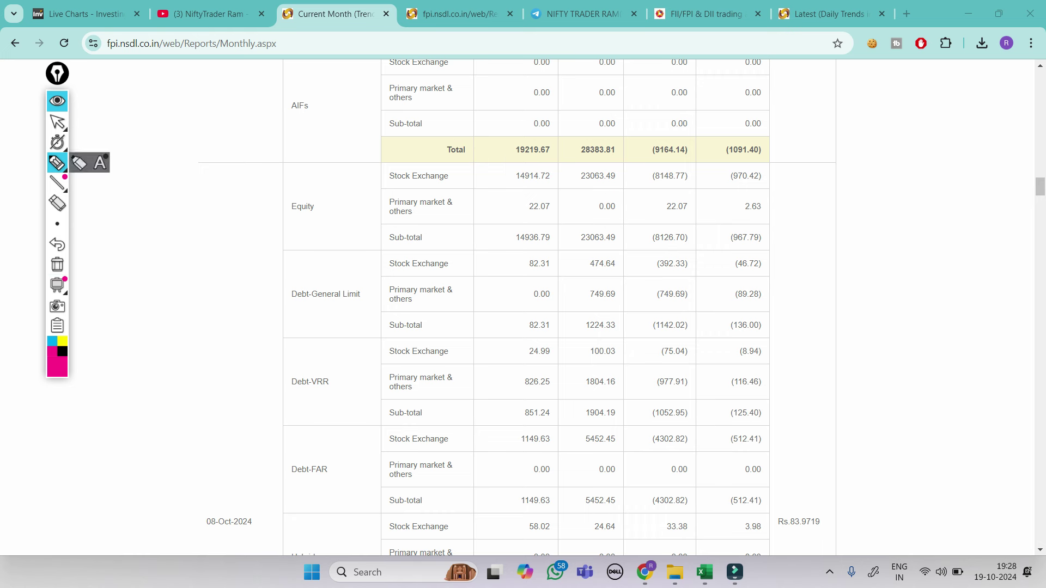
# - Strike a pen line across the 09-Oct-2024 reporting date in the monthly report
pyautogui.click(57, 122)
pyautogui.scroll(-7, 523, 306)
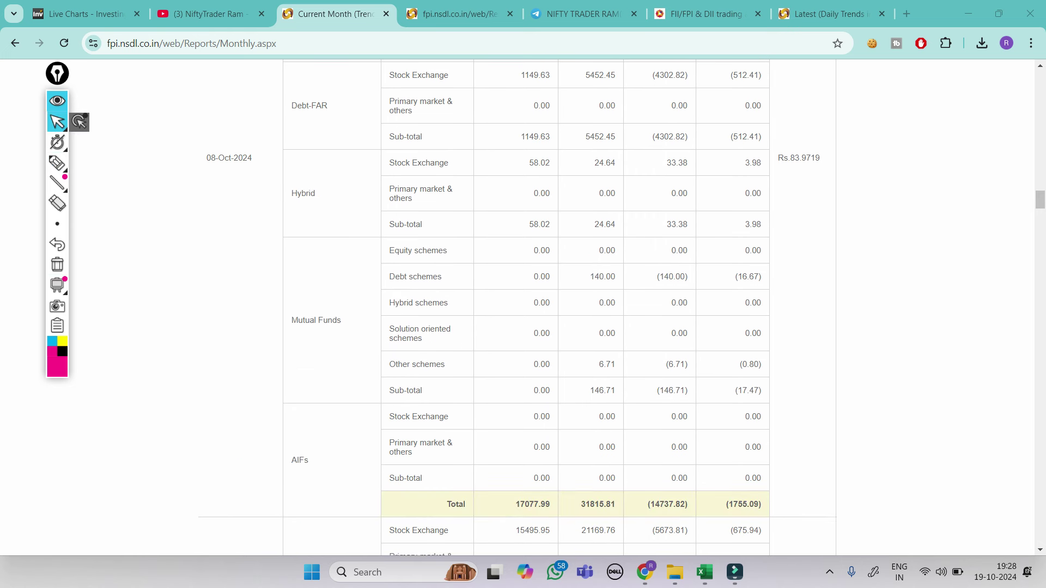
pyautogui.scroll(-8, 516, 305)
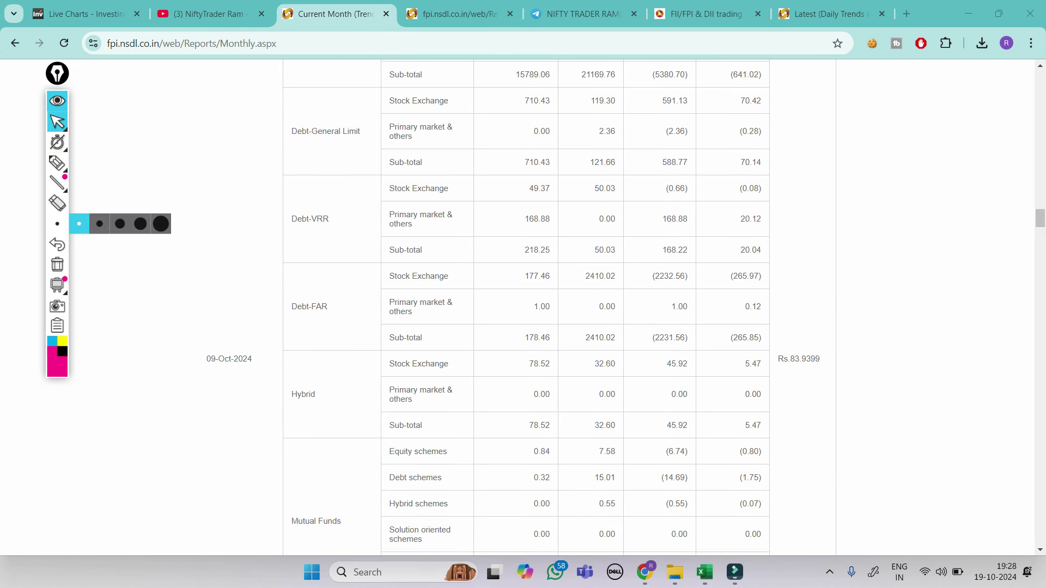
pyautogui.scroll(1, 523, 305)
pyautogui.click(58, 162)
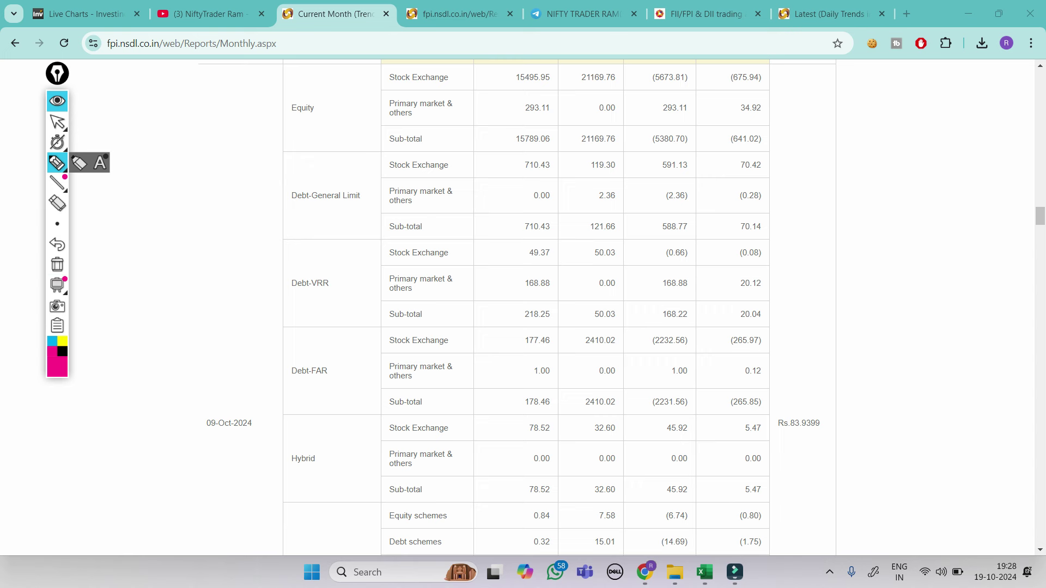
pyautogui.moveTo(183, 403); pyautogui.dragTo(248, 435)
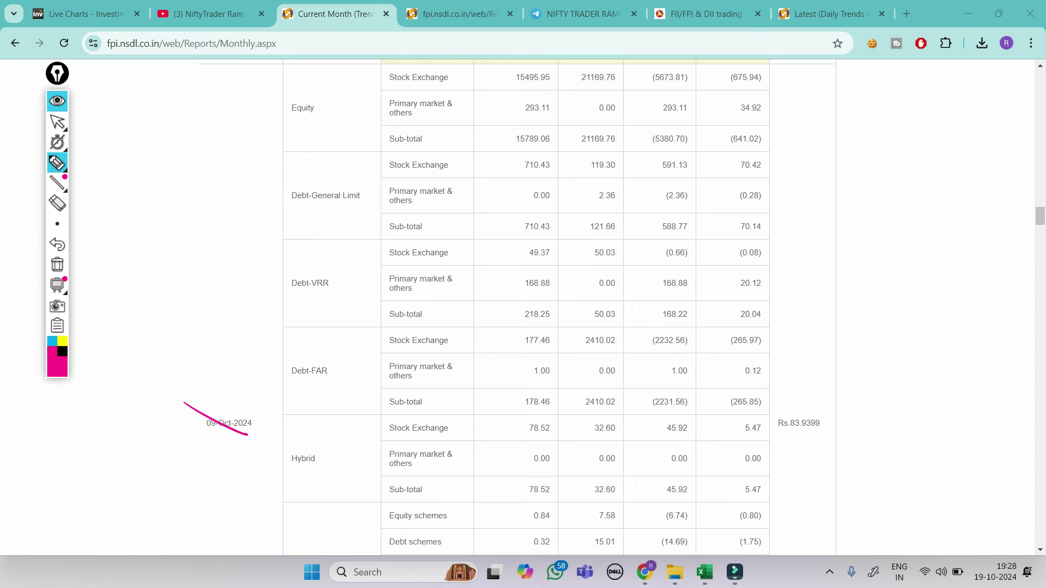
# - Look through the daily FPI investment figures from 09-Oct-2024 to 18-Oct-2024 in the monthly report
pyautogui.click(57, 122)
pyautogui.scroll(2, 517, 308)
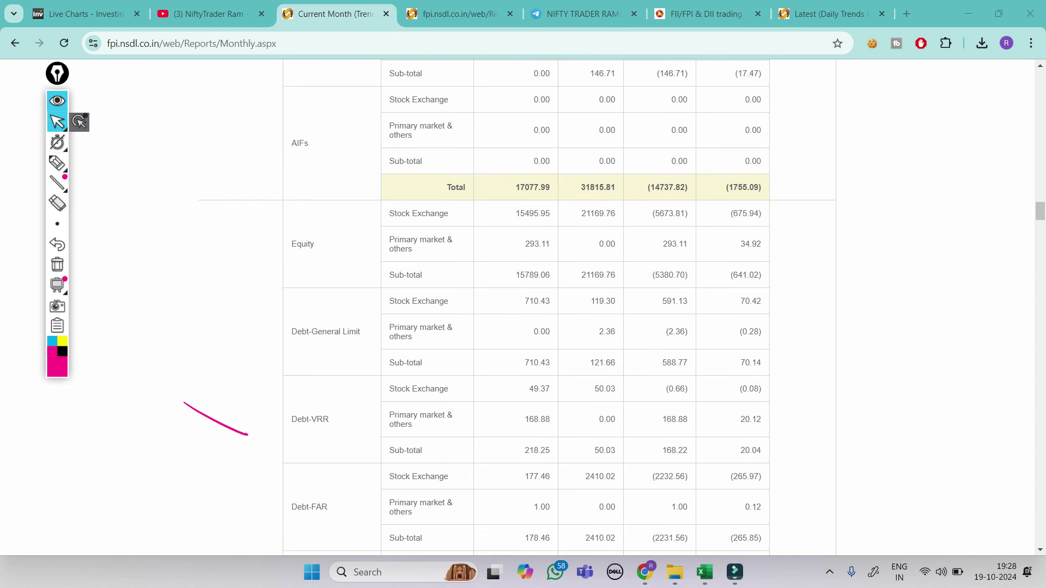
pyautogui.scroll(-14, 517, 308)
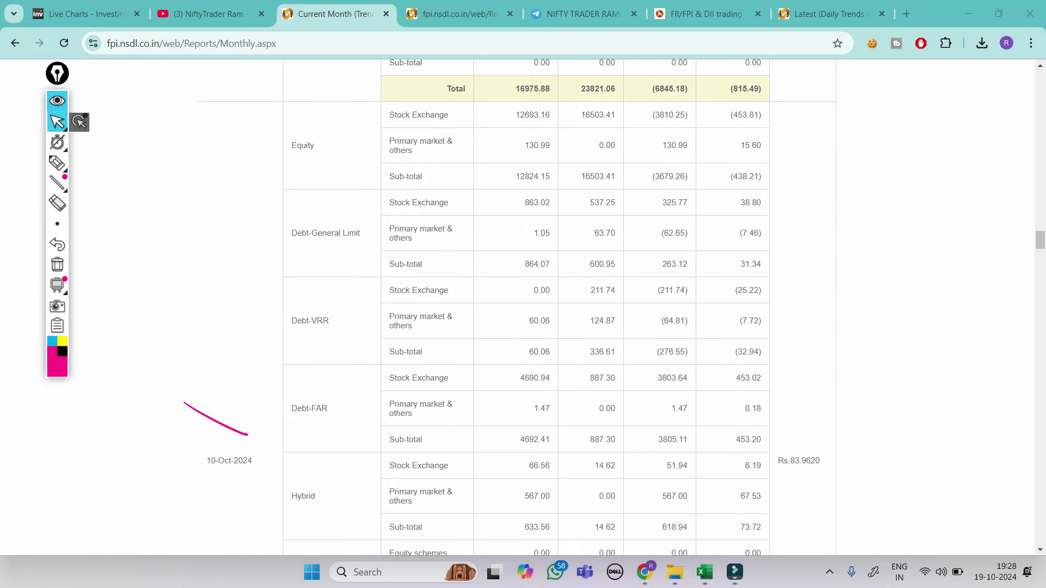
pyautogui.scroll(-10, 516, 308)
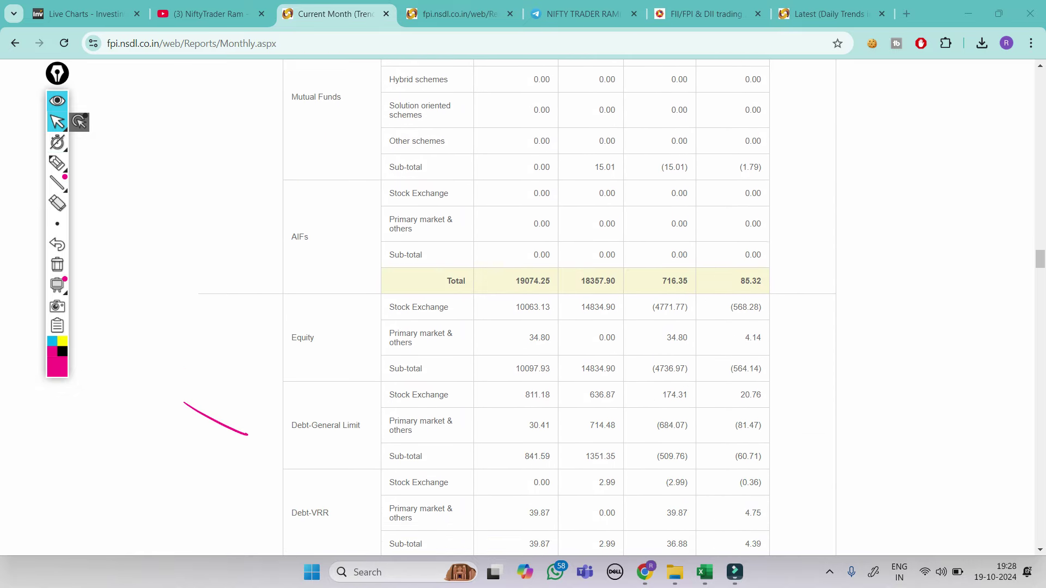
pyautogui.scroll(-4, 517, 307)
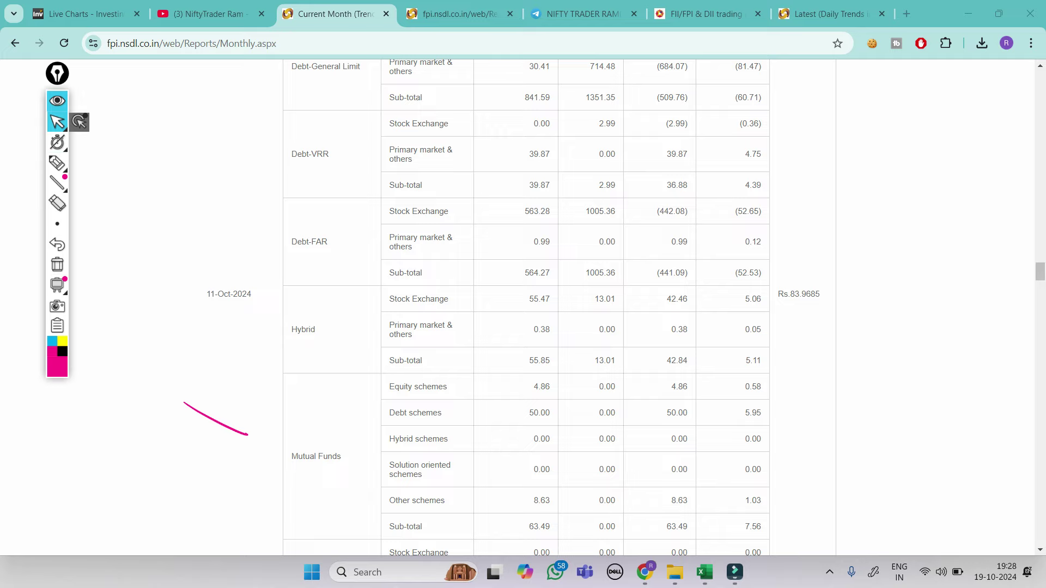
pyautogui.scroll(2, 517, 307)
pyautogui.scroll(-20, 516, 308)
pyautogui.scroll(-20, 517, 308)
pyautogui.scroll(10, 516, 308)
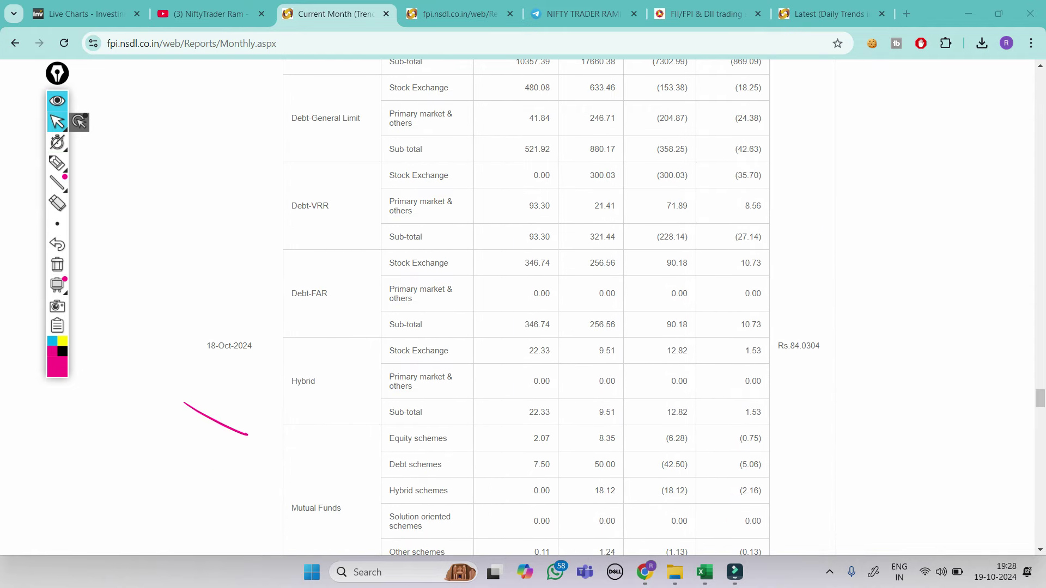
pyautogui.scroll(3, 516, 308)
# - Mark the 18-Oct-2024 equity Stock Exchange gross purchases, gross sales and net investment with the pen, and erase all marks
pyautogui.click(58, 162)
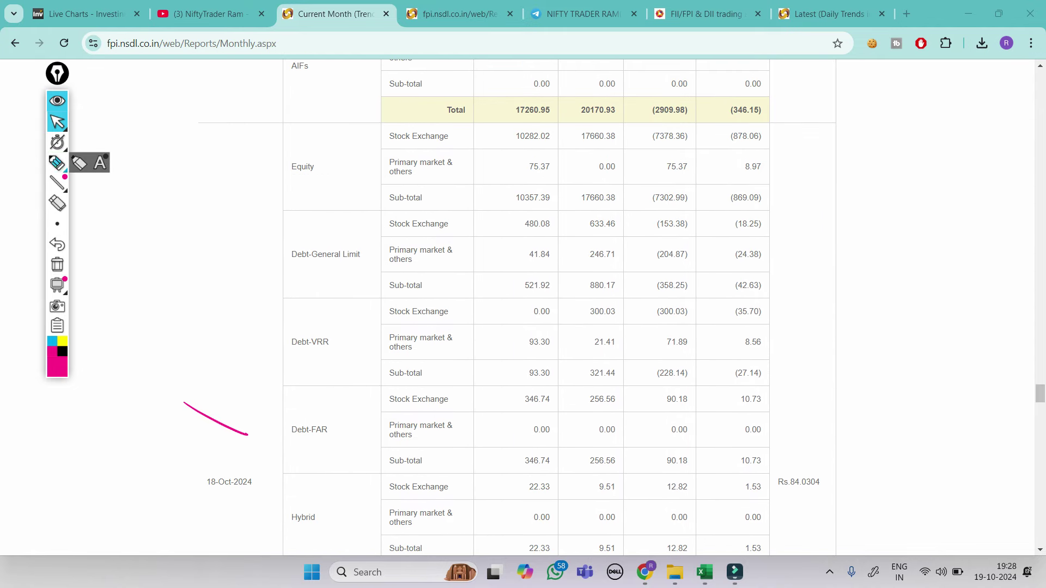
pyautogui.moveTo(545, 125)
pyautogui.mouseDown()
pyautogui.moveTo(611, 143)
pyautogui.moveTo(562, 125)
pyautogui.mouseUp()
pyautogui.moveTo(678, 148); pyautogui.dragTo(625, 129)
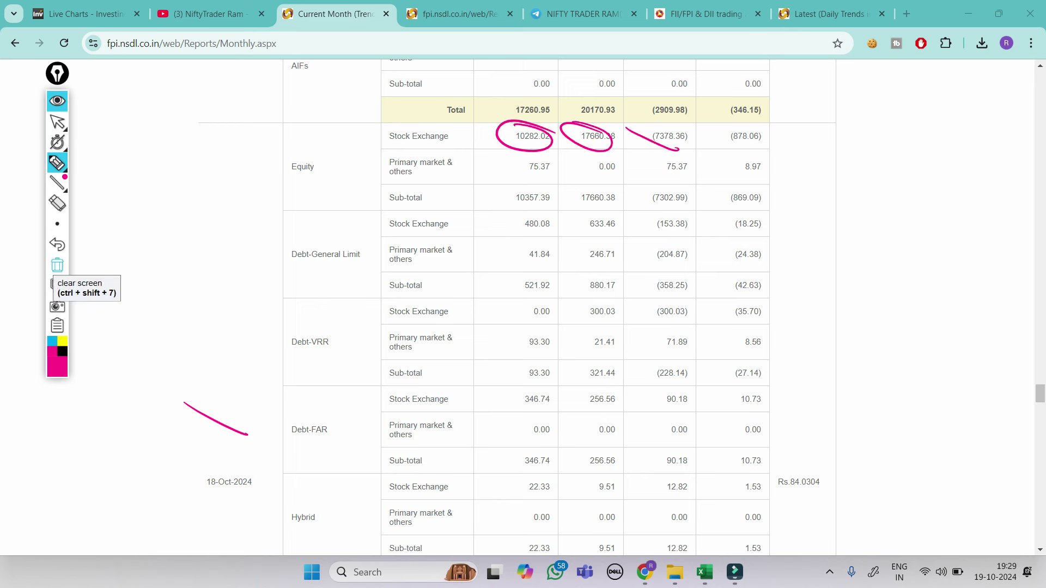
pyautogui.click(57, 264)
pyautogui.click(57, 121)
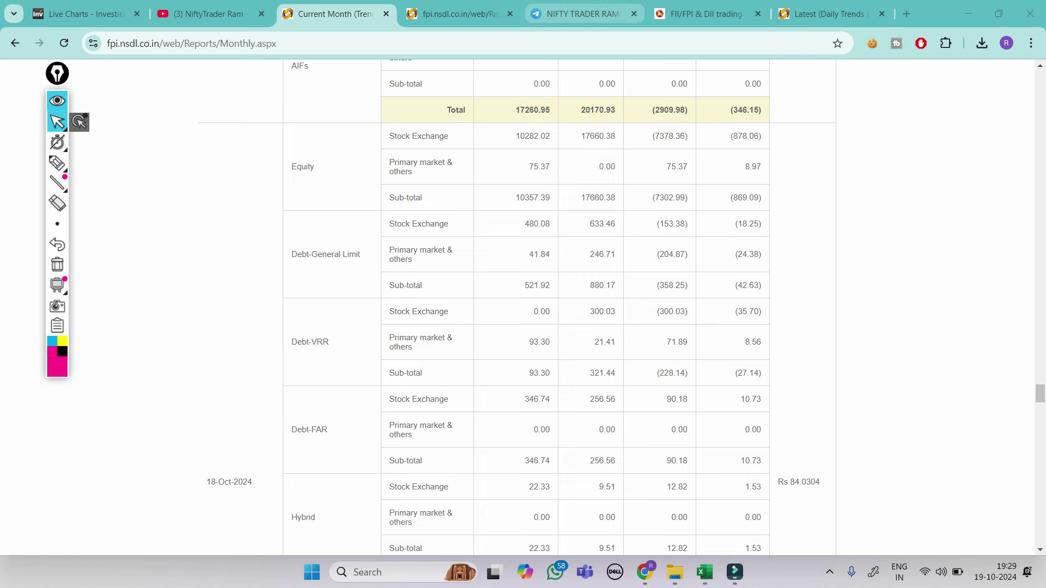
# - Check NSE's provisional FII/DII figures for 18-Oct-2024, and return to the 18-Oct-2024 equity section of NSDL's monthly report
pyautogui.click(703, 14)
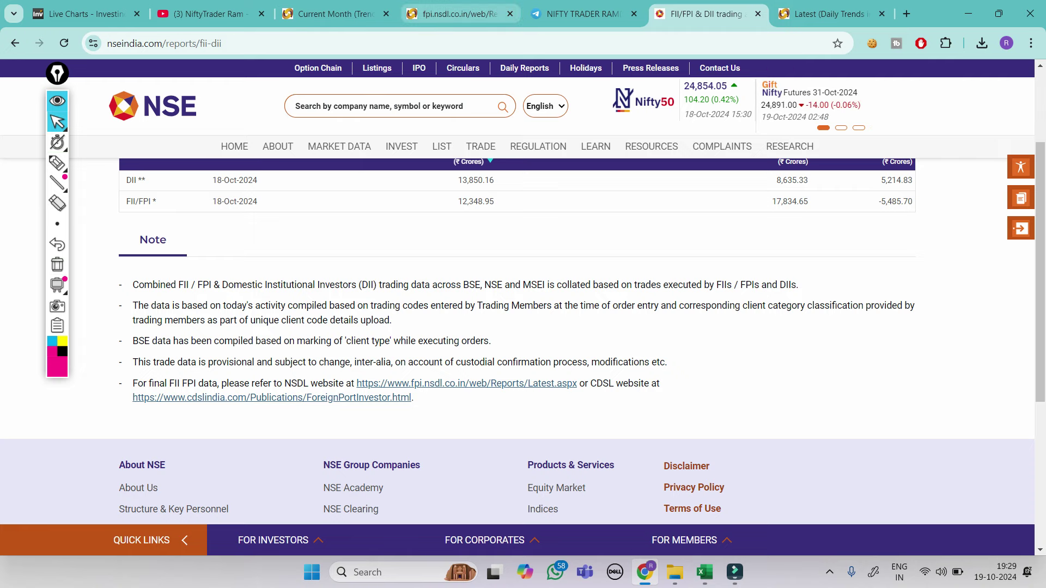
pyautogui.click(461, 14)
pyautogui.click(335, 13)
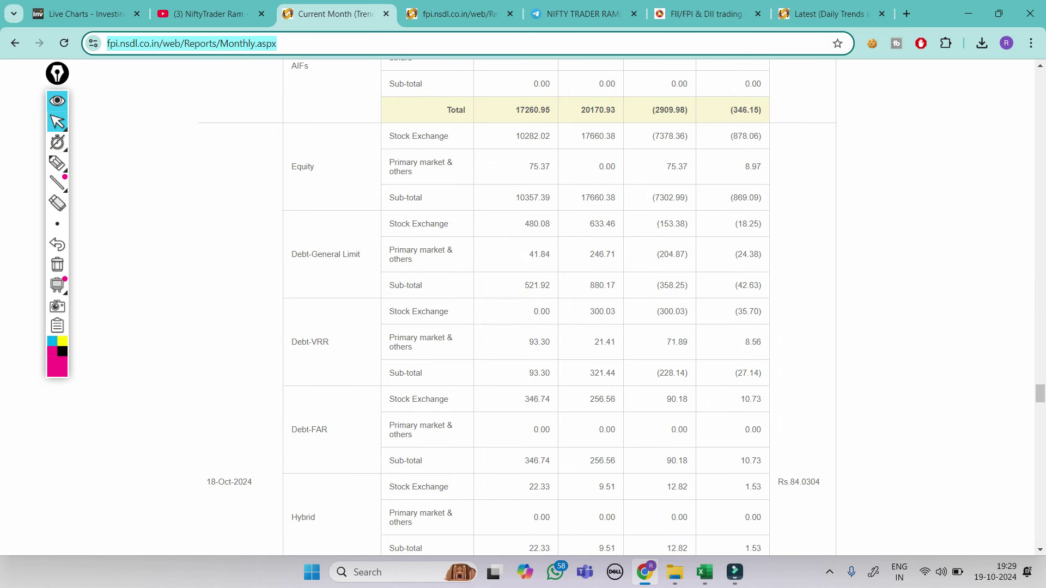
pyautogui.scroll(-1, 517, 305)
pyautogui.scroll(2, 518, 305)
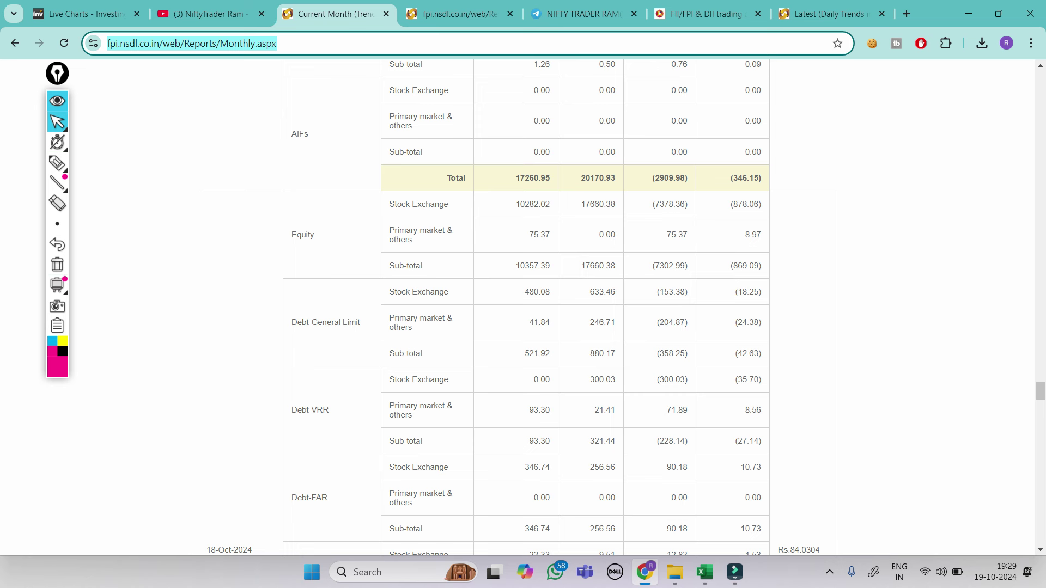
# - Sketch a hatched freehand shape with the pen beside the 18-Oct-2024 equity and debt rows, and erase it
pyautogui.click(57, 162)
pyautogui.moveTo(233, 240); pyautogui.dragTo(295, 265)
pyautogui.moveTo(220, 255)
pyautogui.mouseDown()
pyautogui.moveTo(279, 283)
pyautogui.moveTo(267, 307)
pyautogui.mouseUp()
pyautogui.moveTo(220, 297); pyautogui.dragTo(260, 324)
pyautogui.moveTo(229, 231); pyautogui.dragTo(218, 316)
pyautogui.moveTo(268, 256); pyautogui.dragTo(248, 324)
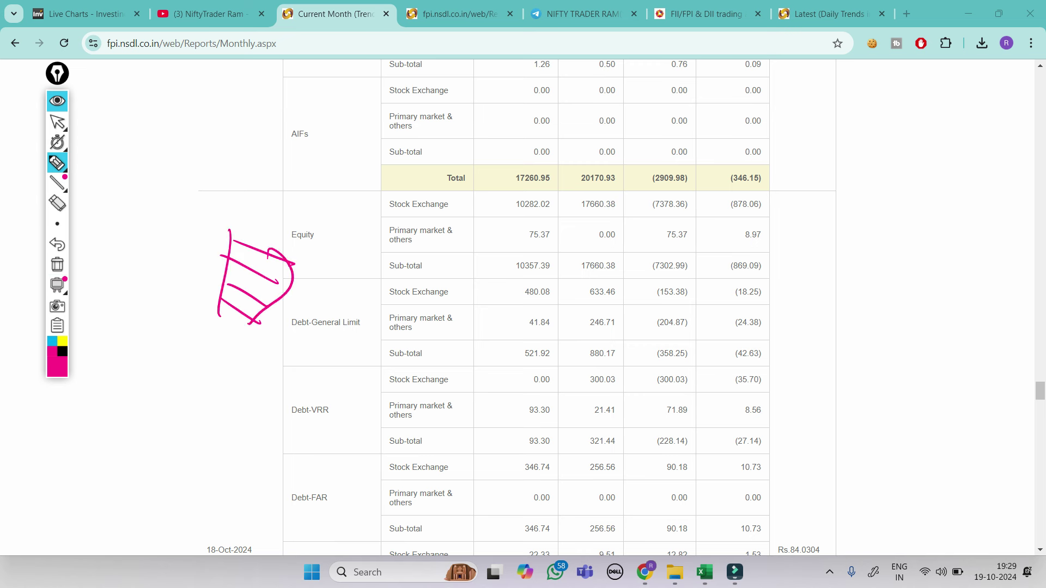
pyautogui.click(57, 264)
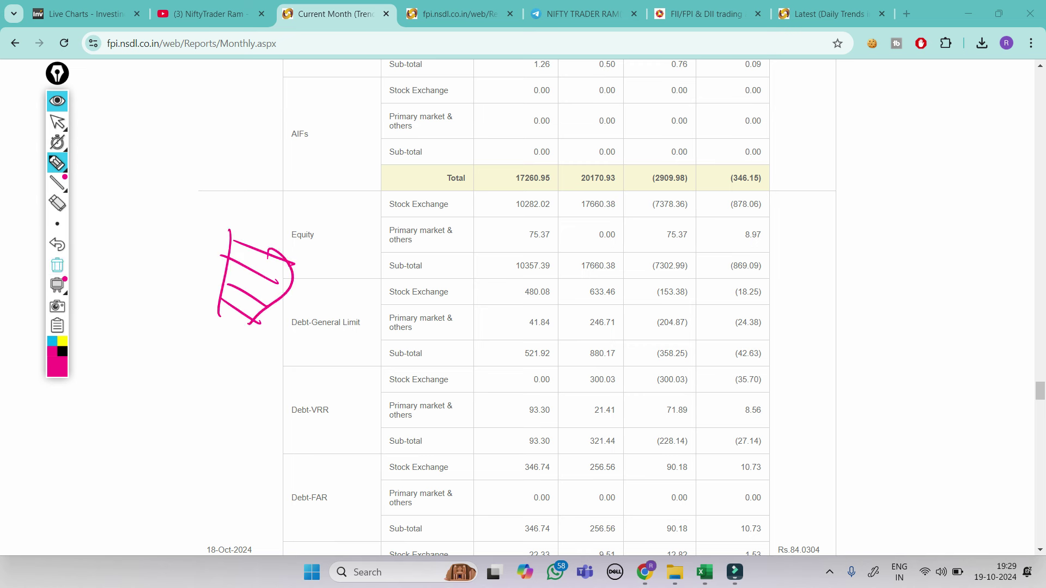
pyautogui.click(57, 121)
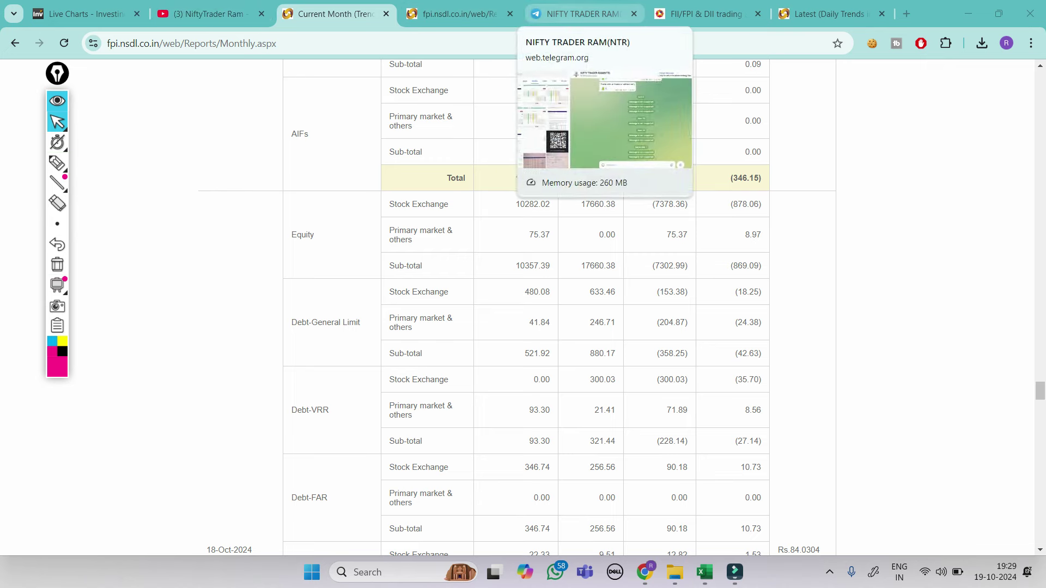
# - View NSDL's latest daily FPI trends report, and switch to MW-All-Indices-19-Oct-2024.csv in Excel
pyautogui.click(706, 14)
pyautogui.hotkey('ctrl', 'Tab')
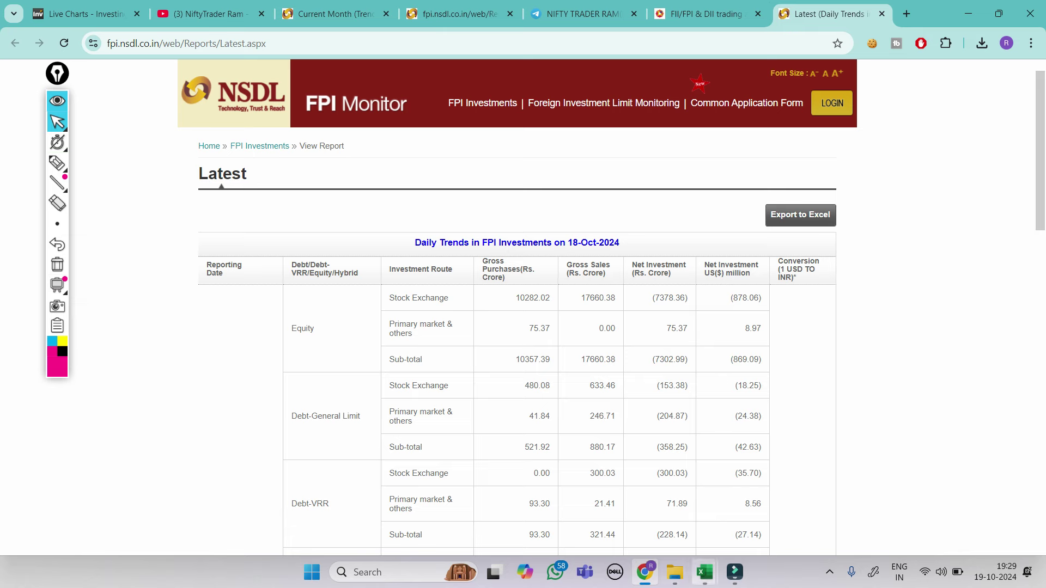
pyautogui.moveTo(705, 572)
pyautogui.click(482, 504)
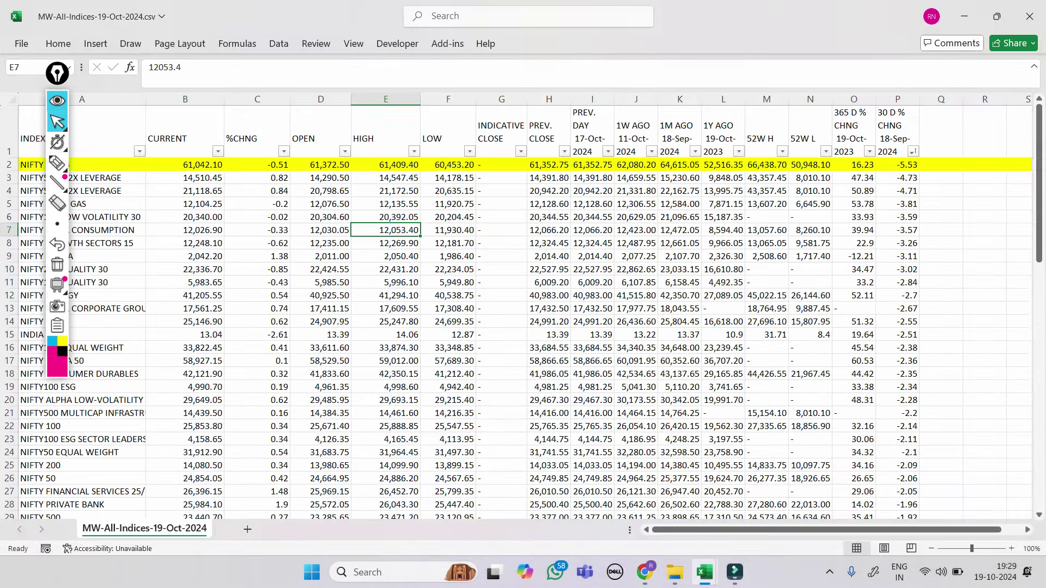
# - Move the annotation toolbar off the index names, and widen the INDEX and CURRENT columns
pyautogui.moveTo(57, 73)
pyautogui.mouseDown()
pyautogui.moveTo(44, 110)
pyautogui.moveTo(29, 303)
pyautogui.mouseUp()
pyautogui.click(145, 99)
pyautogui.doubleClick(146, 99)
pyautogui.moveTo(233, 99); pyautogui.dragTo(254, 99)
# - Mark the NIFTY FMCG name, its 30-day % change and the 30-day changes in the rows below with the pen
pyautogui.moveTo(29, 413)
pyautogui.click(29, 393)
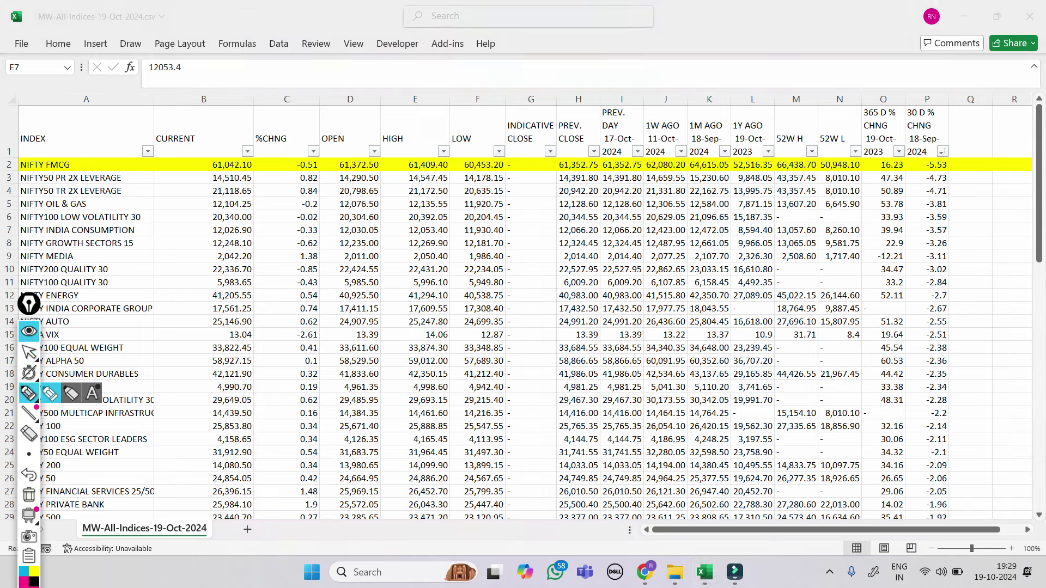
pyautogui.moveTo(31, 159); pyautogui.dragTo(67, 172)
pyautogui.moveTo(947, 157); pyautogui.dragTo(950, 159)
pyautogui.moveTo(909, 124); pyautogui.dragTo(940, 152)
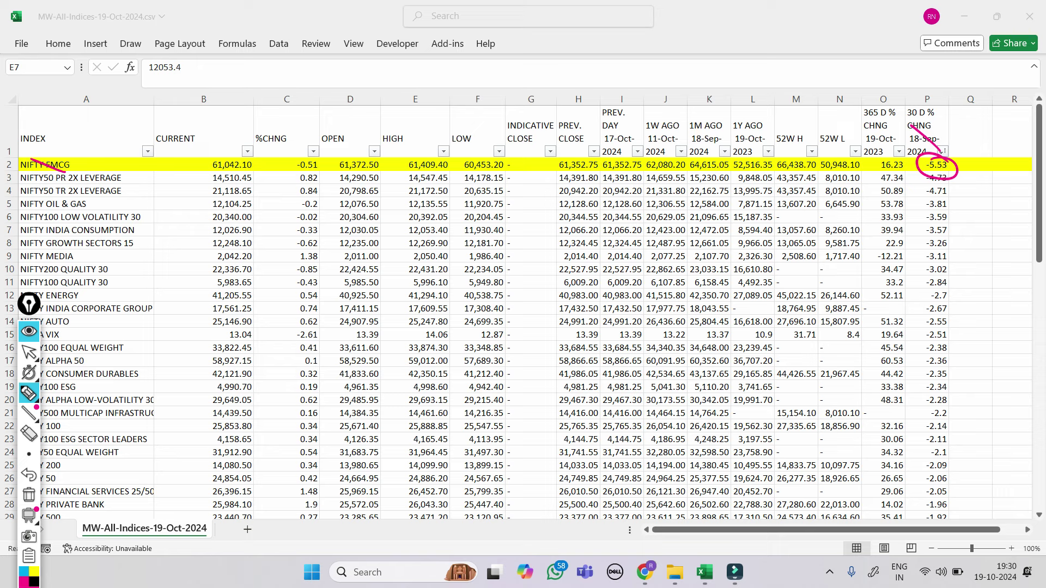
pyautogui.moveTo(939, 240)
pyautogui.mouseDown()
pyautogui.moveTo(897, 208)
pyautogui.moveTo(891, 170)
pyautogui.mouseUp()
pyautogui.moveTo(936, 242); pyautogui.dragTo(894, 209)
pyautogui.moveTo(921, 269); pyautogui.dragTo(868, 243)
# - Move the annotation toolbar up, mark the NIFTY 50 and NIFTY AUTO rows and their 30-day changes, and erase all marks
pyautogui.moveTo(29, 304); pyautogui.dragTo(23, 195)
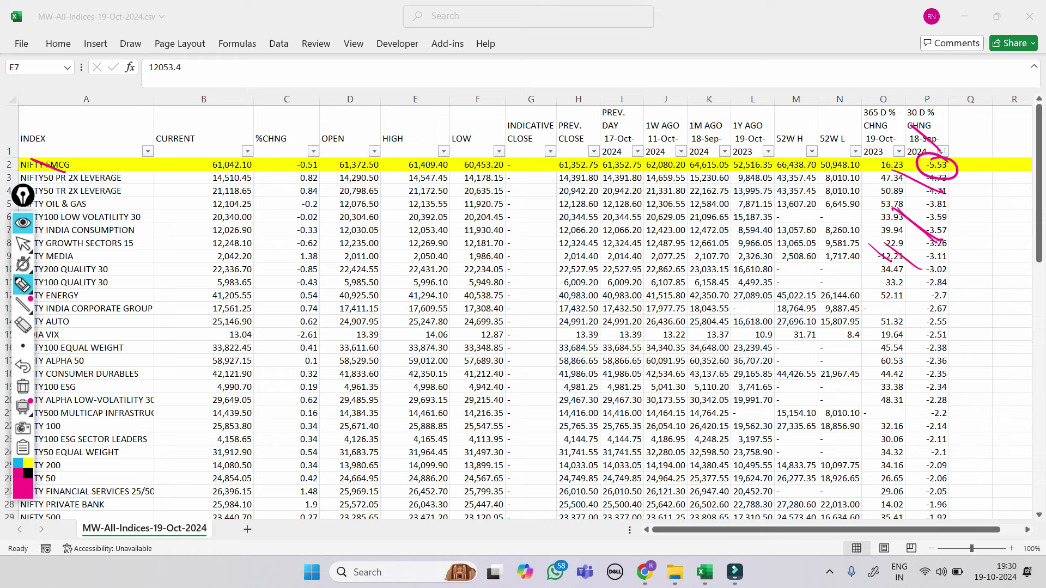
pyautogui.moveTo(150, 479); pyautogui.dragTo(117, 477)
pyautogui.moveTo(944, 470); pyautogui.dragTo(910, 451)
pyautogui.moveTo(937, 493)
pyautogui.mouseDown()
pyautogui.moveTo(906, 467)
pyautogui.moveTo(926, 490)
pyautogui.mouseUp()
pyautogui.moveTo(895, 415); pyautogui.dragTo(954, 456)
pyautogui.moveTo(93, 333); pyautogui.dragTo(125, 342)
pyautogui.moveTo(70, 314)
pyautogui.mouseDown()
pyautogui.moveTo(50, 321)
pyautogui.moveTo(87, 312)
pyautogui.mouseUp()
pyautogui.moveTo(950, 324); pyautogui.dragTo(932, 307)
pyautogui.click(23, 386)
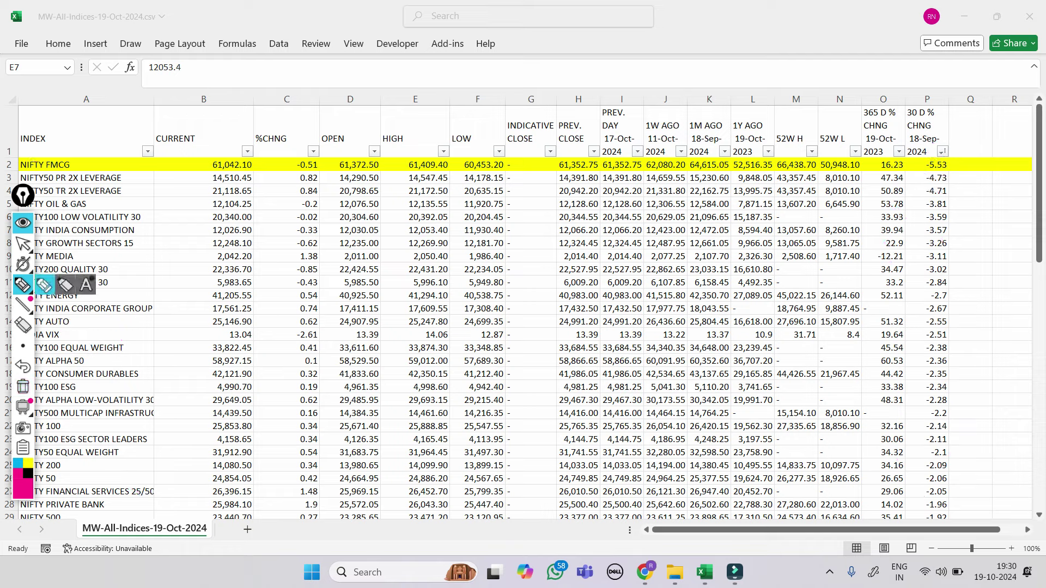
# - Look through the lower index rows and their 30-day changes, and return to the start of the sheet
pyautogui.click(23, 244)
pyautogui.scroll(-5, 523, 312)
pyautogui.scroll(-2, 523, 313)
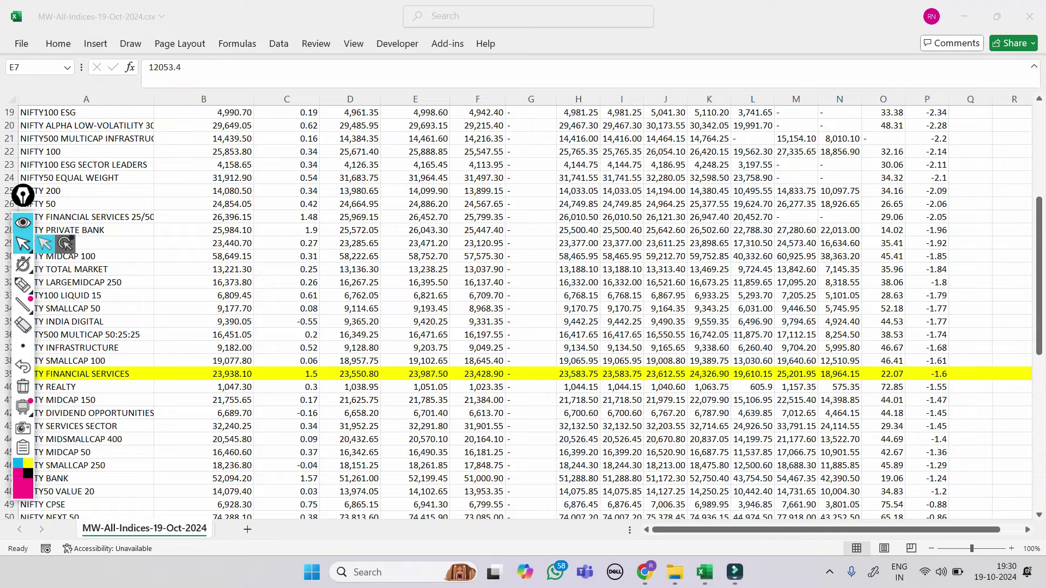
pyautogui.scroll(6, 523, 313)
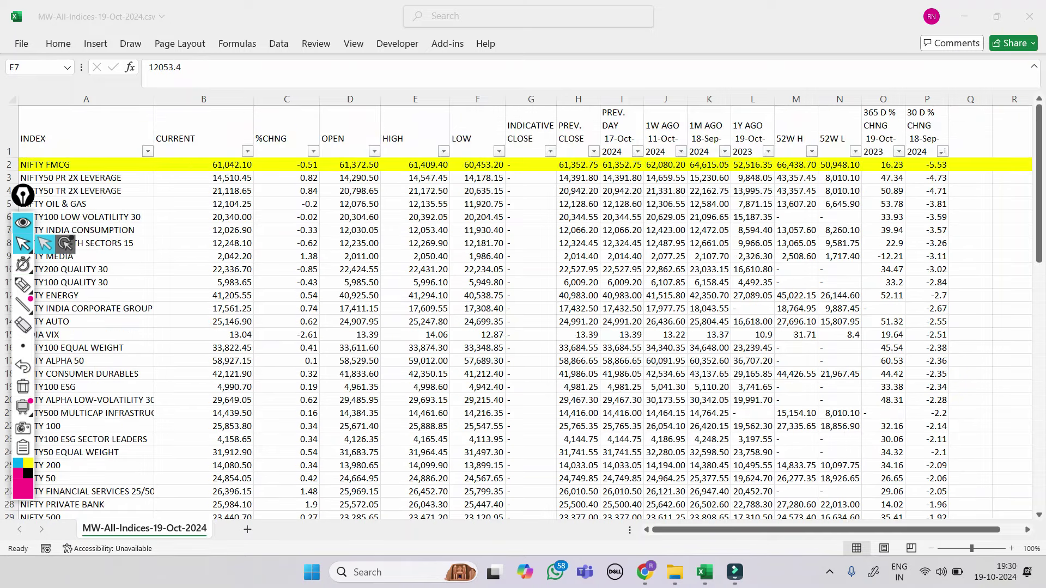
# - View the Nifty 50 monthly chart on Investing.com in Chrome, and switch to the FPI SECTOR ANALYSIS sheet in Excel
pyautogui.click(644, 572)
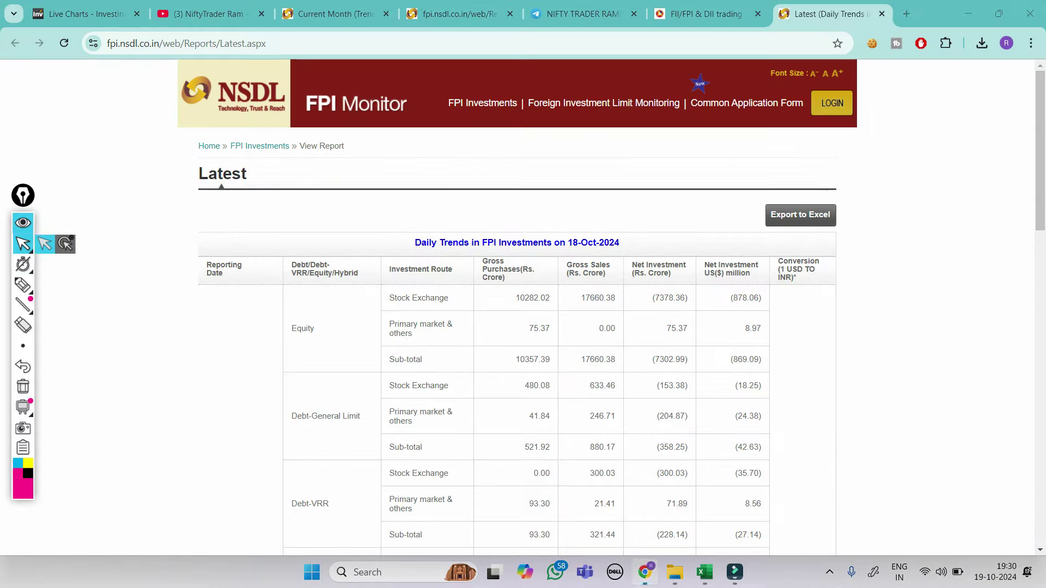
pyautogui.click(86, 14)
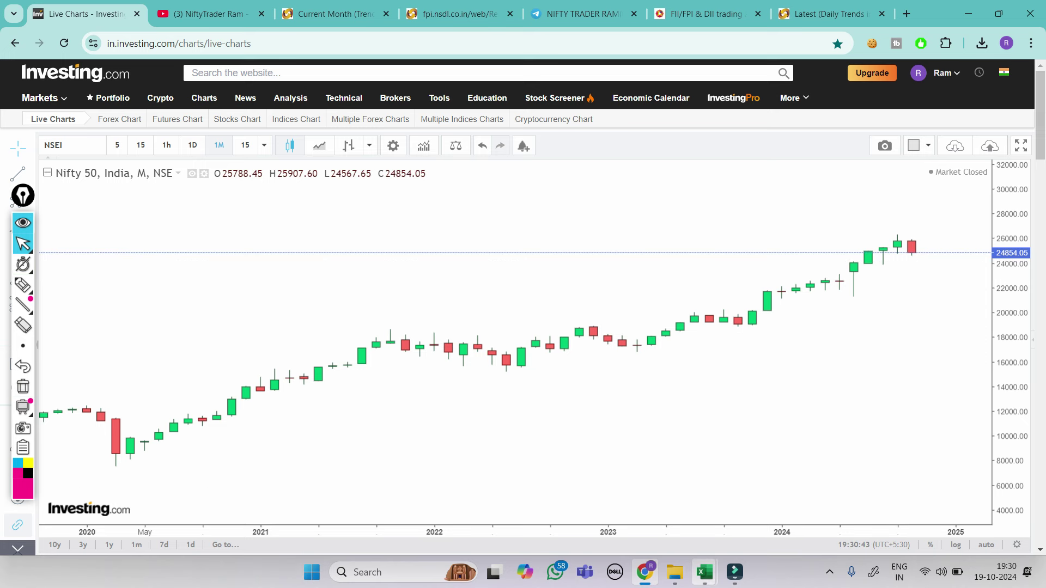
pyautogui.moveTo(704, 573)
pyautogui.click(619, 524)
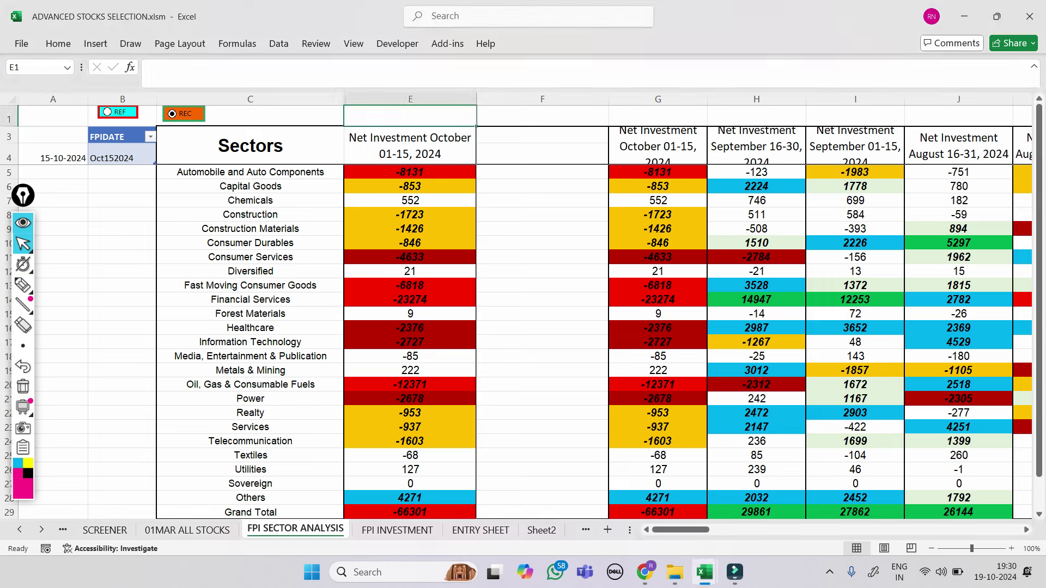
# - Mark the October 01-15, 2024 sector outflows, including automobile, consumer goods, financial services and oil and gas, and erase the marks
pyautogui.click(22, 284)
pyautogui.moveTo(431, 180); pyautogui.dragTo(380, 158)
pyautogui.moveTo(428, 255); pyautogui.dragTo(376, 245)
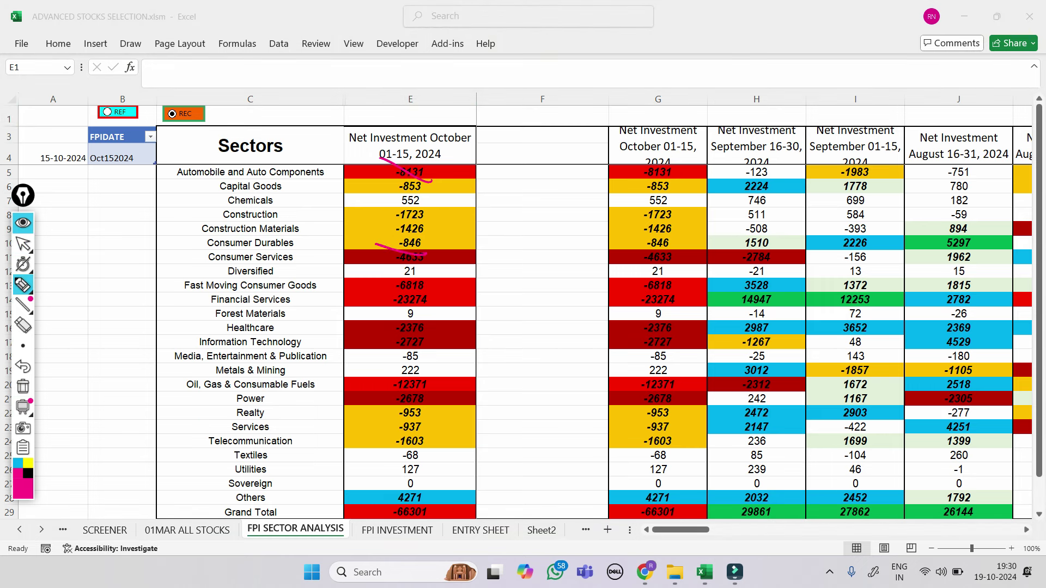
pyautogui.moveTo(428, 279)
pyautogui.mouseDown()
pyautogui.moveTo(393, 294)
pyautogui.moveTo(419, 285)
pyautogui.mouseUp()
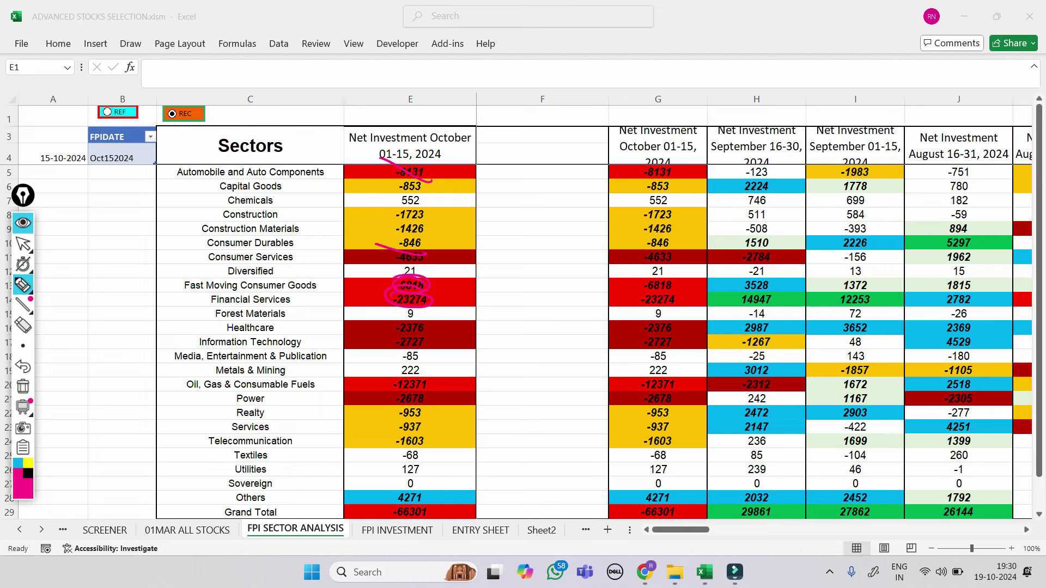
pyautogui.moveTo(379, 375); pyautogui.dragTo(420, 388)
pyautogui.moveTo(390, 196)
pyautogui.mouseDown()
pyautogui.moveTo(369, 424)
pyautogui.moveTo(456, 330)
pyautogui.moveTo(394, 206)
pyautogui.mouseUp()
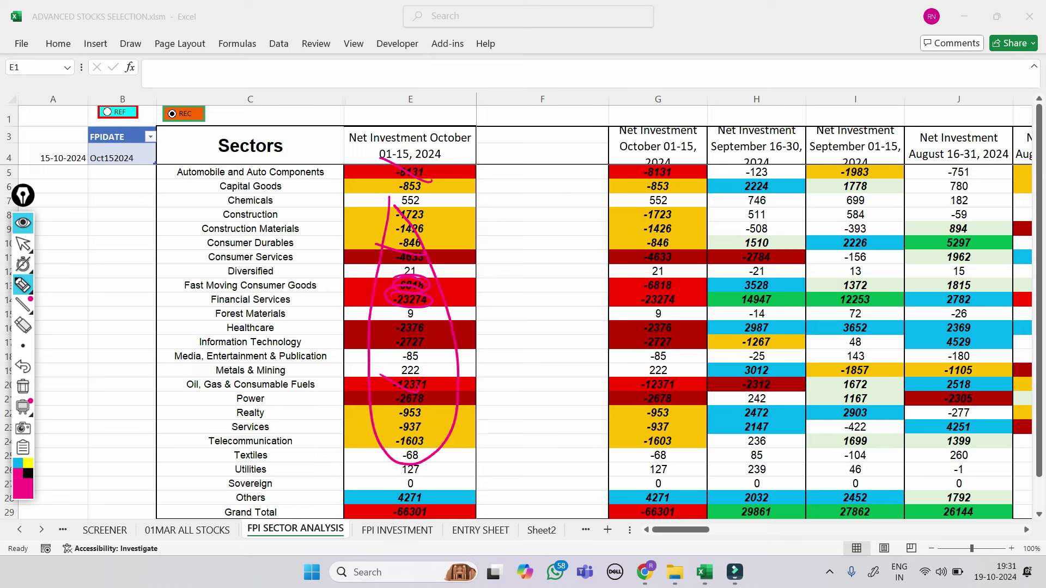
pyautogui.click(23, 386)
# - Circle the October 01-15, 2024 inflows for Others, Chemicals, Metals & Mining, Forest Materials, Diversified and Utilities, and erase the circles
pyautogui.moveTo(394, 488)
pyautogui.mouseDown()
pyautogui.moveTo(423, 504)
pyautogui.moveTo(414, 483)
pyautogui.mouseUp()
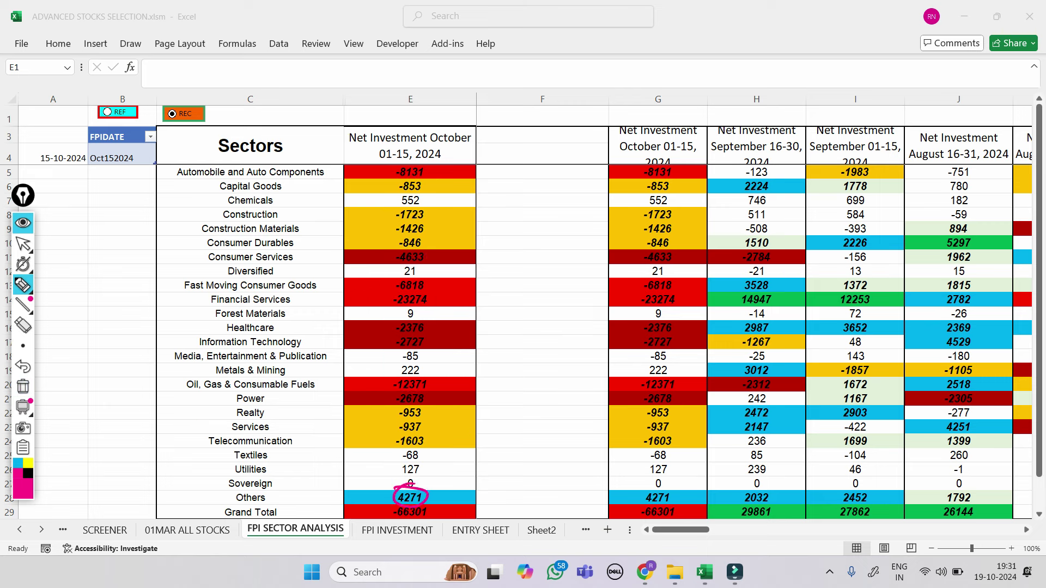
pyautogui.moveTo(414, 189); pyautogui.dragTo(429, 200)
pyautogui.moveTo(407, 360)
pyautogui.mouseDown()
pyautogui.moveTo(394, 366)
pyautogui.moveTo(434, 362)
pyautogui.mouseUp()
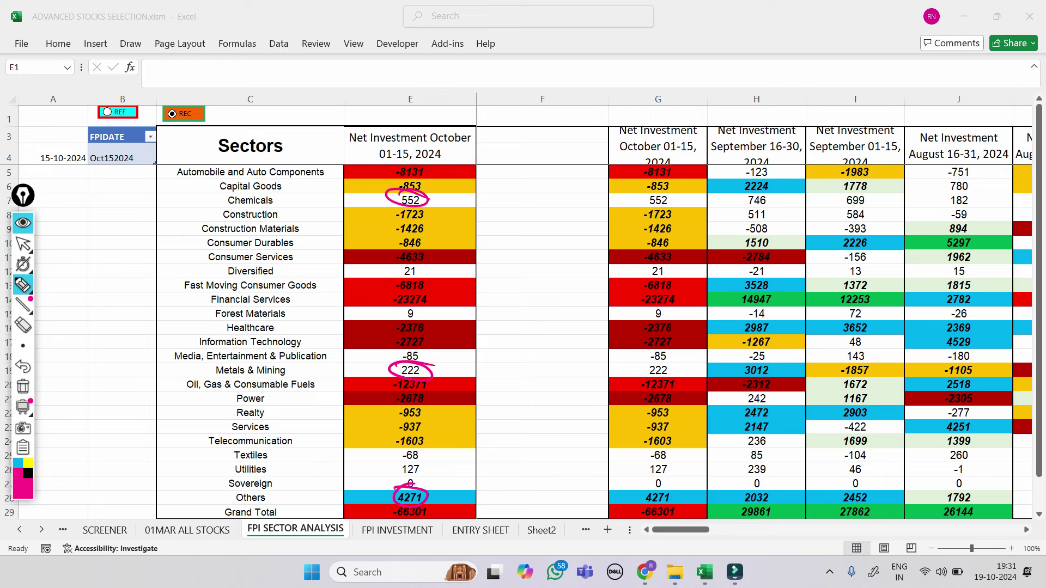
pyautogui.moveTo(406, 314); pyautogui.dragTo(401, 307)
pyautogui.moveTo(404, 263); pyautogui.dragTo(433, 278)
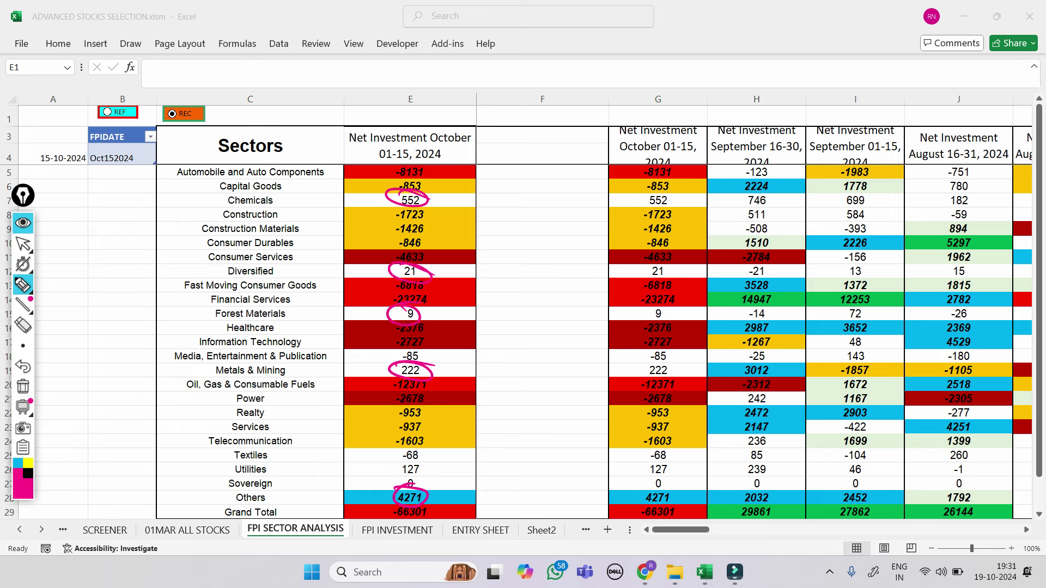
pyautogui.moveTo(375, 455)
pyautogui.mouseDown()
pyautogui.moveTo(423, 469)
pyautogui.moveTo(404, 487)
pyautogui.mouseUp()
pyautogui.click(23, 386)
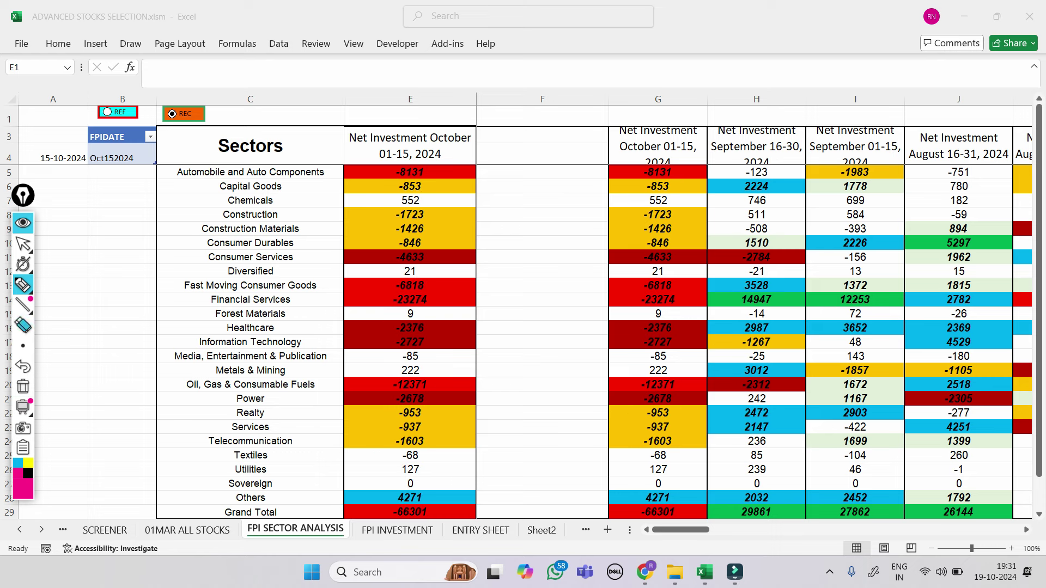
pyautogui.click(22, 243)
pyautogui.moveTo(23, 264)
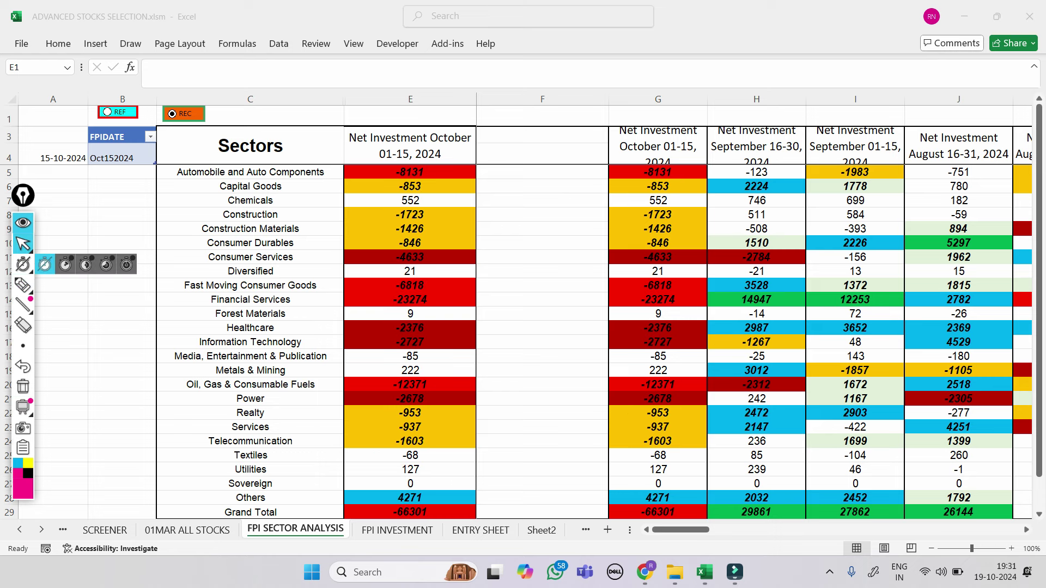
# - Switch to Chrome and show the start of NSDL's September 2024 category-wise AUC report for all custodian clients
pyautogui.click(644, 572)
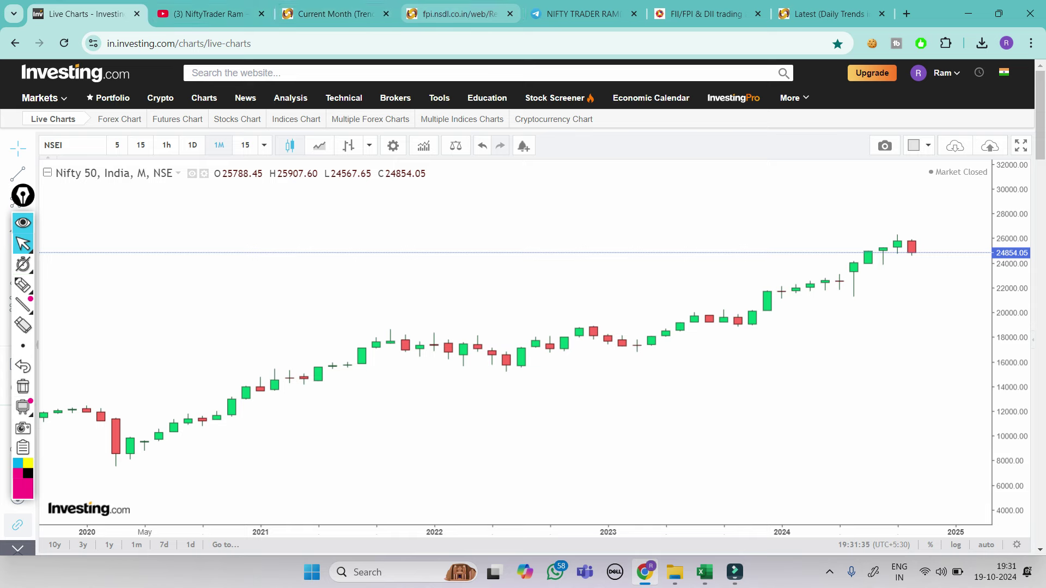
pyautogui.click(461, 14)
pyautogui.scroll(8, 517, 326)
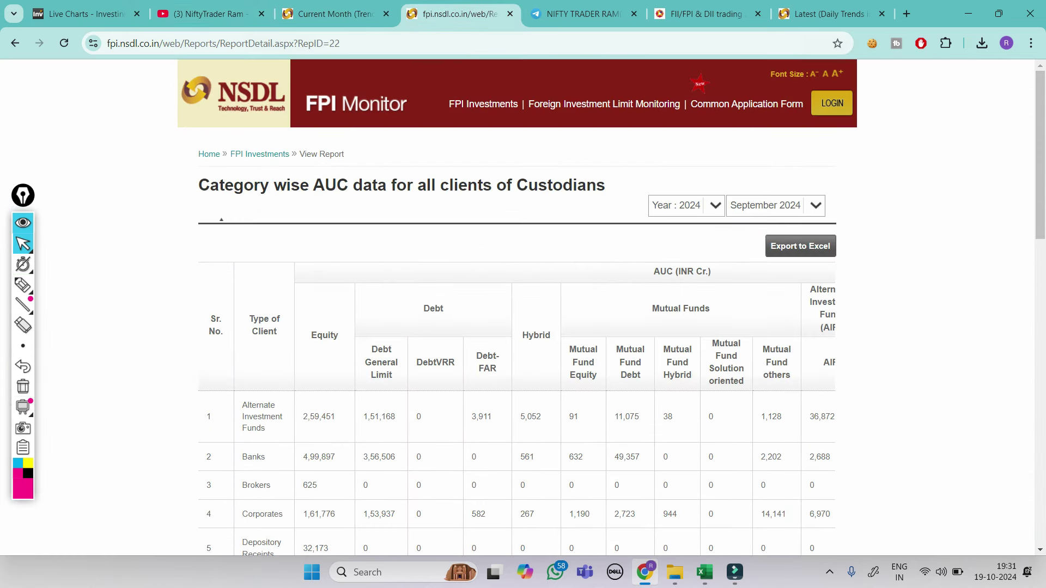
# - View NSE's FII/DII report and NSDL's daily FPI trends for 18-Oct-2024, and switch to the country-wise AUC workbook Reports_19102024191045.xls in Excel
pyautogui.click(702, 14)
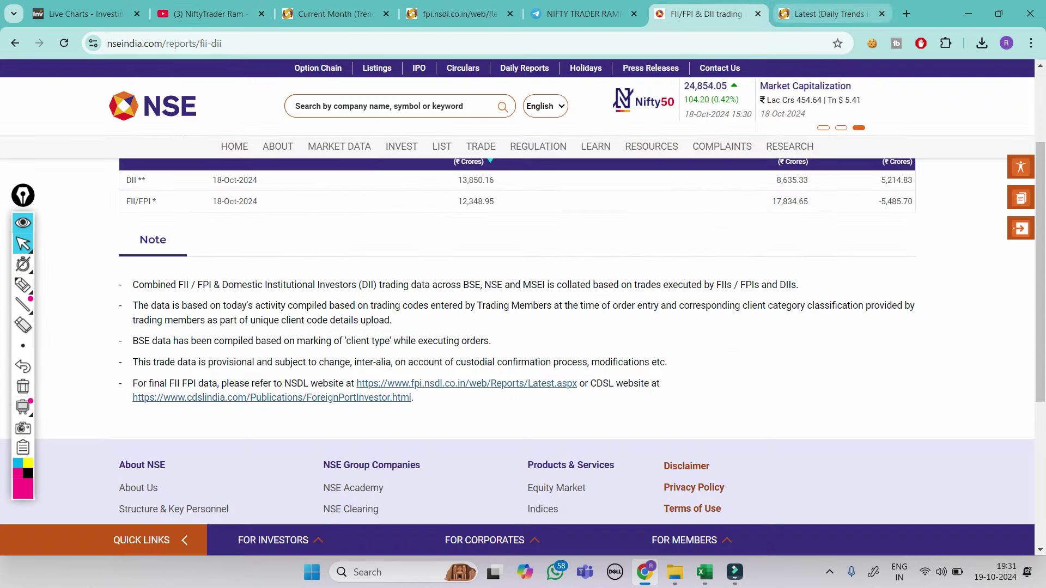
pyautogui.click(831, 14)
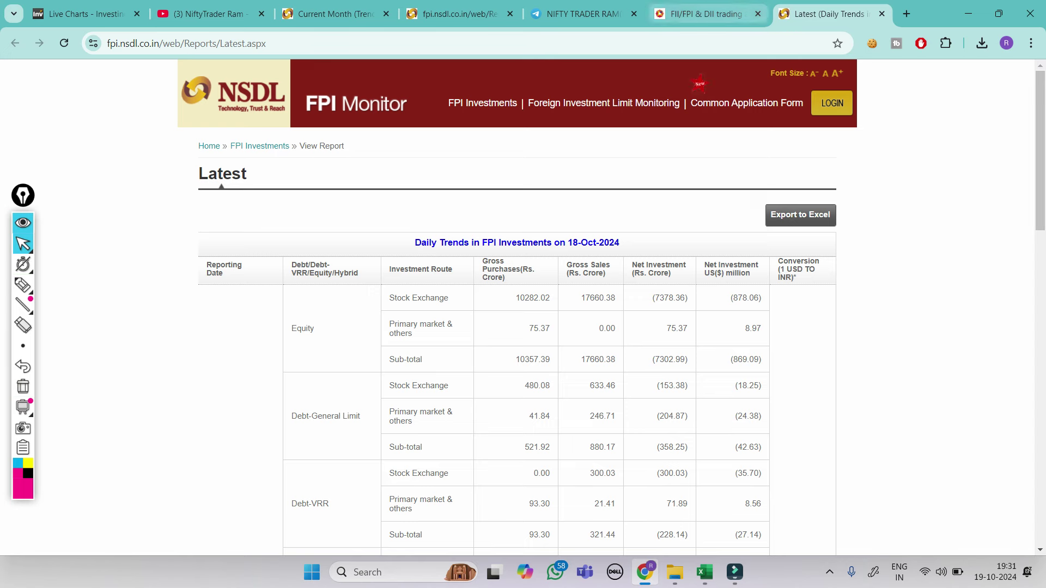
pyautogui.moveTo(705, 572)
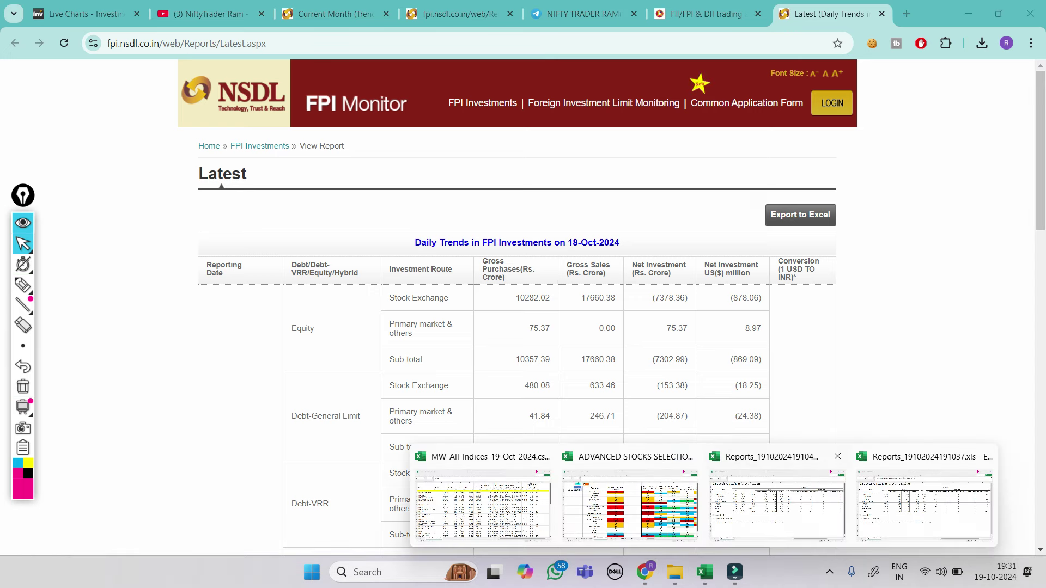
pyautogui.click(776, 504)
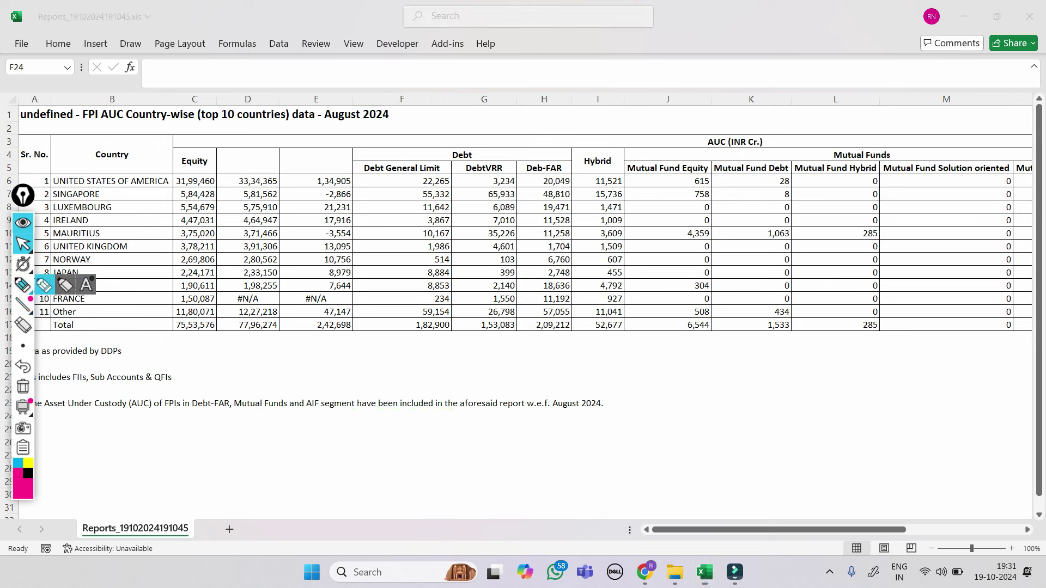
# - Mark the top United States equity figures and circle FPI AUC in the sheet title, and erase the marks
pyautogui.click(23, 285)
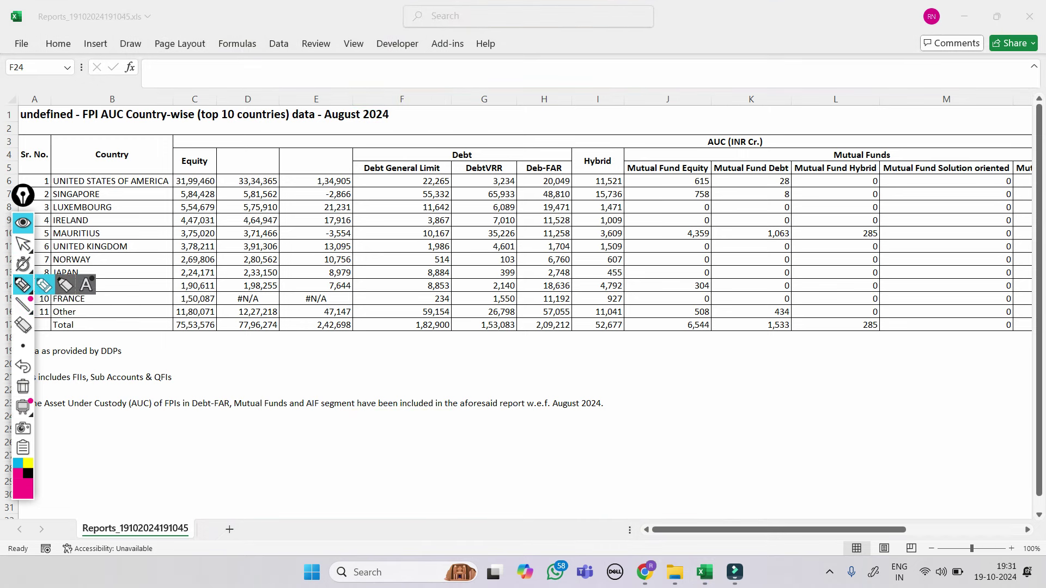
pyautogui.moveTo(161, 167); pyautogui.dragTo(200, 199)
pyautogui.moveTo(268, 191); pyautogui.dragTo(217, 161)
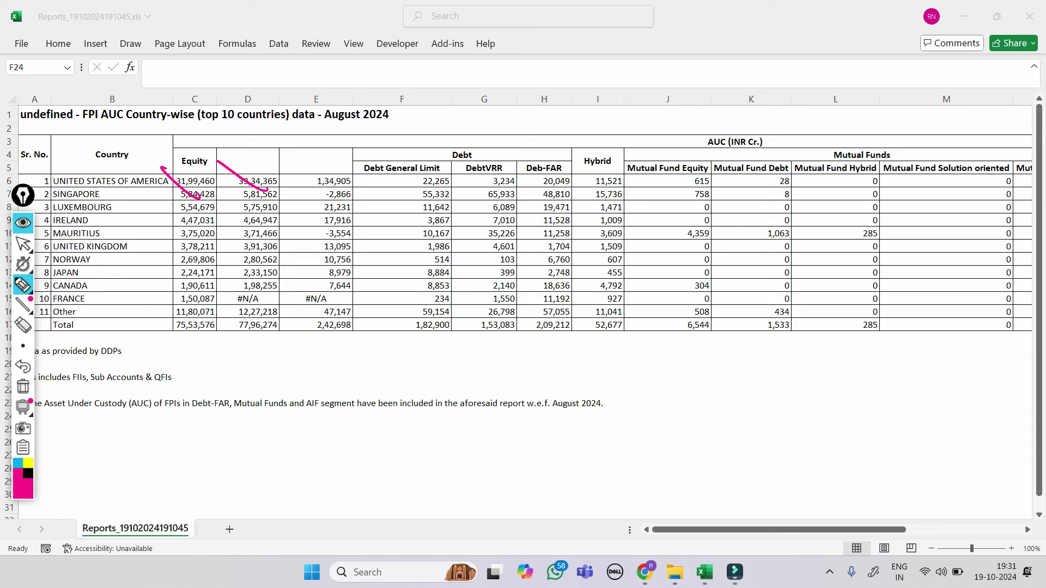
pyautogui.moveTo(81, 102)
pyautogui.mouseDown()
pyautogui.moveTo(74, 125)
pyautogui.moveTo(129, 102)
pyautogui.mouseUp()
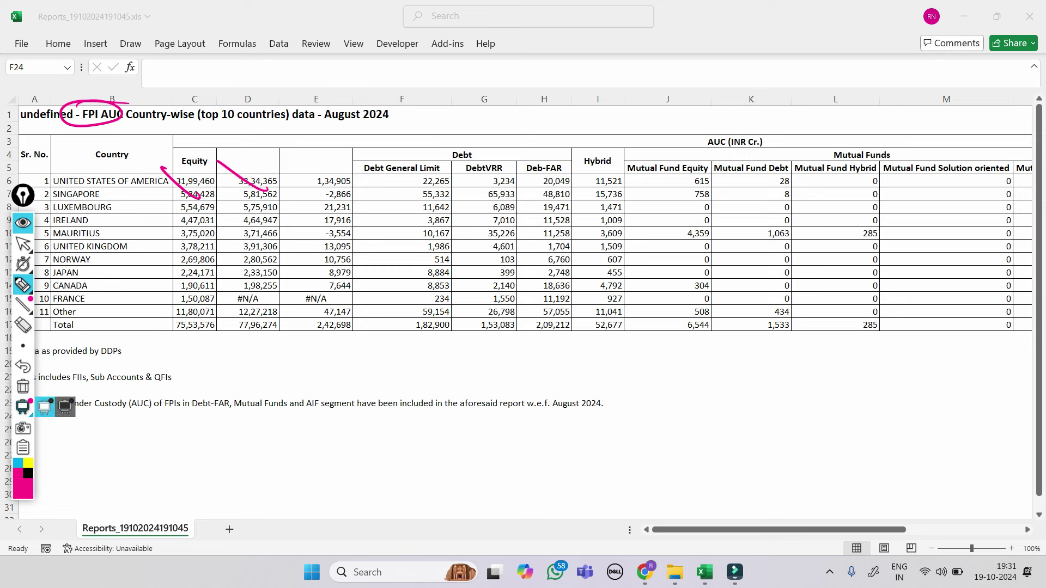
pyautogui.click(23, 387)
# - Circle the United States equity figure in column C, mark its figures in columns D and E, and erase the marks
pyautogui.moveTo(23, 285)
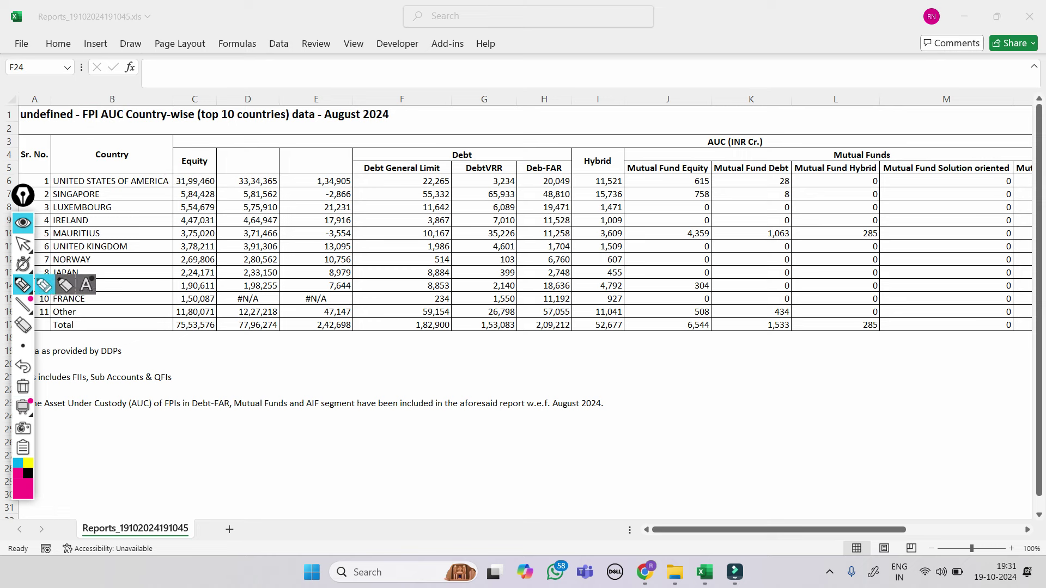
pyautogui.moveTo(172, 174)
pyautogui.mouseDown()
pyautogui.moveTo(209, 172)
pyautogui.moveTo(168, 188)
pyautogui.moveTo(170, 172)
pyautogui.moveTo(178, 186)
pyautogui.mouseUp()
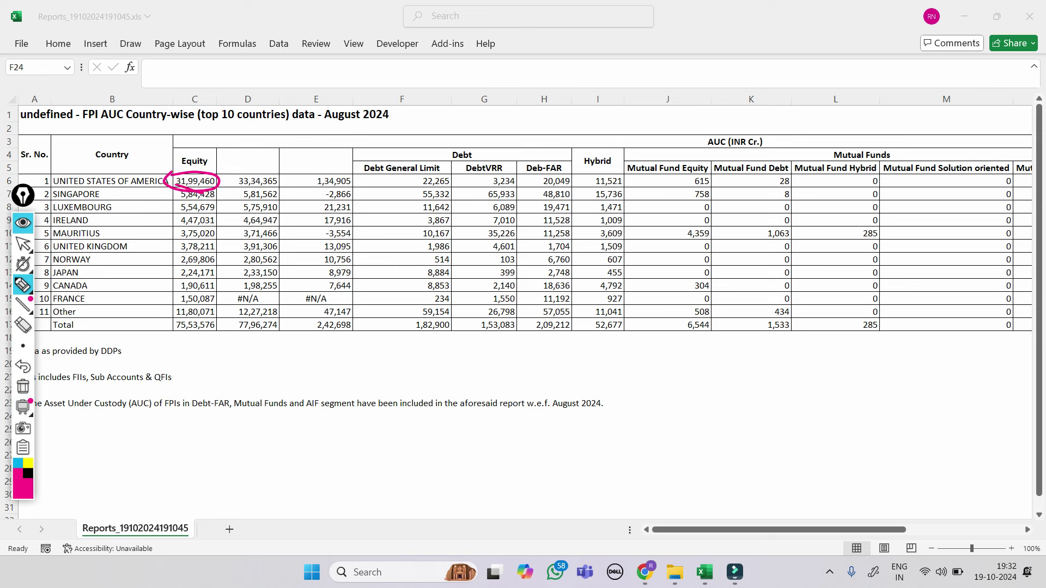
pyautogui.moveTo(238, 175)
pyautogui.mouseDown()
pyautogui.moveTo(229, 179)
pyautogui.moveTo(281, 188)
pyautogui.moveTo(343, 182)
pyautogui.mouseUp()
pyautogui.click(23, 386)
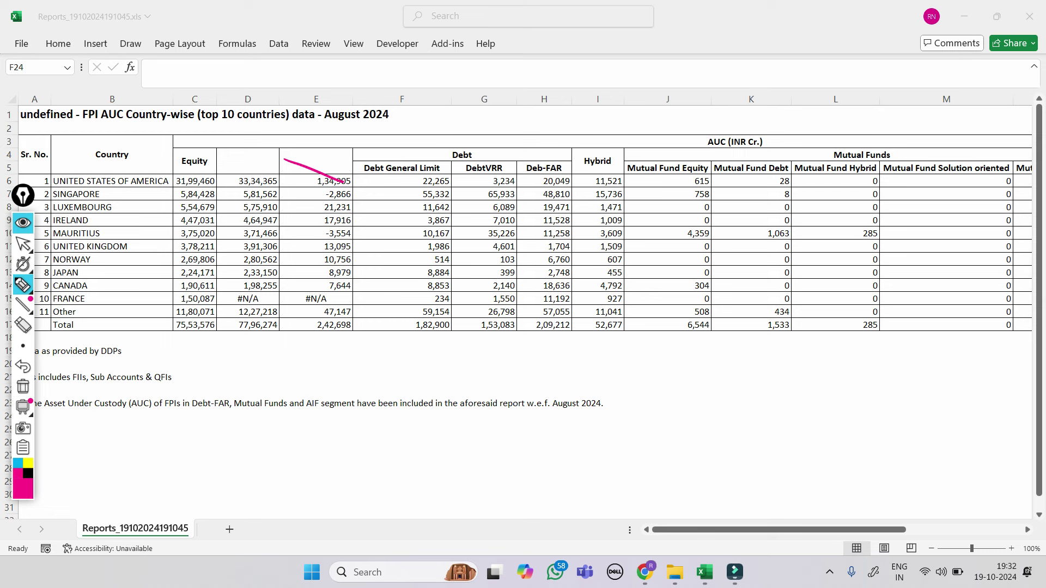
pyautogui.click(23, 386)
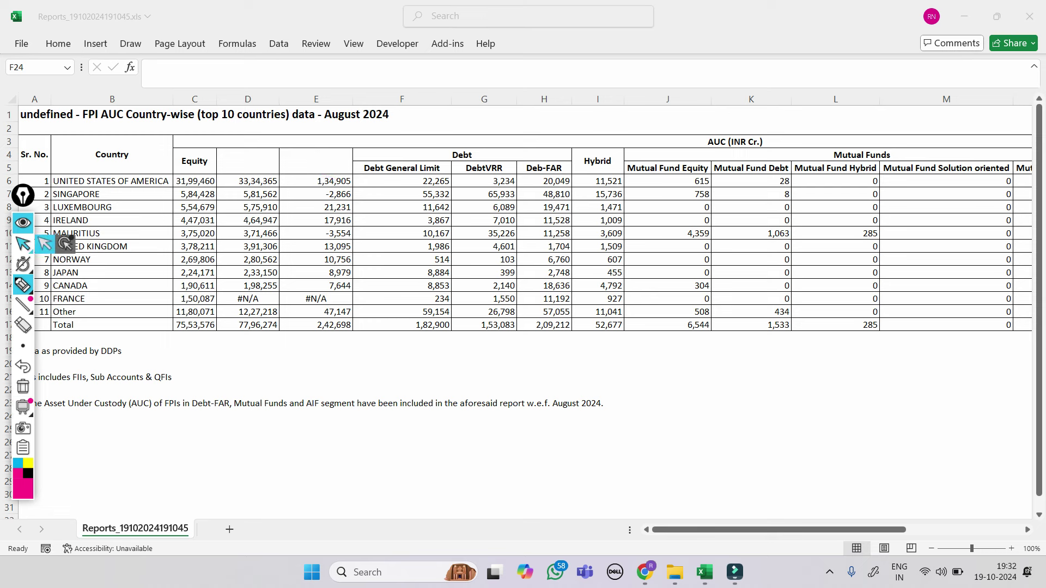
# - Calculate the United States' share of the total in cell E18 with the formula =E6/E17
pyautogui.click(23, 243)
pyautogui.click(316, 337)
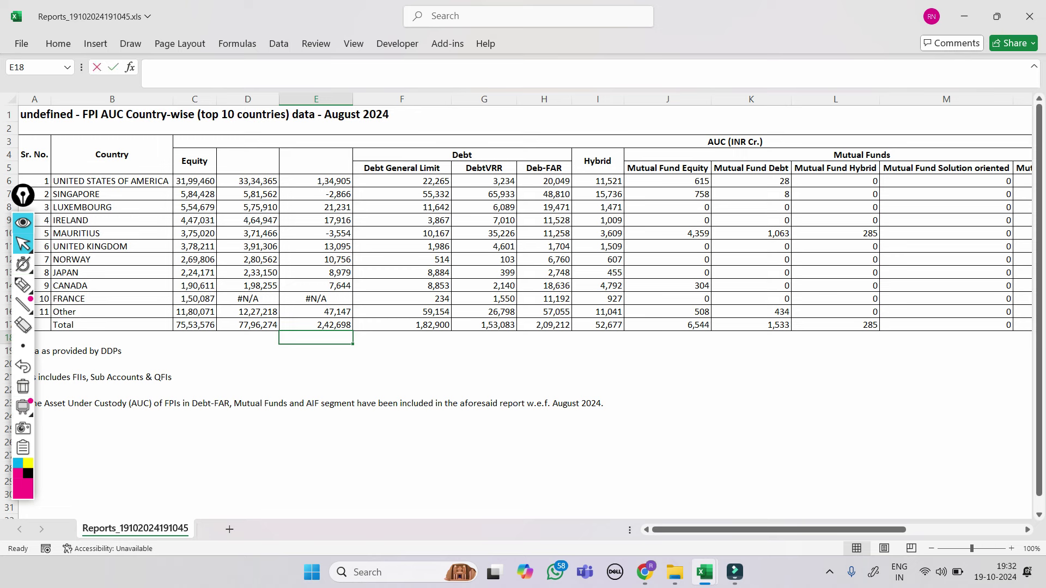
pyautogui.write('=')
pyautogui.click(316, 181)
pyautogui.write('/')
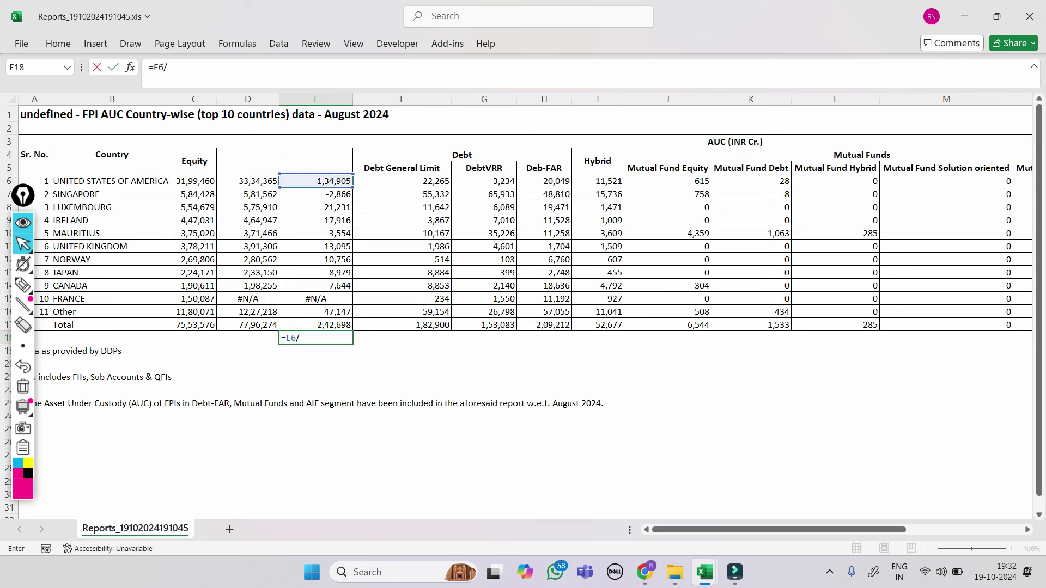
pyautogui.press('Up')
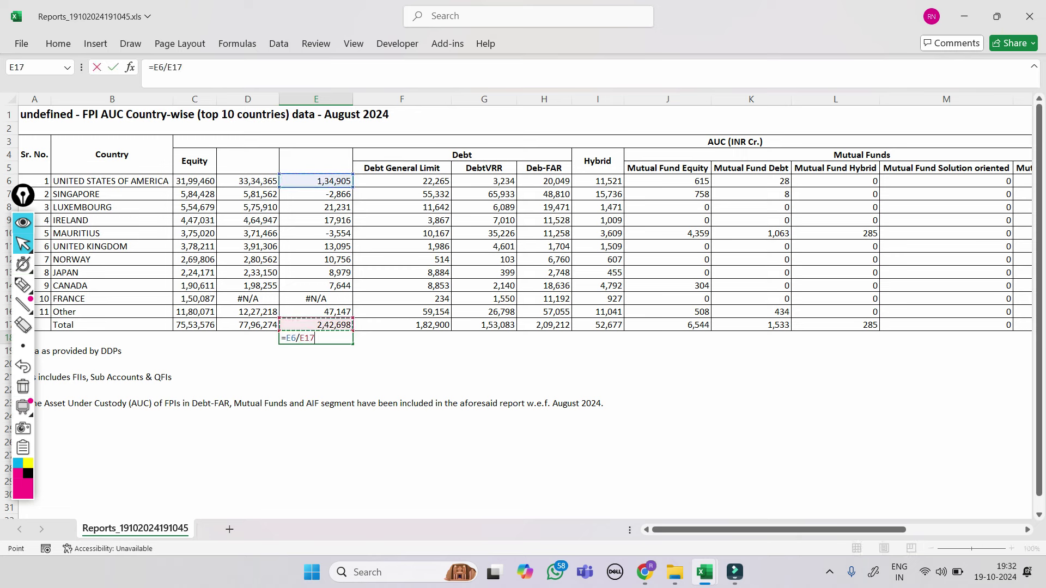
pyautogui.press('Return')
pyautogui.press('Up')
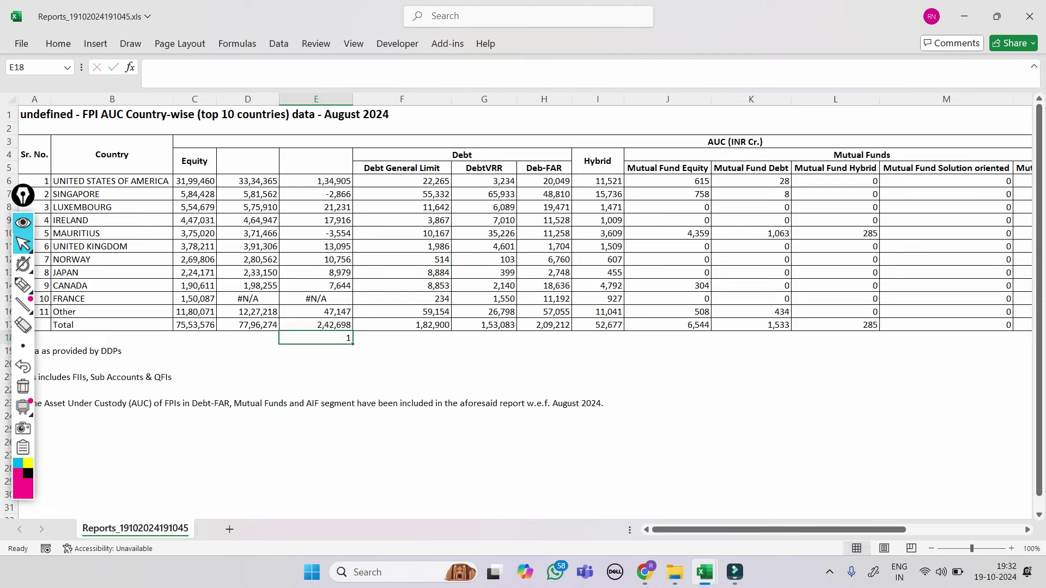
# - Format the United States share in cell E18 as a percentage
pyautogui.click(58, 44)
pyautogui.click(521, 91)
pyautogui.click(401, 377)
pyautogui.click(402, 377)
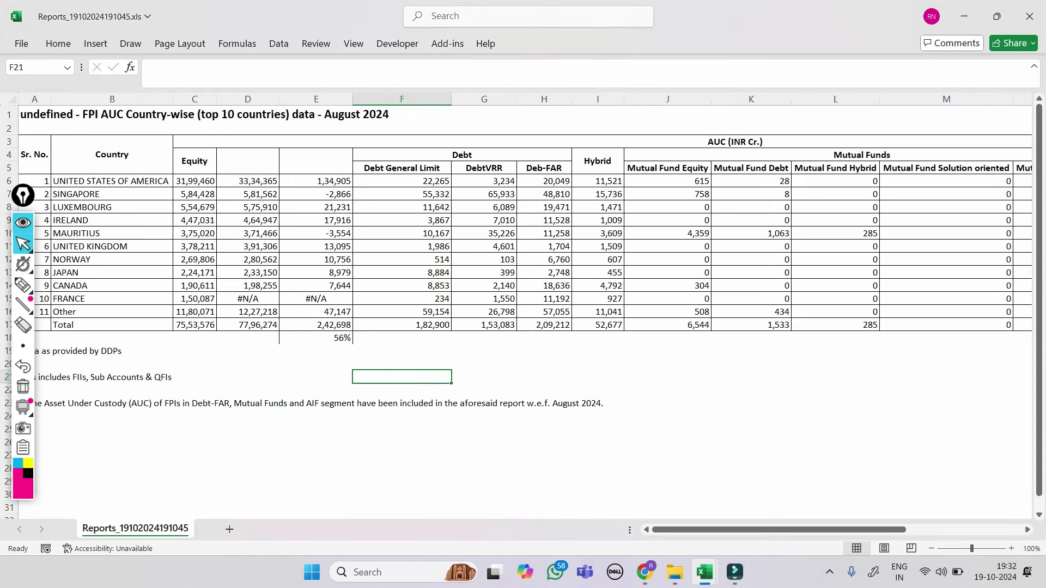
# - Fill the share formula from E18 across to D18 and C18, and check the C18 and D18 formulas
pyautogui.click(316, 338)
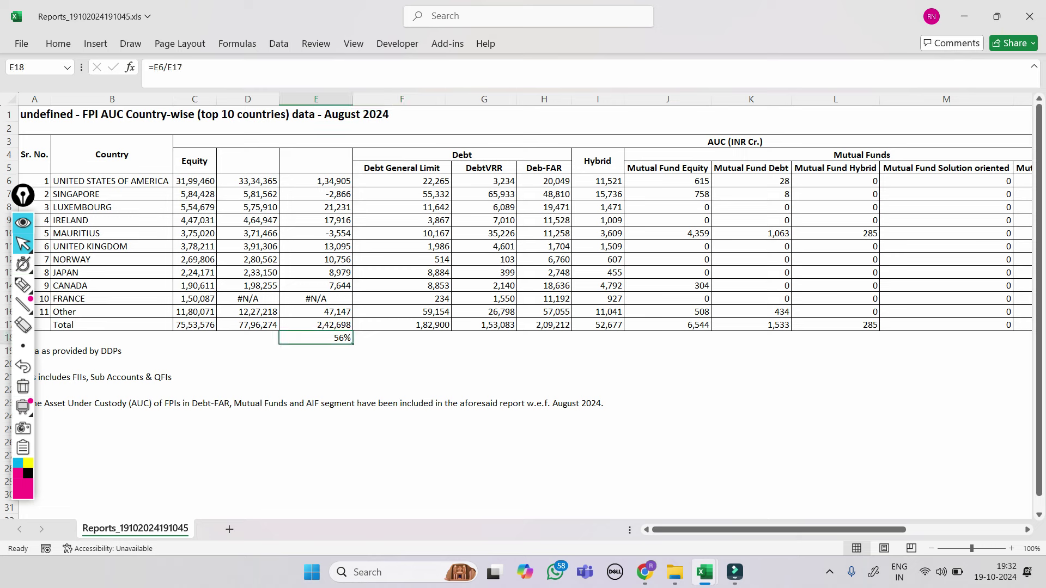
pyautogui.moveTo(353, 344); pyautogui.dragTo(194, 338)
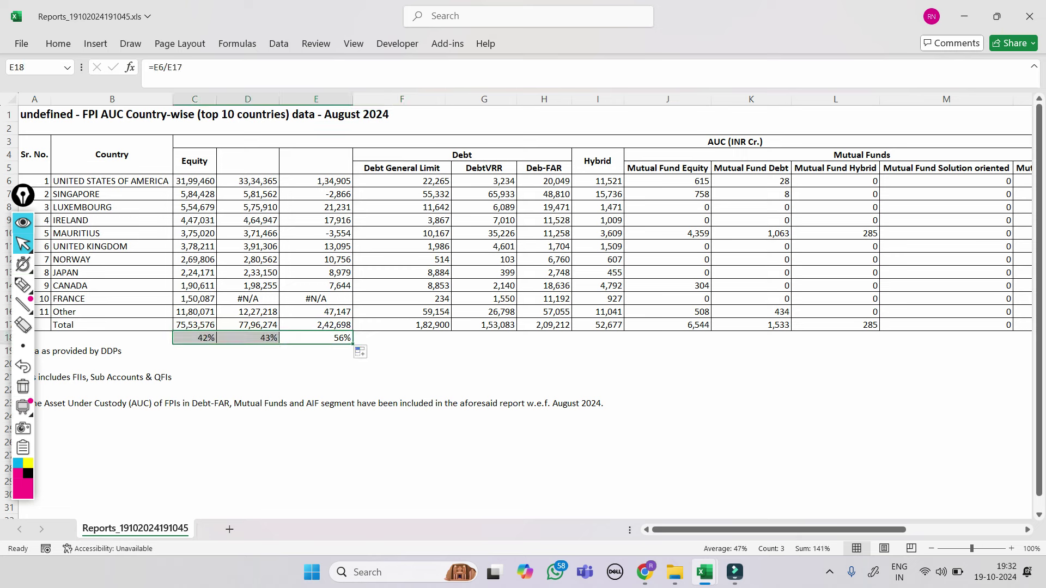
pyautogui.click(247, 363)
pyautogui.click(195, 337)
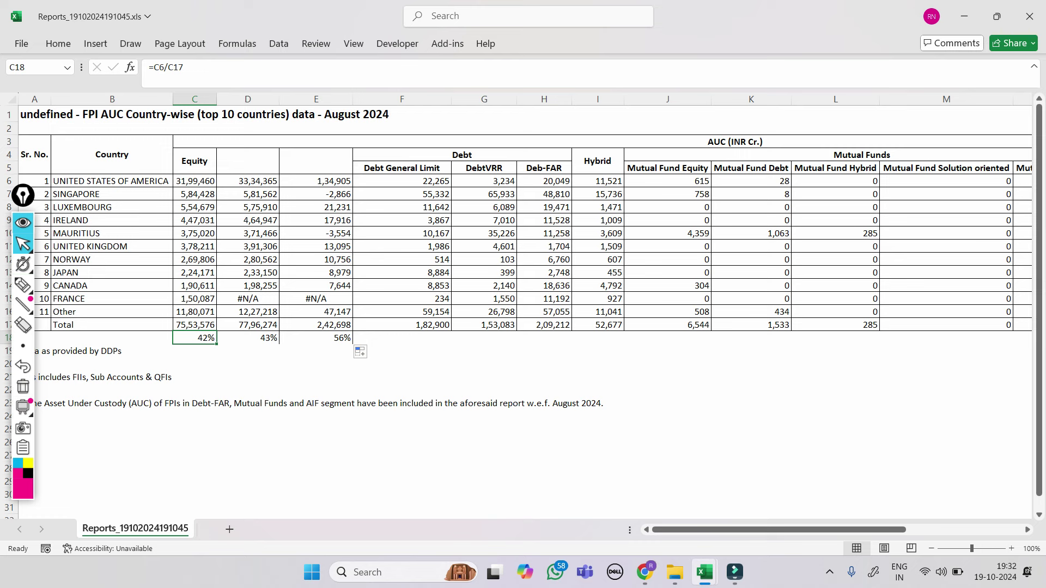
pyautogui.click(248, 338)
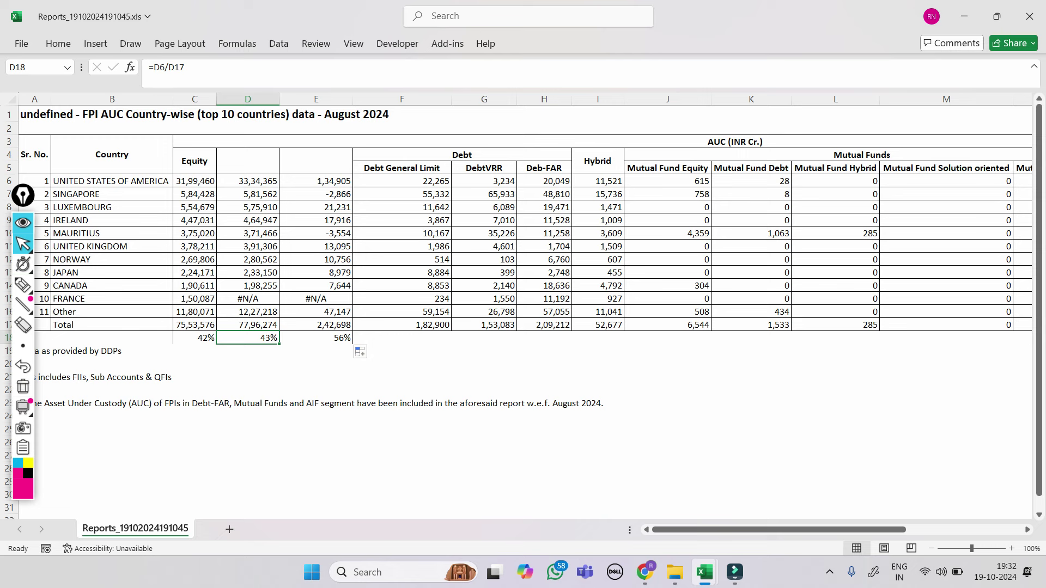
# - Handwrite an underlined freehand note across the country-wise AUC table, and erase it
pyautogui.click(23, 285)
pyautogui.moveTo(254, 169)
pyautogui.mouseDown()
pyautogui.moveTo(294, 207)
pyautogui.moveTo(257, 218)
pyautogui.mouseUp()
pyautogui.moveTo(281, 210)
pyautogui.mouseDown()
pyautogui.moveTo(320, 220)
pyautogui.moveTo(330, 212)
pyautogui.mouseUp()
pyautogui.moveTo(330, 192); pyautogui.dragTo(351, 276)
pyautogui.moveTo(263, 238); pyautogui.dragTo(420, 268)
pyautogui.moveTo(457, 248)
pyautogui.mouseDown()
pyautogui.moveTo(462, 263)
pyautogui.moveTo(493, 275)
pyautogui.moveTo(490, 360)
pyautogui.mouseUp()
pyautogui.moveTo(412, 289); pyautogui.dragTo(583, 318)
pyautogui.moveTo(569, 324); pyautogui.dragTo(555, 348)
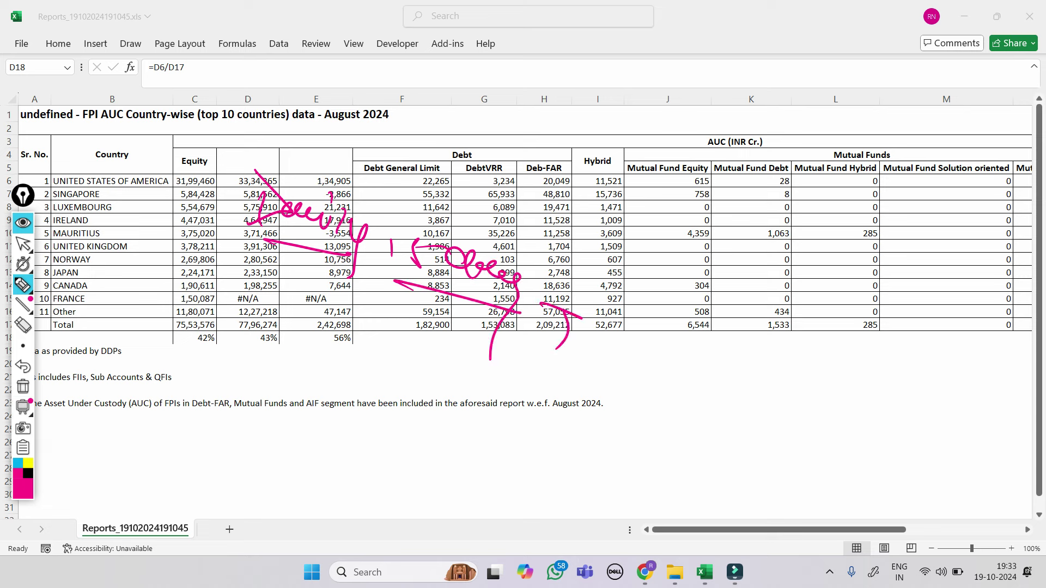
pyautogui.click(23, 386)
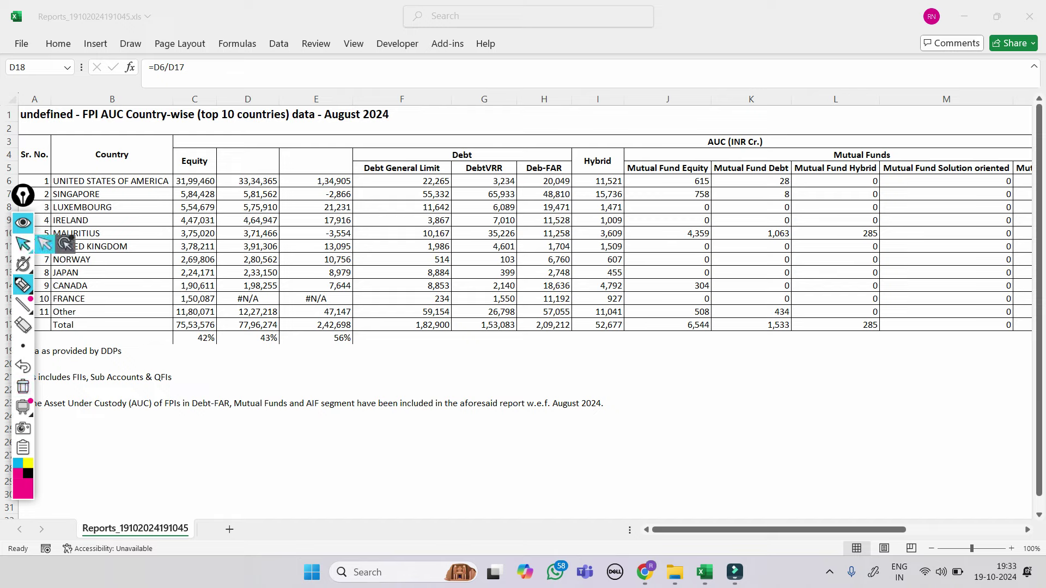
pyautogui.click(22, 243)
# - Switch to the SCREENER sheet of ADVANCED STOCKS SELECTION.xlsm and set the sector in A1 to FinancialServices
pyautogui.moveTo(704, 572)
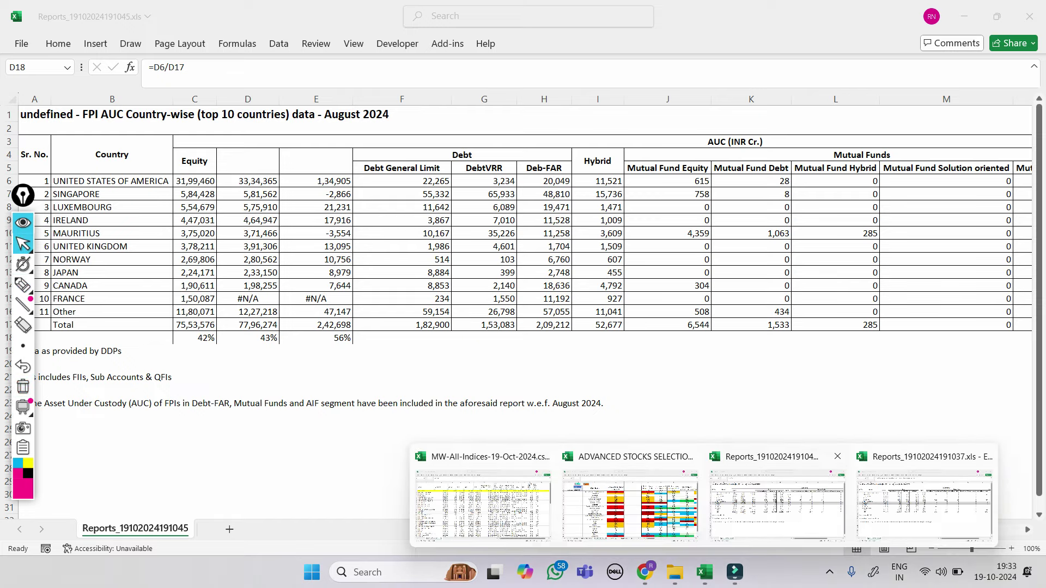
pyautogui.click(629, 501)
pyautogui.click(104, 529)
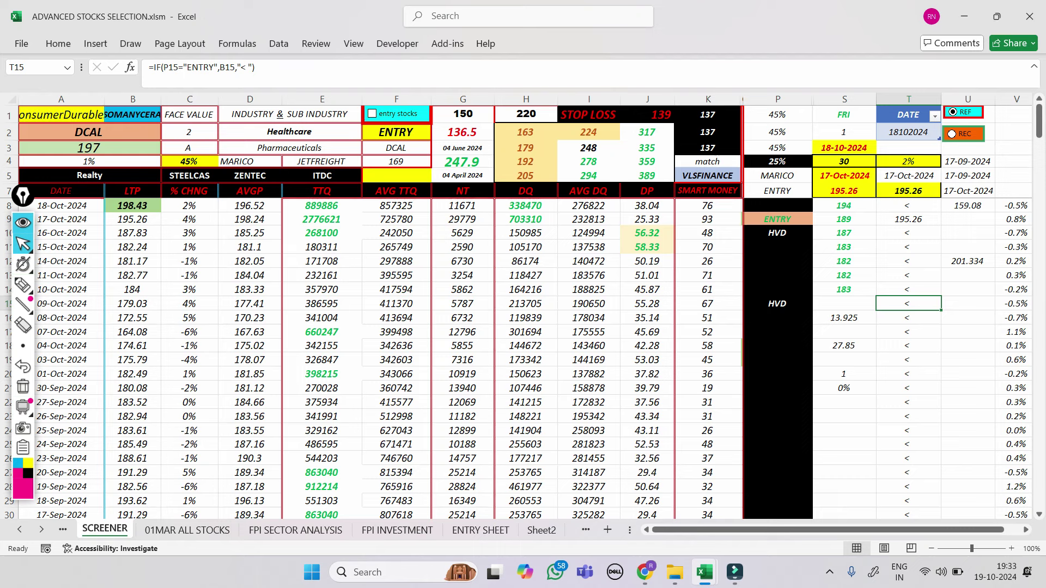
pyautogui.click(61, 115)
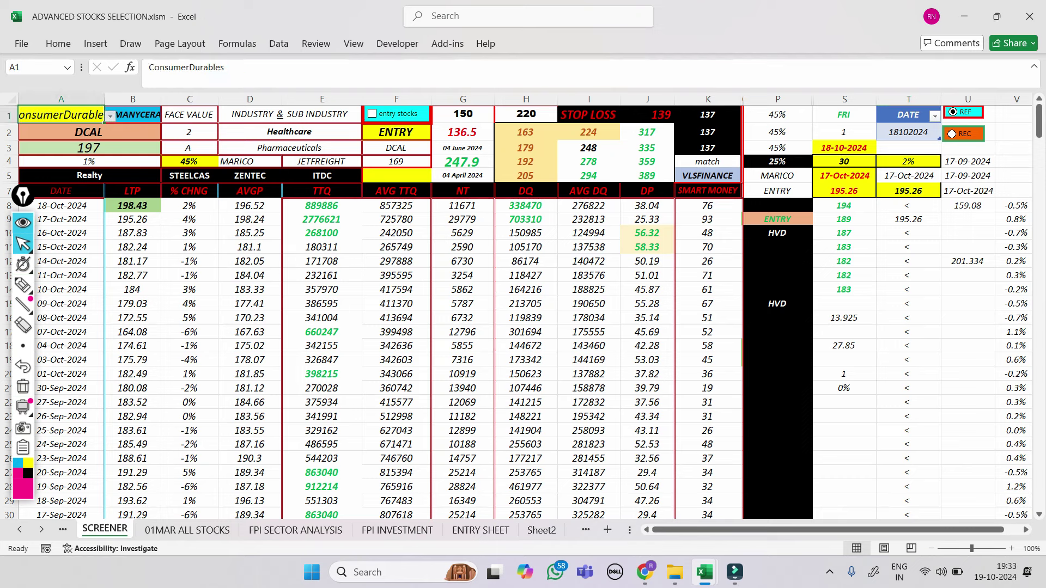
pyautogui.click(110, 116)
pyautogui.press('Down')
pyautogui.press('Down')
pyautogui.press('Down')
pyautogui.press('Down')
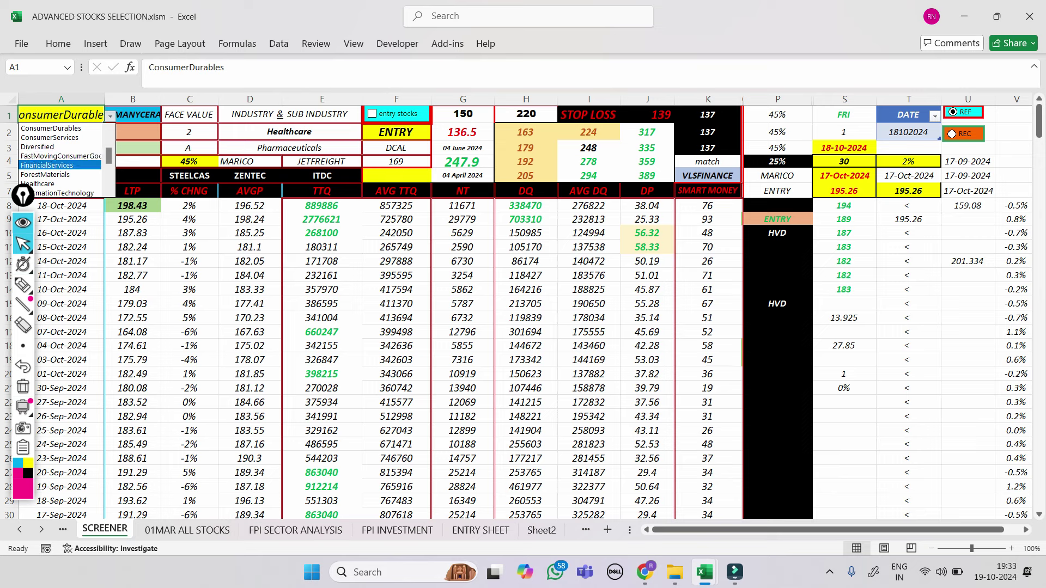
pyautogui.press('Return')
# - Link the stock name cell A2 to the symbol selected in B1 with a formula
pyautogui.press('Right')
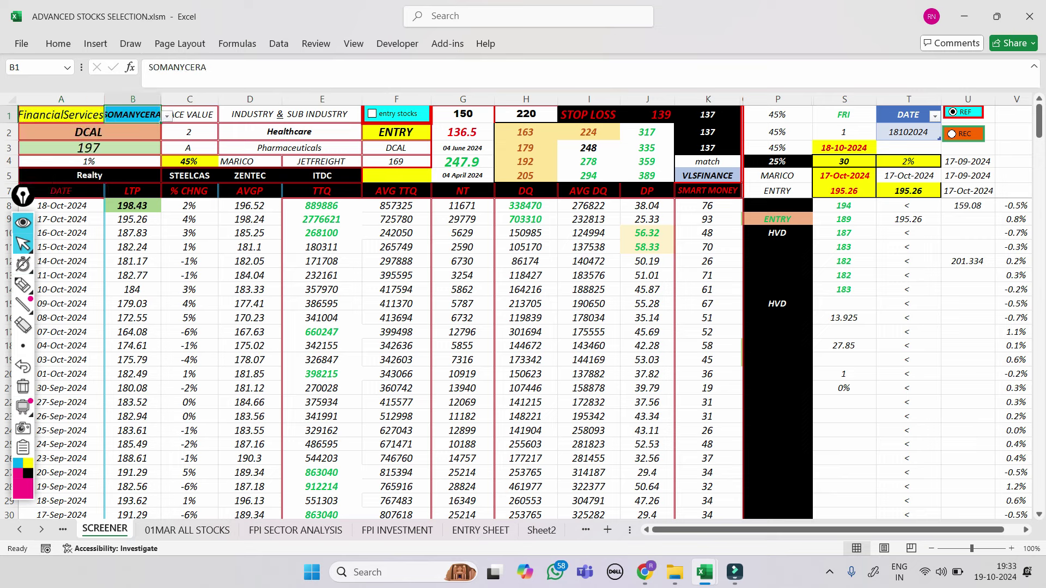
pyautogui.hotkey('alt', 'Down')
pyautogui.press('Down')
pyautogui.press('Escape')
pyautogui.press('Down')
pyautogui.write('=')
pyautogui.press('Up')
pyautogui.press('Return')
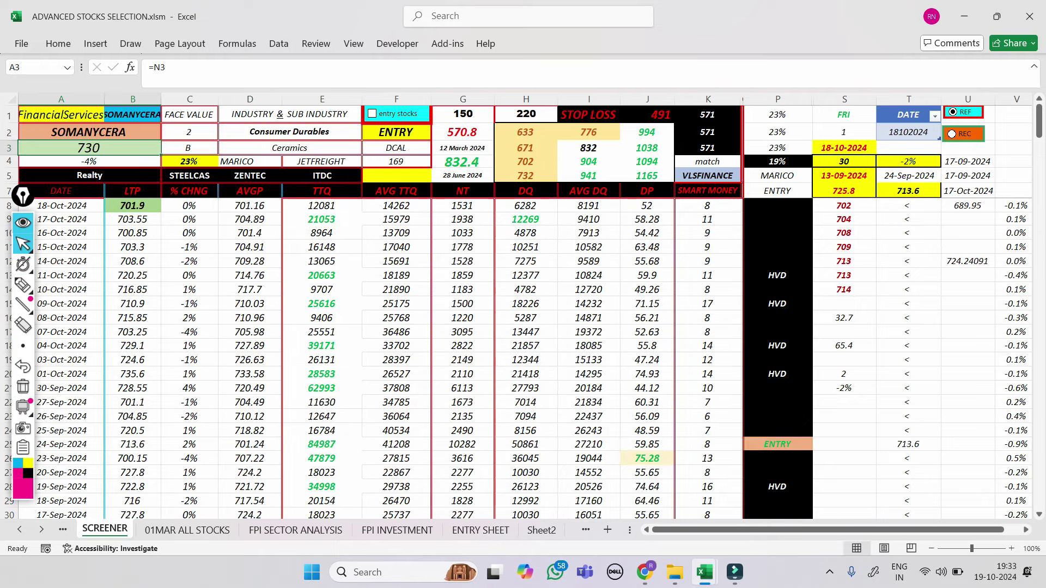
# - Set the screener's stock symbol in B1 to 360ONE to show its data
pyautogui.press('Up')
pyautogui.press('Up')
pyautogui.hotkey('alt', 'Down')
pyautogui.press('Down')
pyautogui.press('Return')
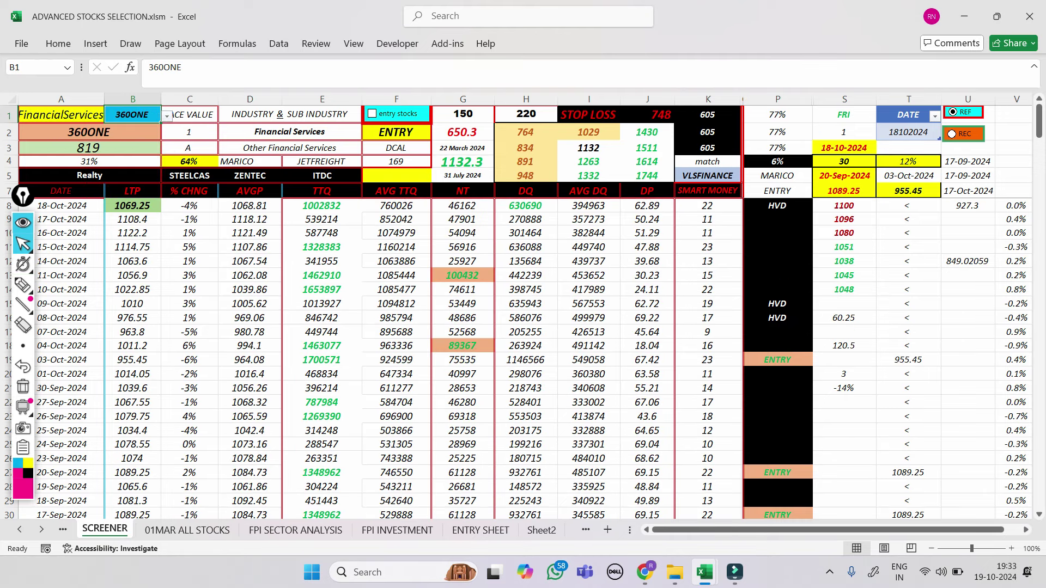
# - Show the data for 5PAISA by choosing it as the stock symbol in B1
pyautogui.hotkey('alt', 'Down')
pyautogui.press('Down')
pyautogui.press('Down')
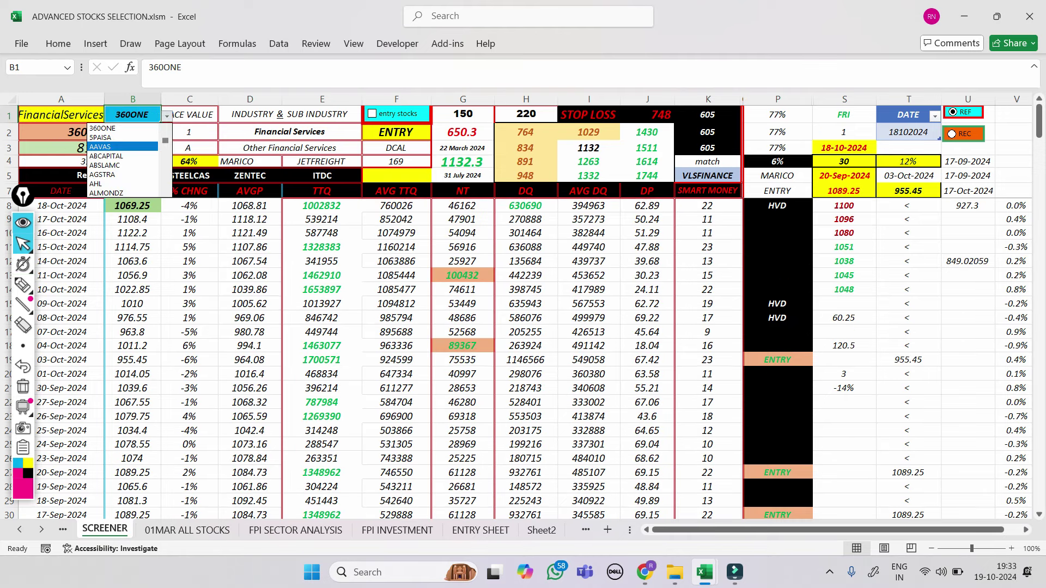
pyautogui.press('Up')
pyautogui.press('Return')
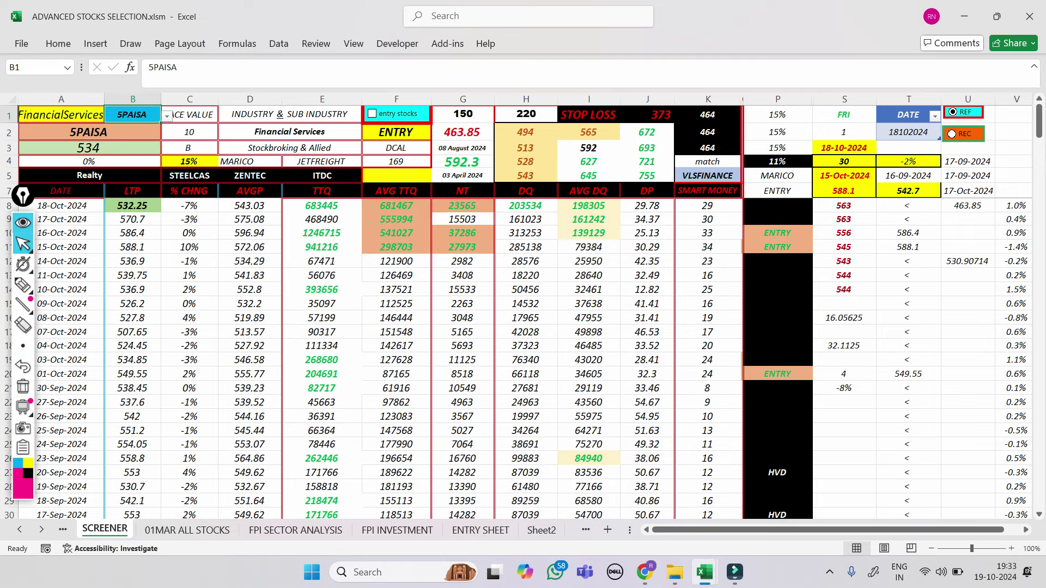
# - Show the data for AUBANK by choosing it as the stock symbol in B1
pyautogui.click(166, 116)
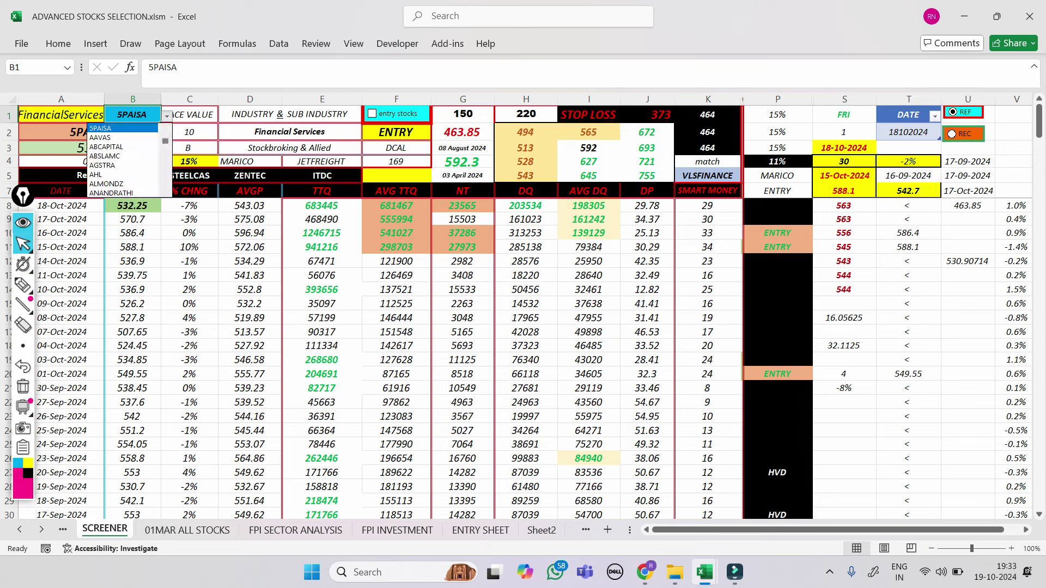
pyautogui.press('Down')
pyautogui.press('Down')
pyautogui.press('Down')
pyautogui.press('Down')
pyautogui.press('Down')
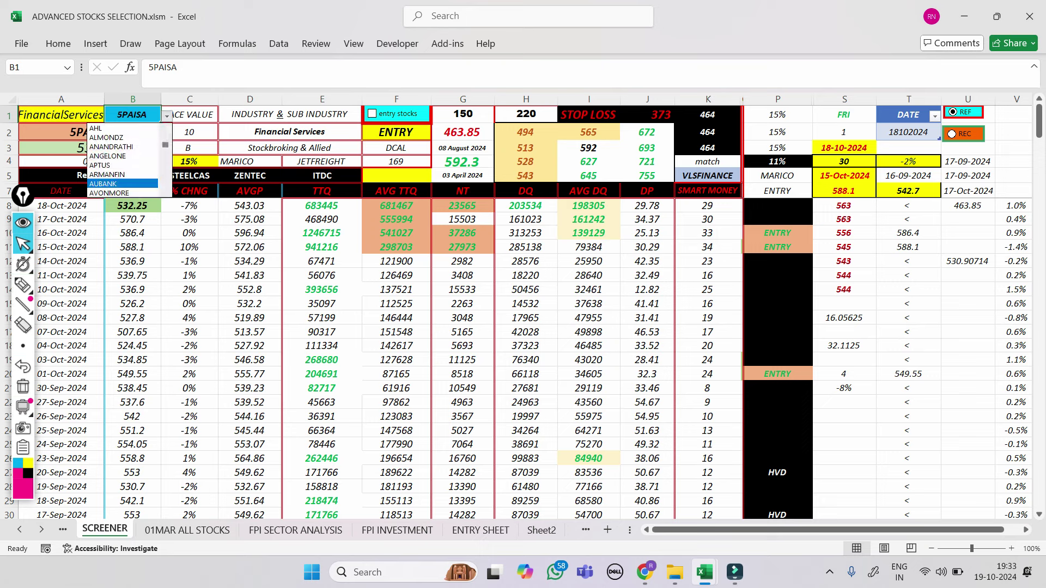
pyautogui.press('Return')
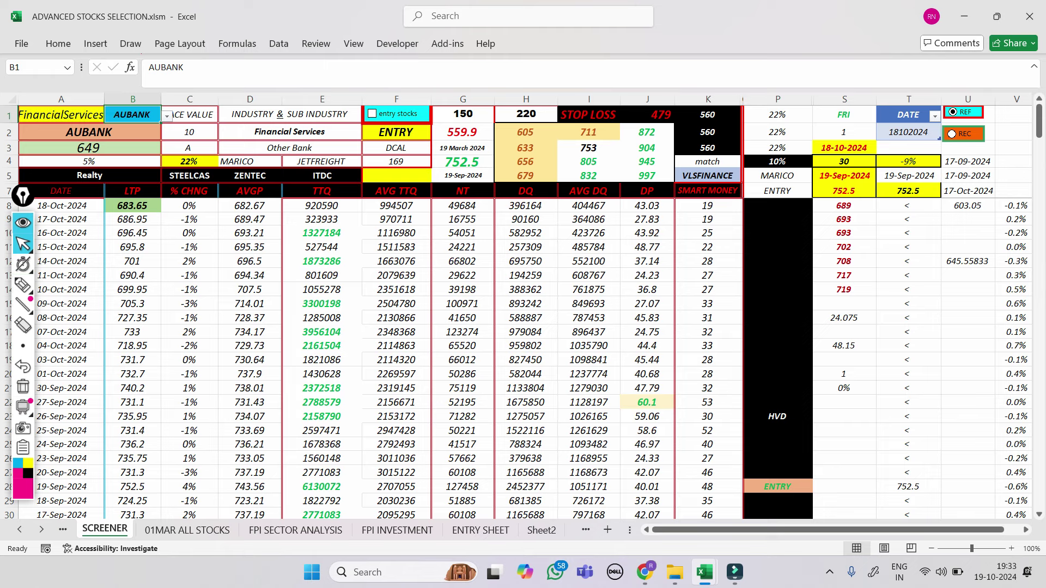
# - Set the stock symbol in B1 to BAJAJFINSV to show its screener data
pyautogui.hotkey('alt', 'Down')
pyautogui.press('Down')
pyautogui.press('Down')
pyautogui.press('Down')
pyautogui.press('Return')
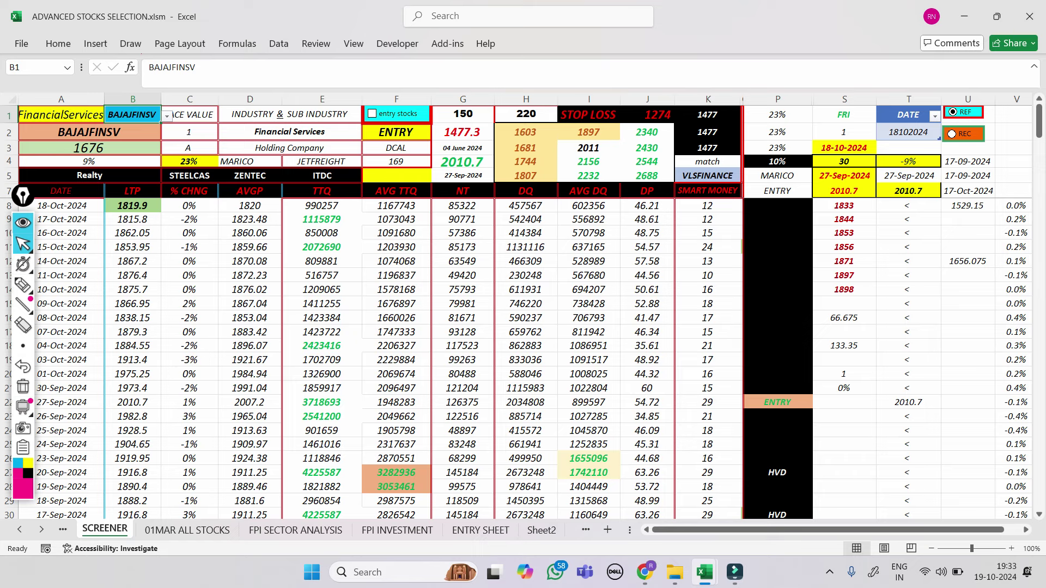
# - Choose BFINVEST as the stock symbol in B1 to show its screener data
pyautogui.hotkey('alt', 'Down')
pyautogui.press('Down')
pyautogui.press('Down')
pyautogui.press('Down')
pyautogui.press('Down')
pyautogui.press('Return')
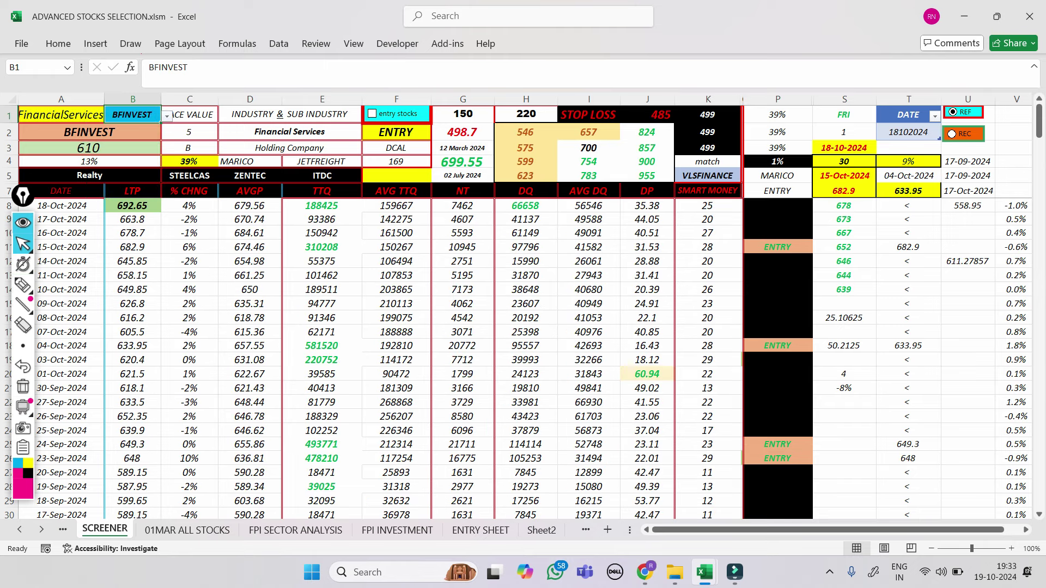
# - Set the screener's stock symbol in B1 to CAMS
pyautogui.hotkey('alt', 'Down')
pyautogui.press('Down')
pyautogui.press('Down')
pyautogui.press('Down')
pyautogui.press('Down')
pyautogui.press('Down')
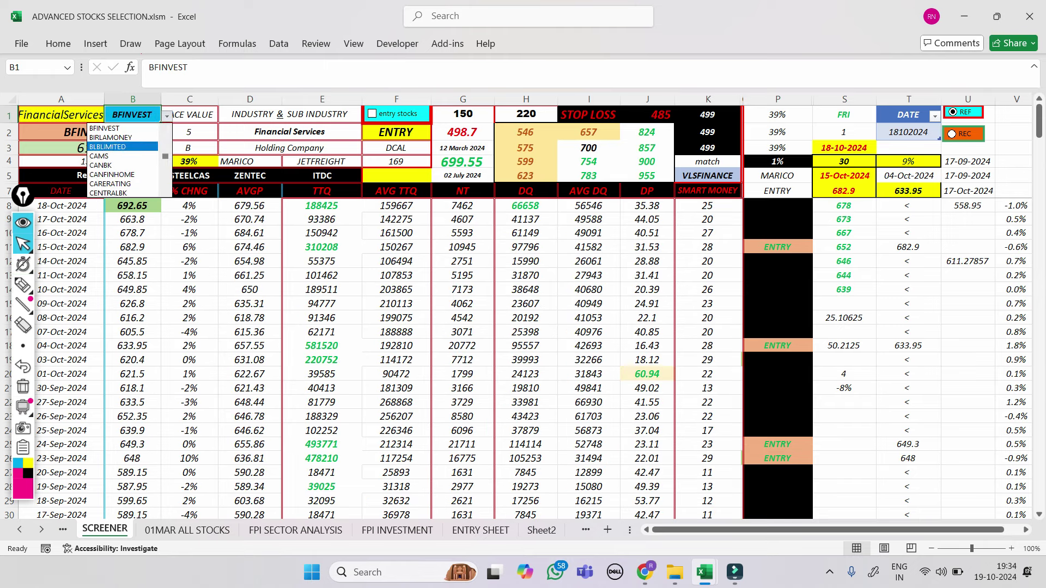
pyautogui.press('Down')
pyautogui.press('Up')
pyautogui.press('Up')
pyautogui.press('Up')
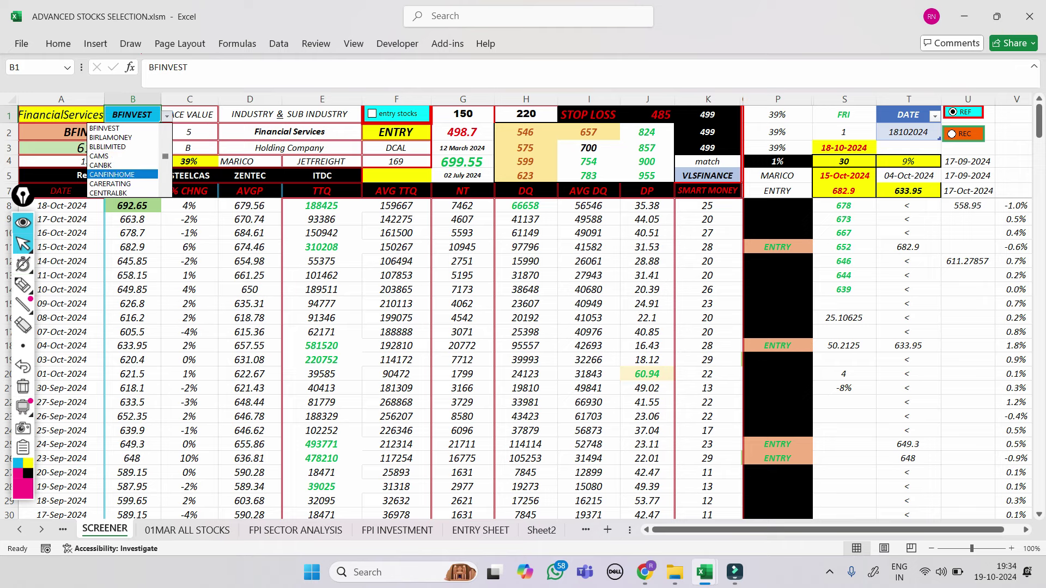
pyautogui.press('Return')
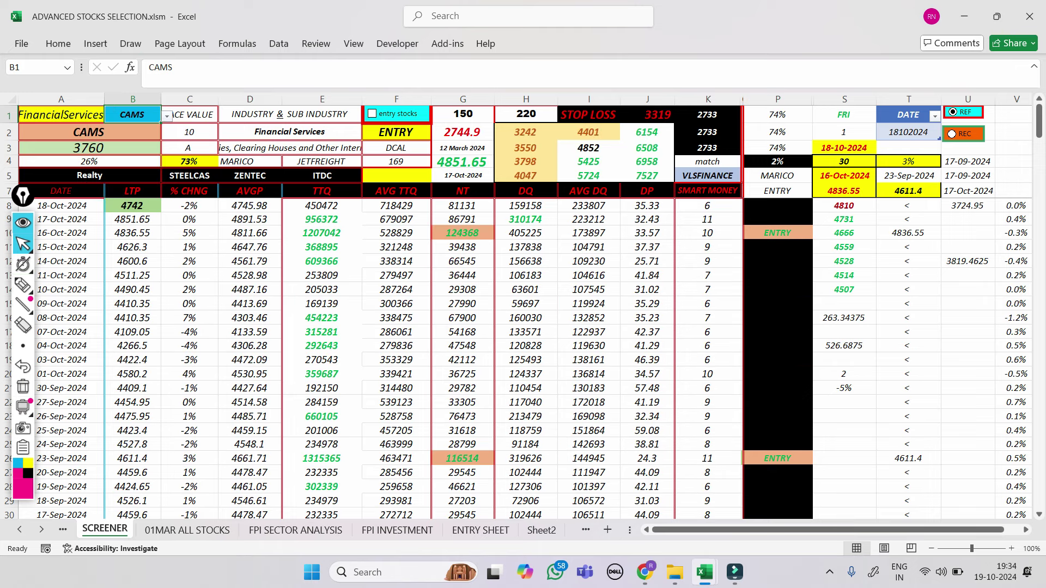
# - Show the data for CSBBANK by choosing it as the stock symbol in B1
pyautogui.hotkey('alt', 'Down')
pyautogui.press('Down')
pyautogui.press('Down')
pyautogui.press('Down')
pyautogui.press('Down')
pyautogui.press('Down')
pyautogui.press('Down')
pyautogui.press('Down')
pyautogui.press('Down')
pyautogui.press('Down')
pyautogui.press('Down')
pyautogui.press('Down')
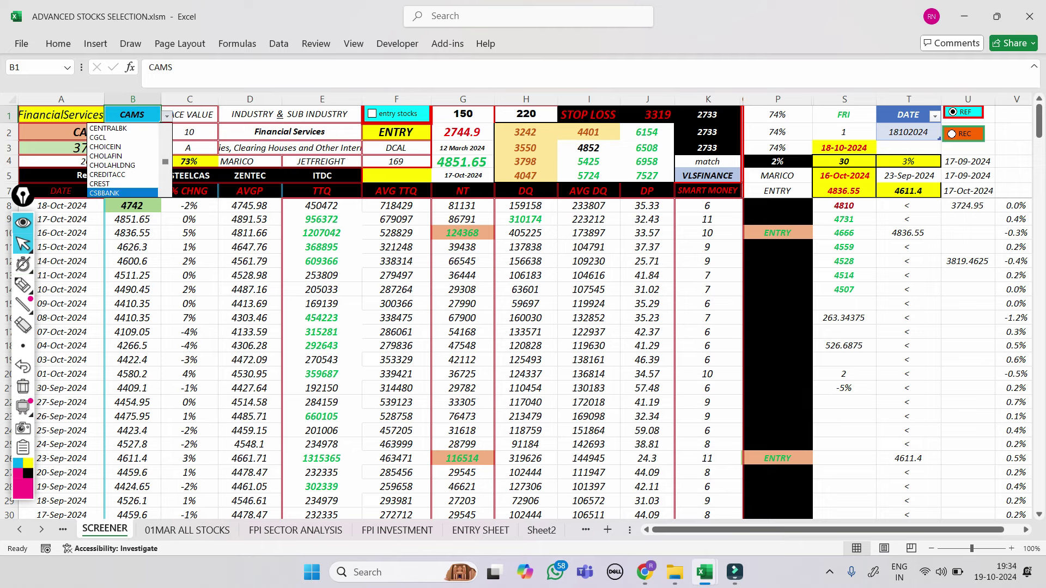
pyautogui.press('Return')
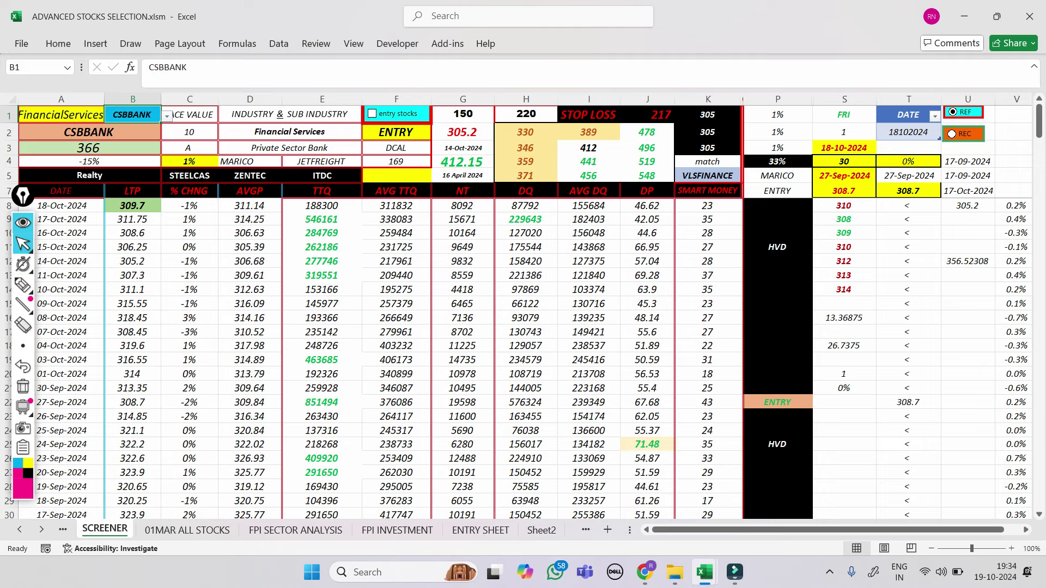
# - Change the screener's sector in A1 to FastMovingConsumerGoods
pyautogui.click(61, 115)
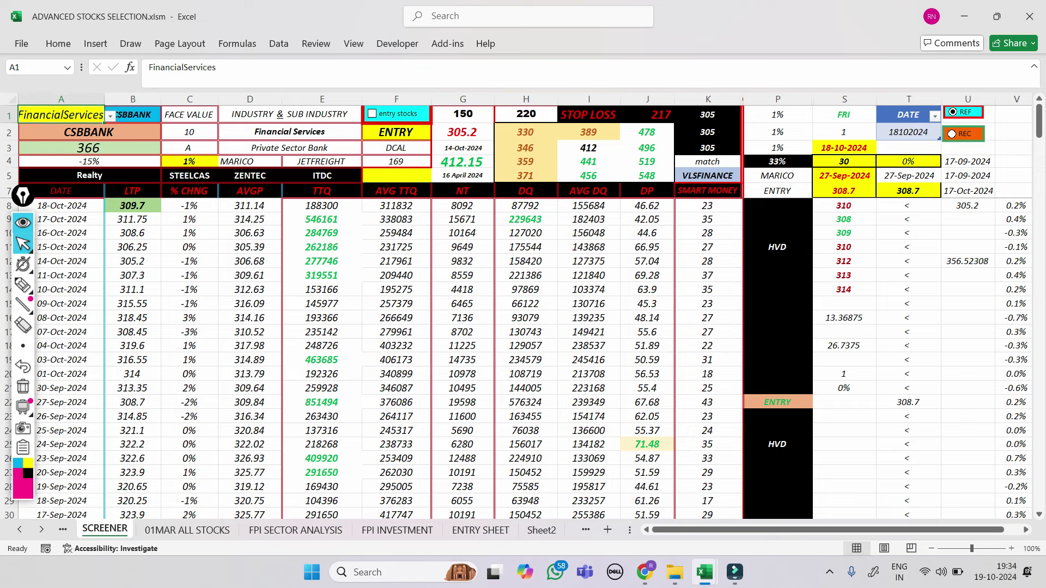
pyautogui.click(110, 116)
pyautogui.press('Down')
pyautogui.press('Down')
pyautogui.press('Down')
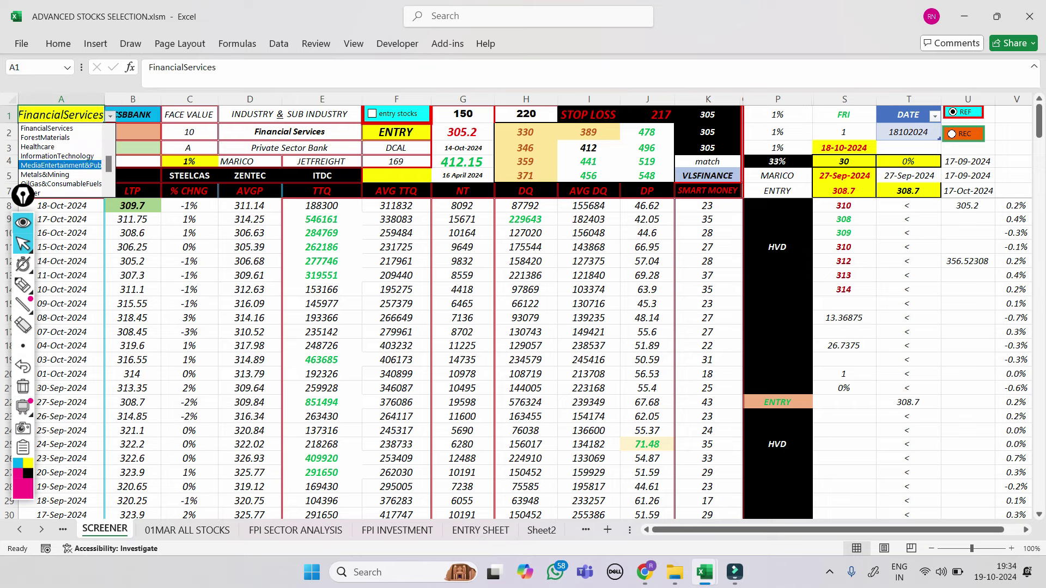
pyautogui.press('Up')
pyautogui.press('Up')
pyautogui.press('Up')
pyautogui.press('Down')
pyautogui.press('Down')
pyautogui.press('Down')
pyautogui.press('Down')
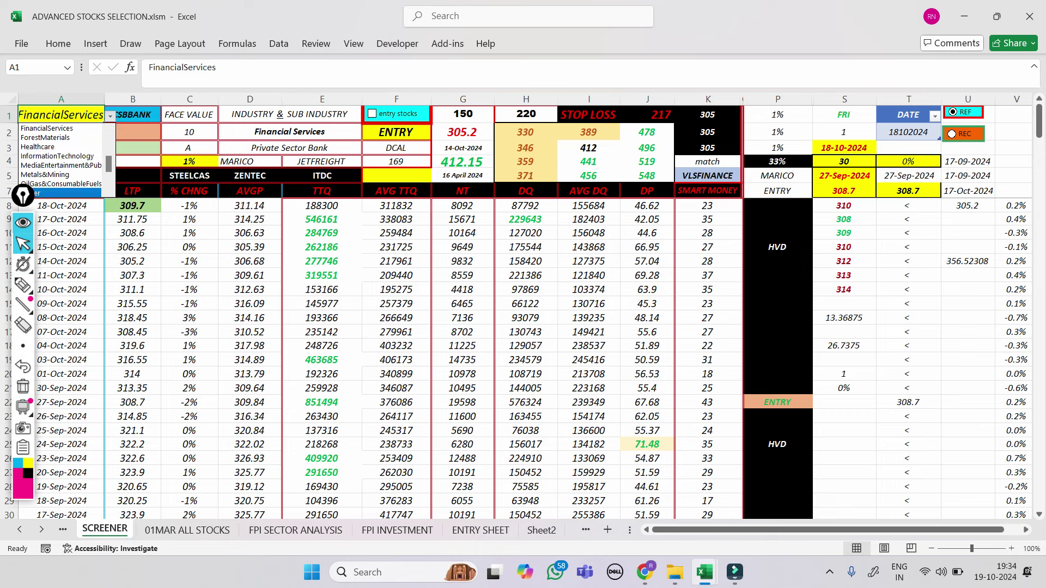
pyautogui.press('Up')
pyautogui.press('Up')
pyautogui.press('Up')
pyautogui.press('Up')
pyautogui.press('Down')
pyautogui.press('Up')
pyautogui.press('Up')
pyautogui.press('Up')
pyautogui.press('Up')
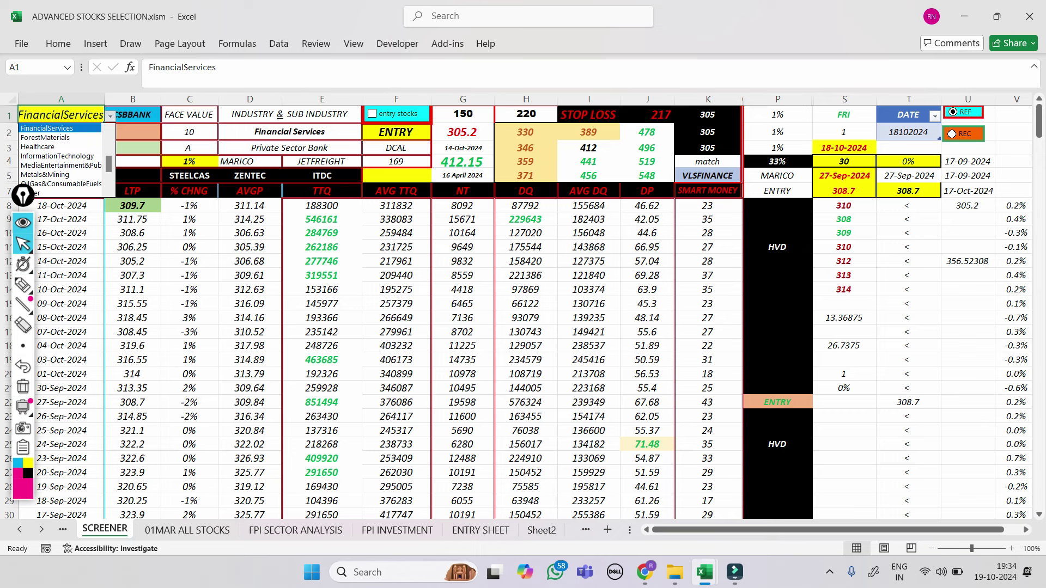
pyautogui.scroll(2, 61, 147)
pyautogui.press('Up')
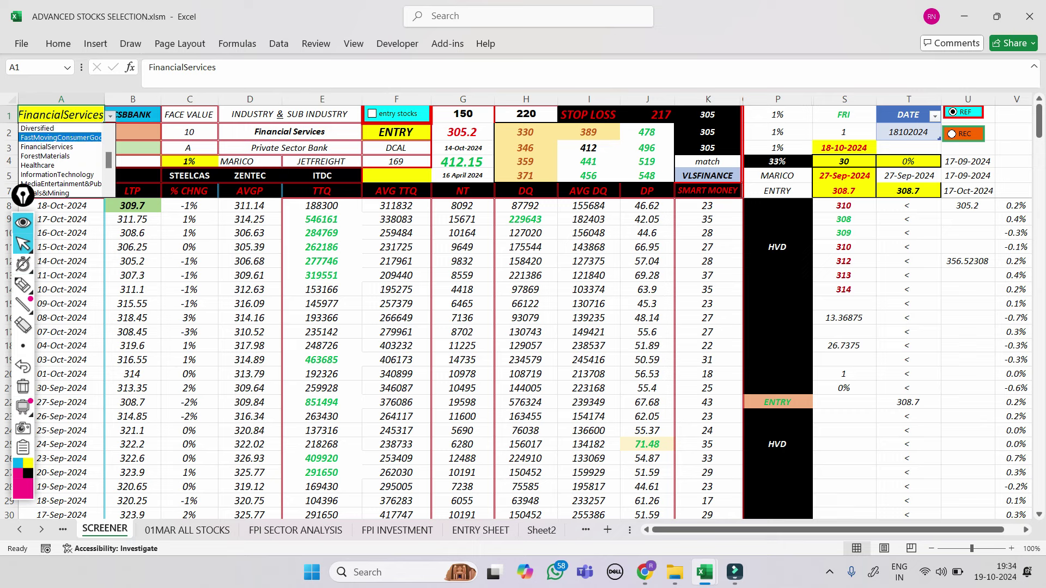
pyautogui.press('Return')
# - Choose the consumer goods stock AWL as the symbol in B1 to show its data
pyautogui.press('Right')
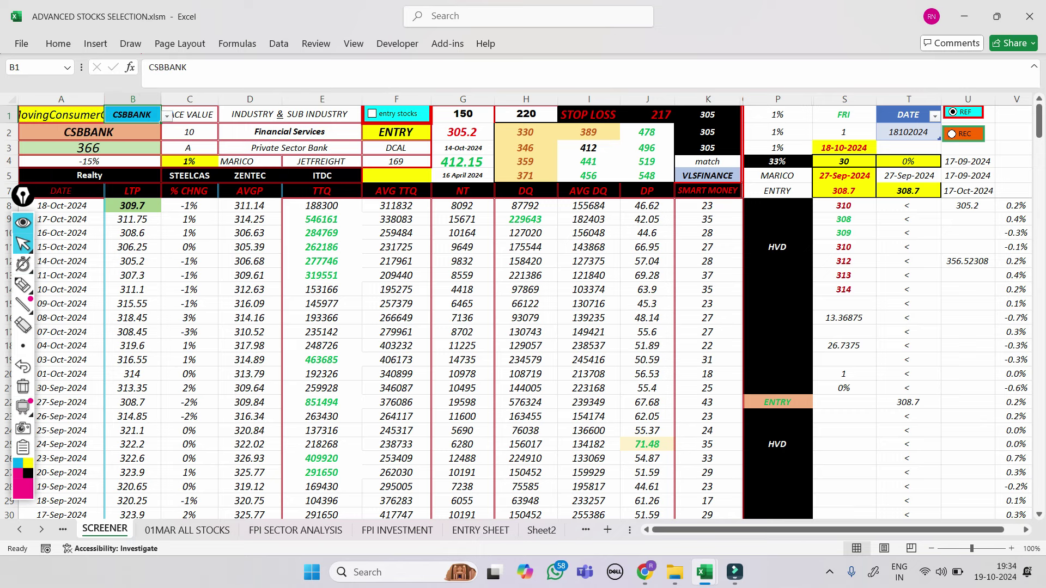
pyautogui.hotkey('alt', 'Down')
pyautogui.press('Down')
pyautogui.press('Down')
pyautogui.press('Down')
pyautogui.press('Down')
pyautogui.press('Down')
pyautogui.press('Down')
pyautogui.press('Down')
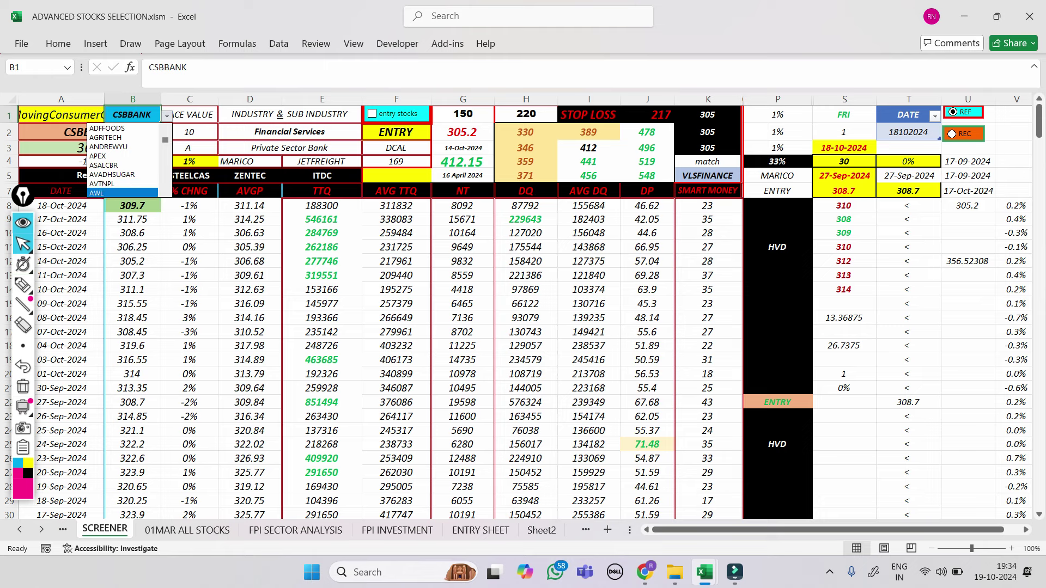
pyautogui.press('Return')
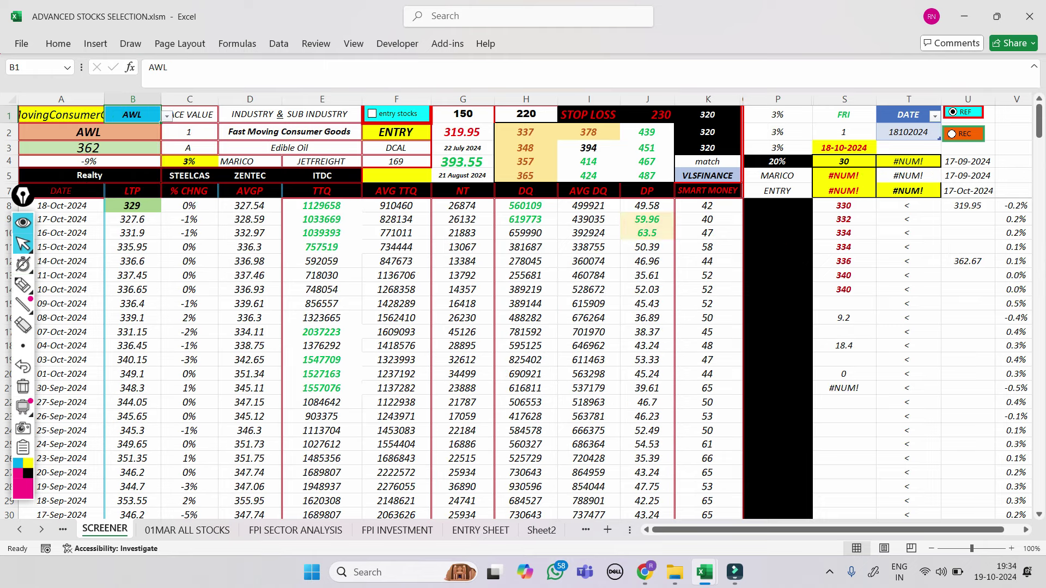
# - Set the stock symbol in B1 to BECTORFOOD to show its screener data
pyautogui.hotkey('alt', 'Down')
pyautogui.press('Down')
pyautogui.press('Return')
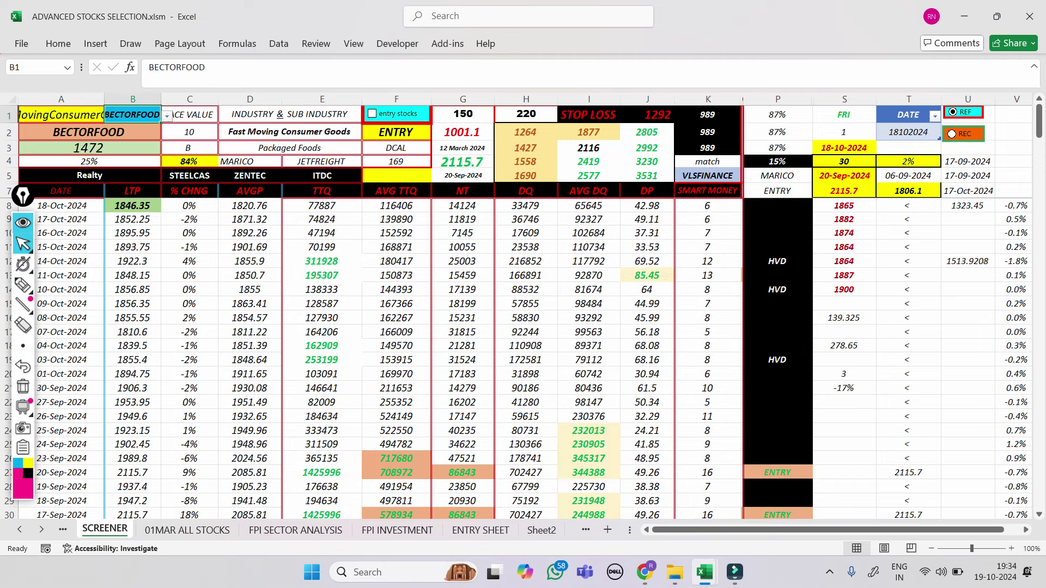
# - Show the screener data for DAAWAT by choosing it as the stock symbol in B1
pyautogui.hotkey('alt', 'Down')
pyautogui.press('Down')
pyautogui.press('Down')
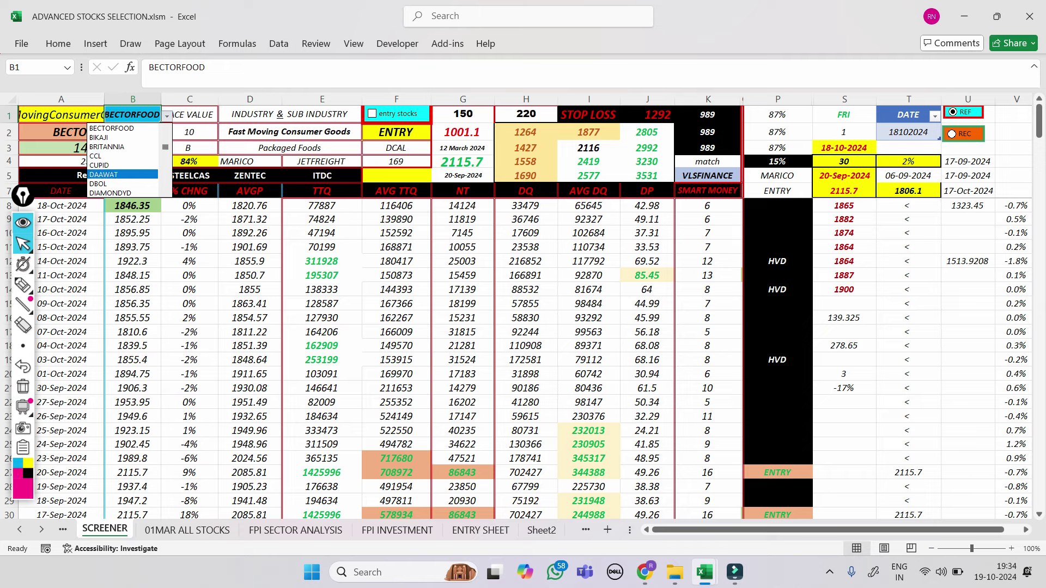
pyautogui.press('Return')
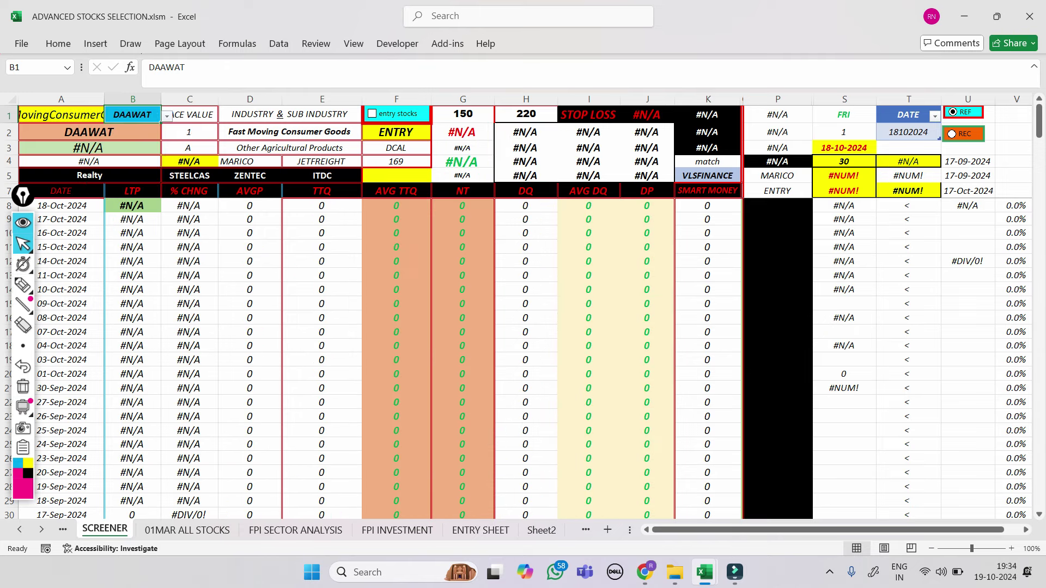
# - Set the stock symbol in B1 to BRITANNIA to show its screener data
pyautogui.hotkey('alt', 'Down')
pyautogui.press('Up')
pyautogui.press('Up')
pyautogui.press('Up')
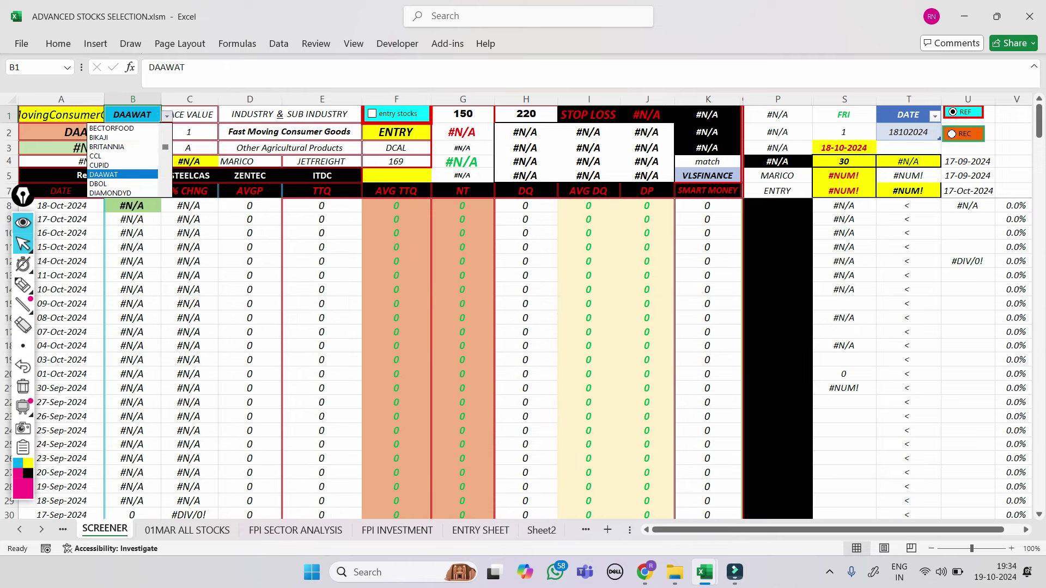
pyautogui.press('Return')
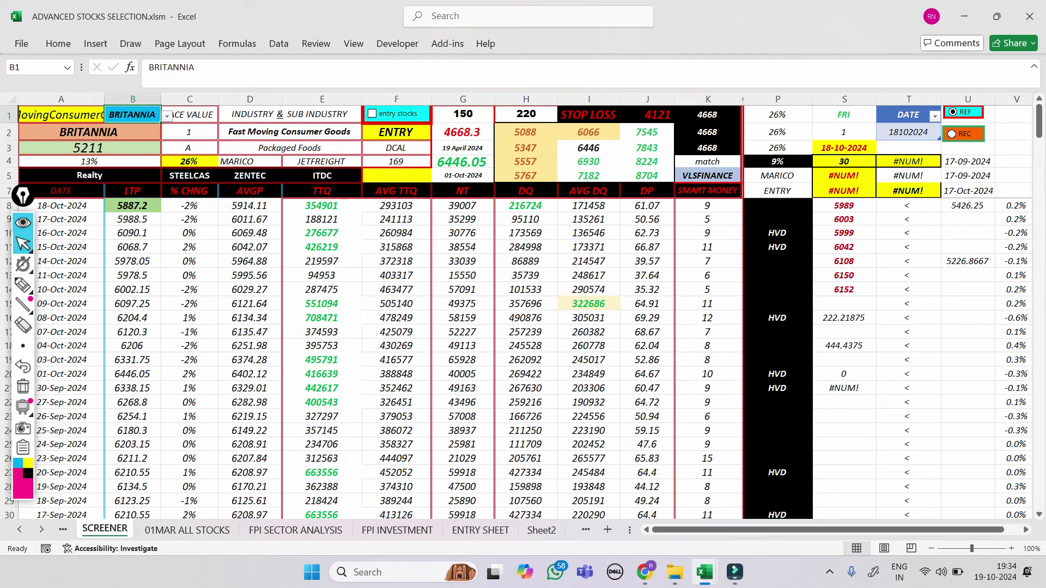
# - Choose BBTC as the stock symbol in B1 to show its screener data
pyautogui.press('Right')
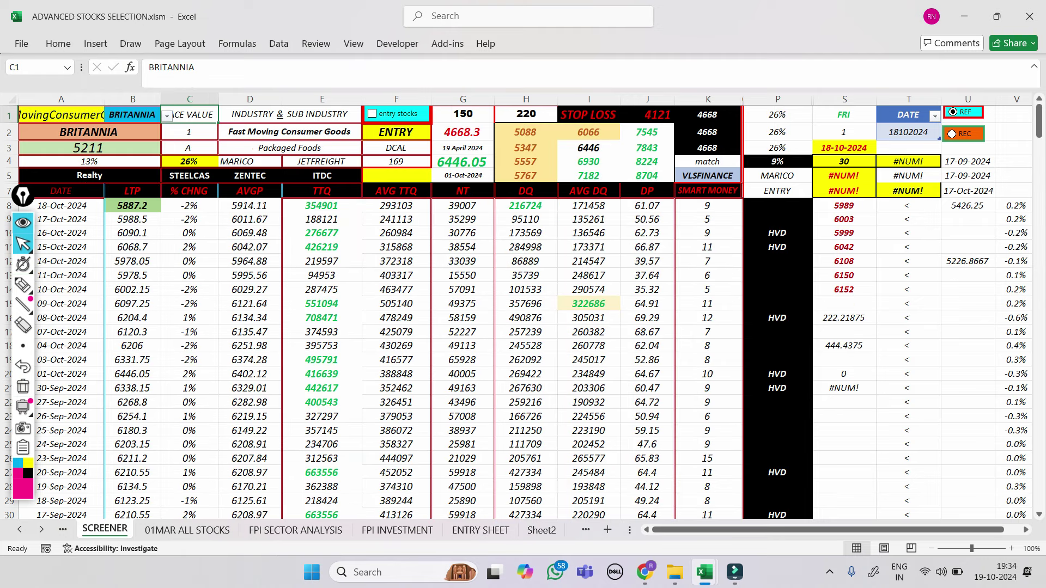
pyautogui.press('Left')
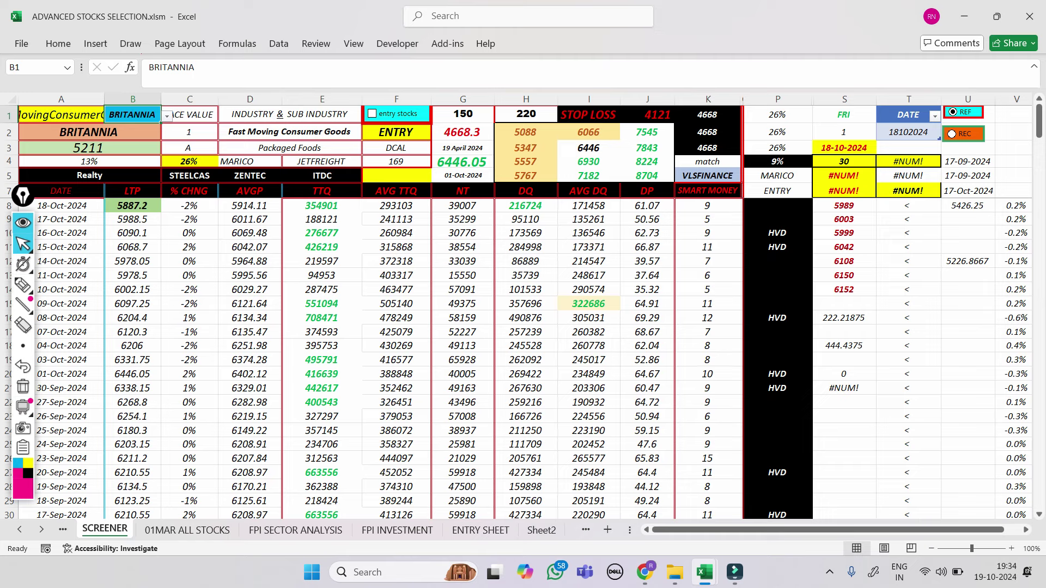
pyautogui.hotkey('alt', 'Down')
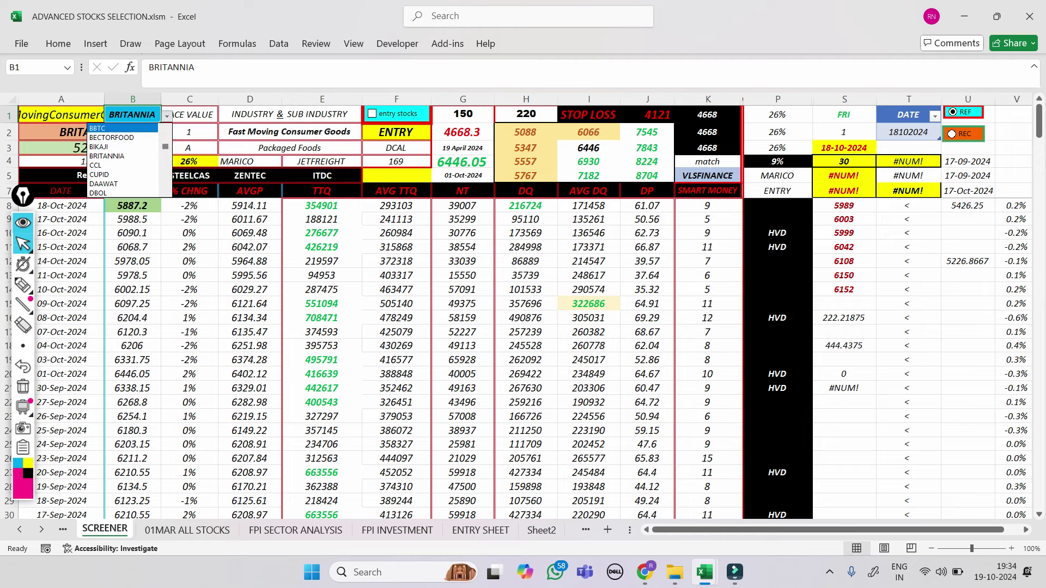
pyautogui.press('Return')
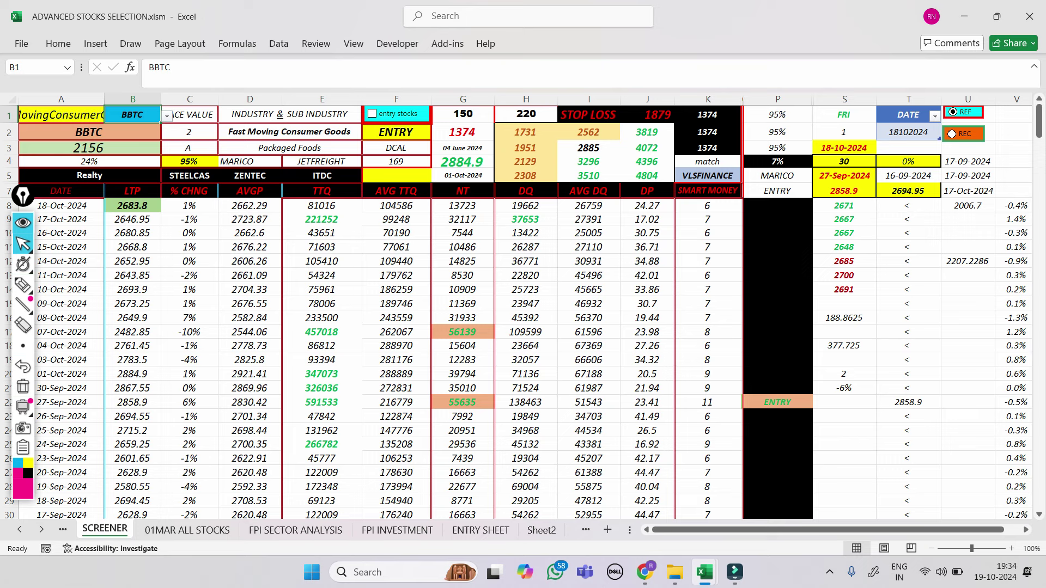
# - Switch to Chrome and review the NSDL Daily Trends in FPI Investments report for 18-Oct-2024
pyautogui.click(645, 572)
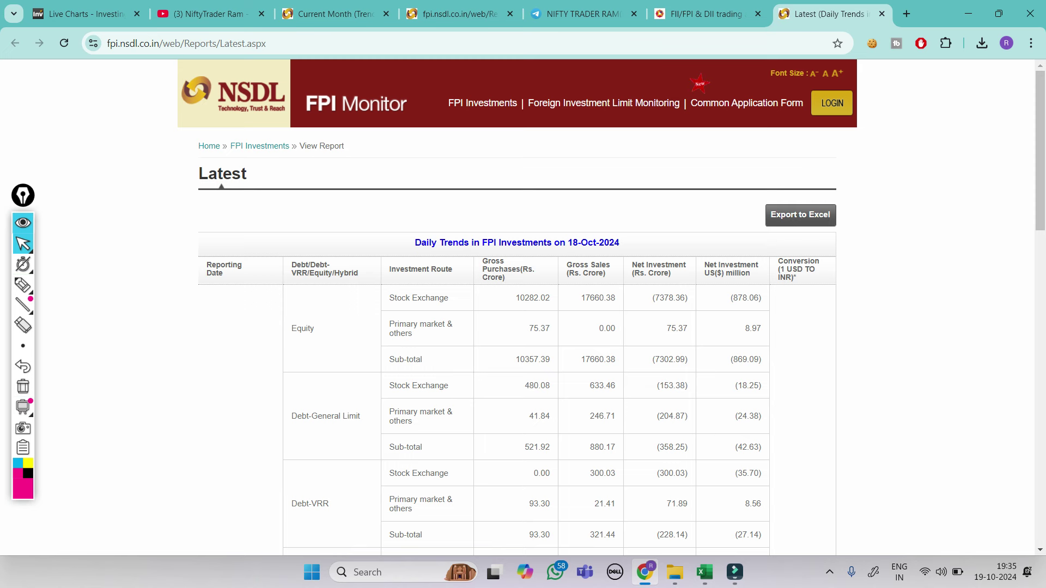
pyautogui.scroll(-4, 517, 327)
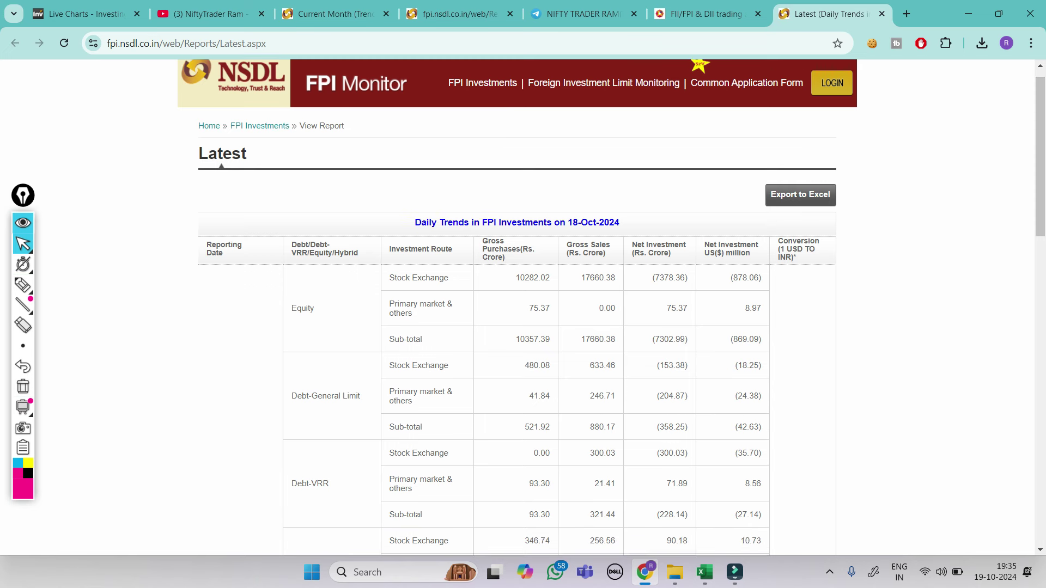
pyautogui.scroll(4, 517, 327)
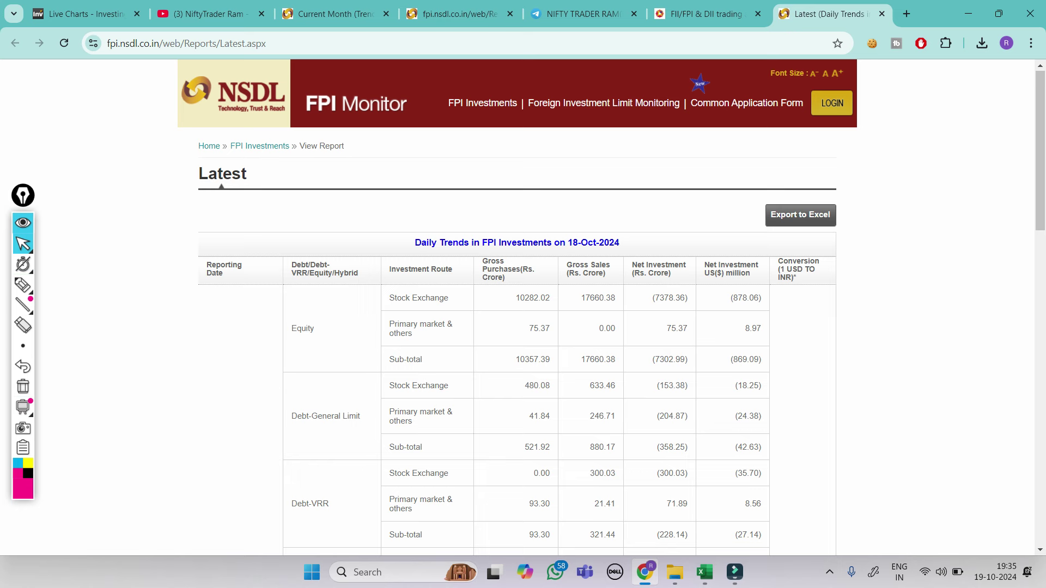
# - View the already open September 2024 category-wise AUC report for all clients of custodians
pyautogui.click(460, 15)
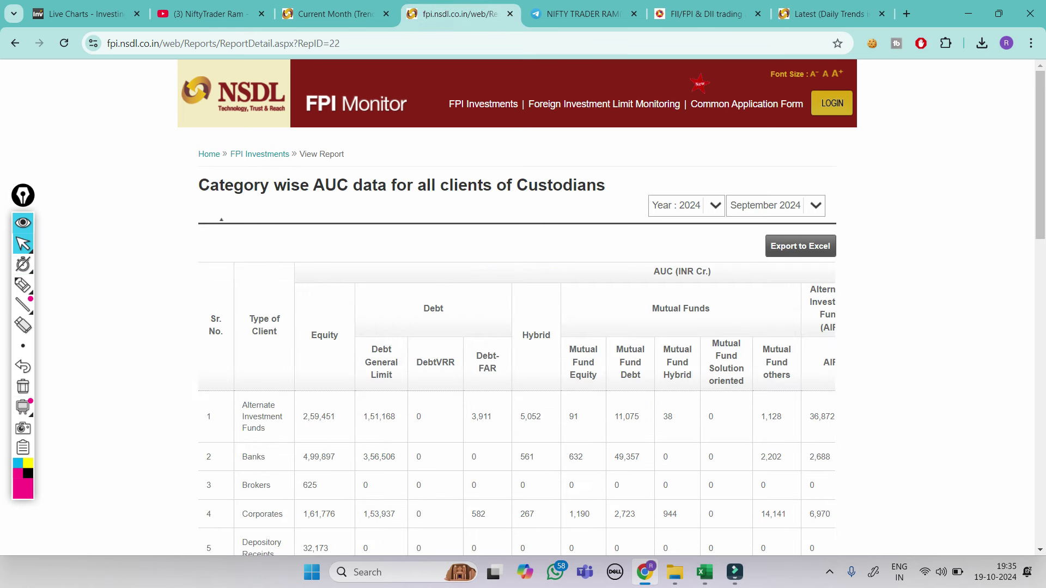
pyautogui.scroll(-5, 621, 305)
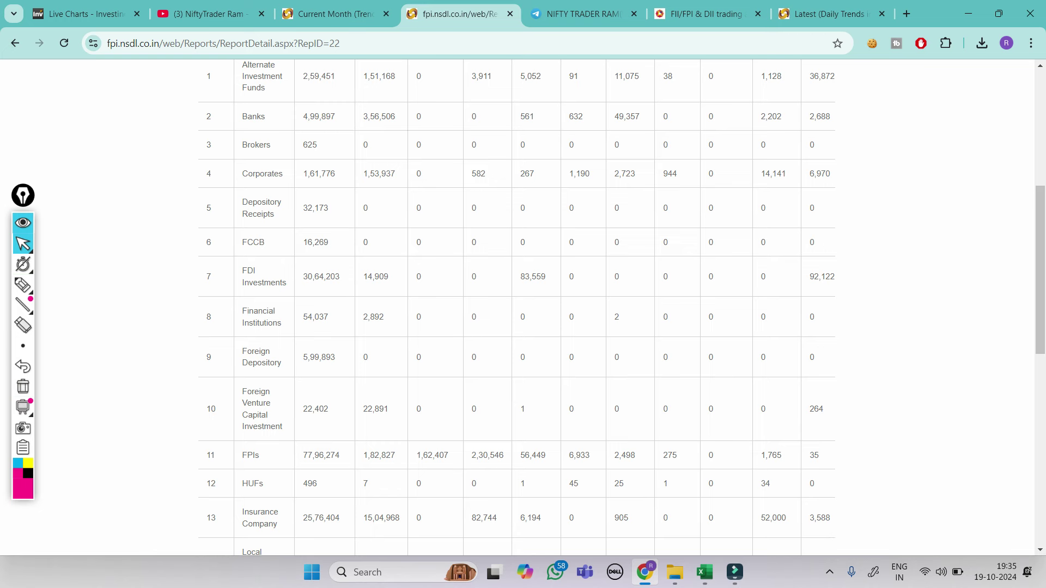
pyautogui.scroll(5, 517, 305)
# - Reopen Category wise AUC data for all clients of Custodians from the FPI Investments listing and examine the equity holdings by client type
pyautogui.click(482, 103)
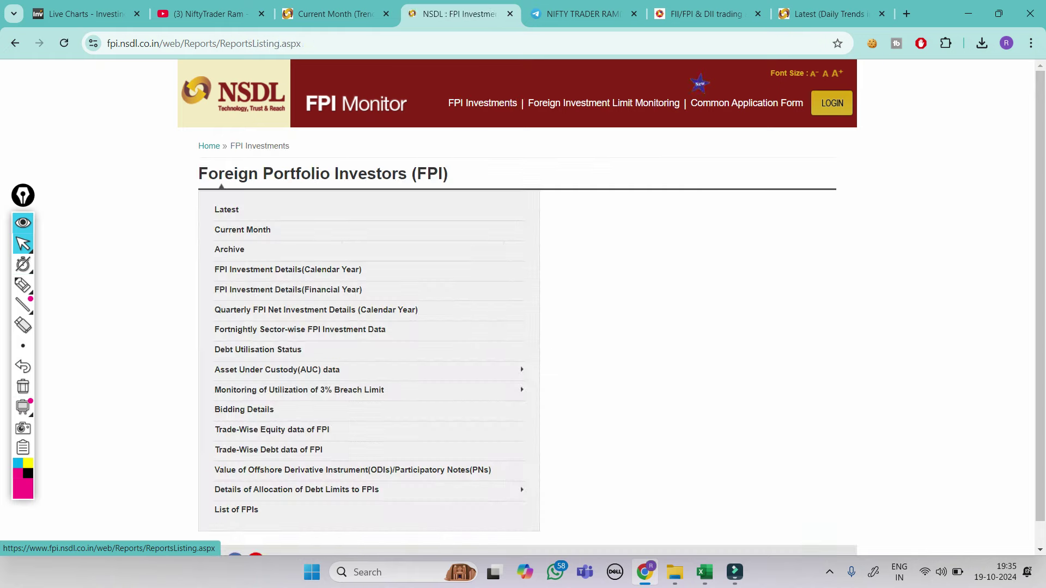
pyautogui.click(294, 371)
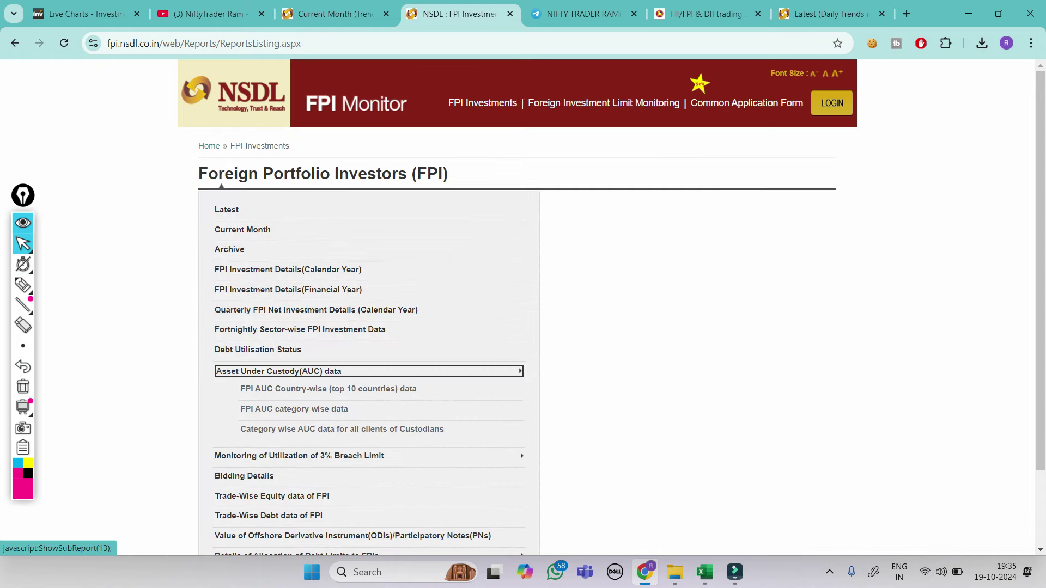
pyautogui.click(341, 429)
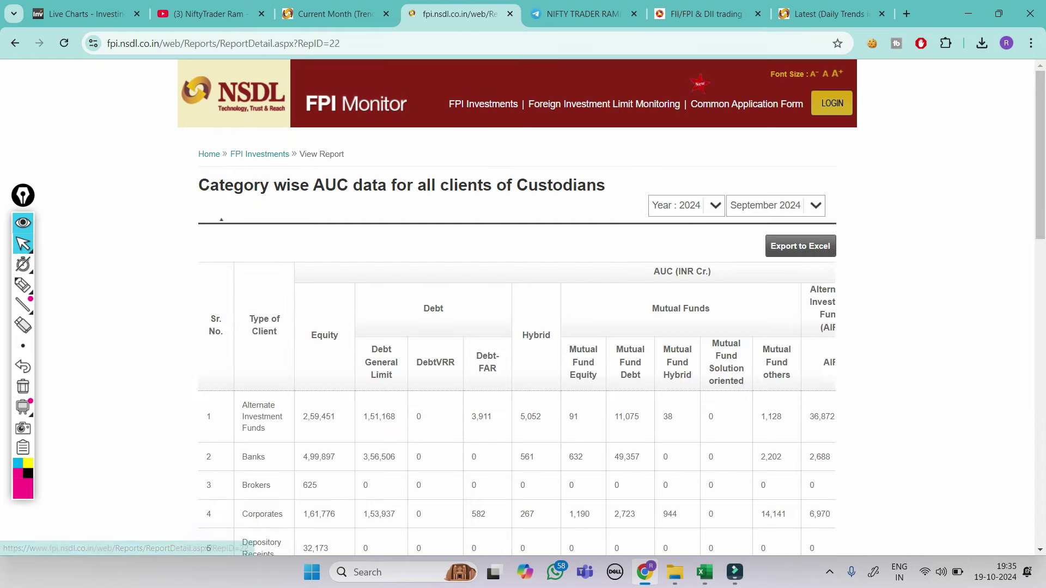
pyautogui.scroll(-4, 516, 305)
pyautogui.scroll(-5, 516, 305)
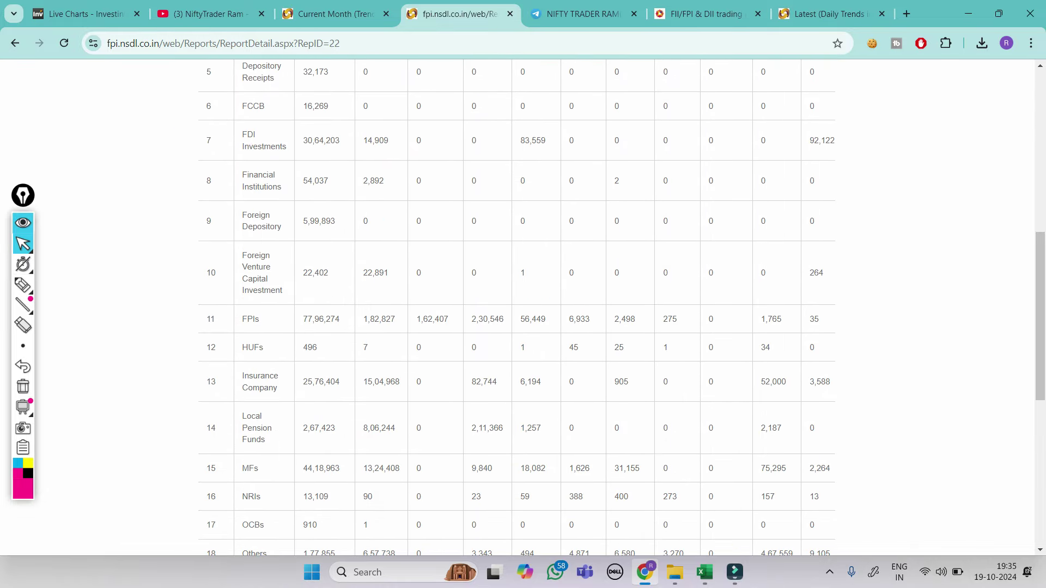
pyautogui.scroll(8, 516, 305)
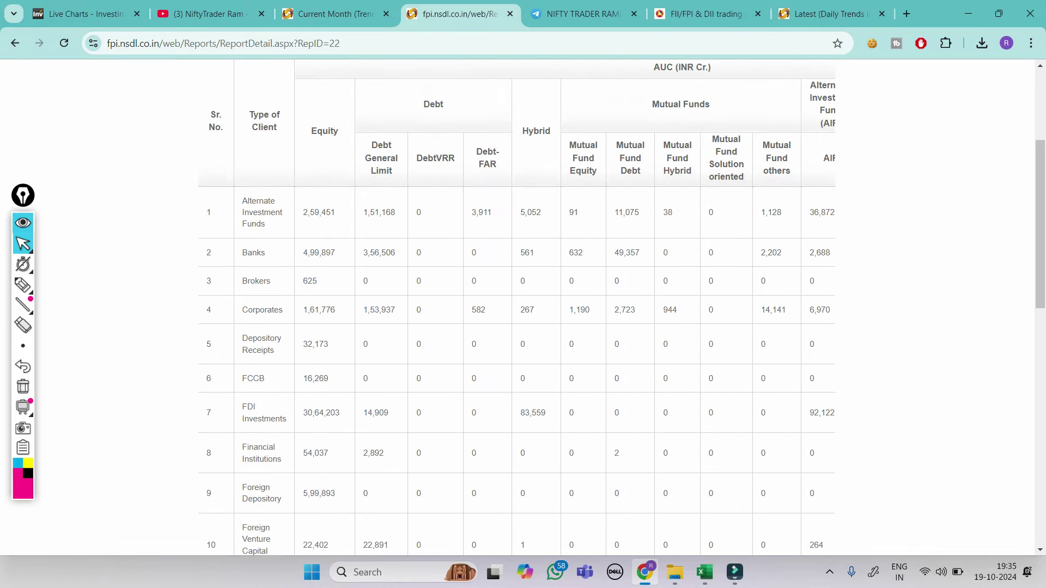
pyautogui.scroll(-9, 517, 305)
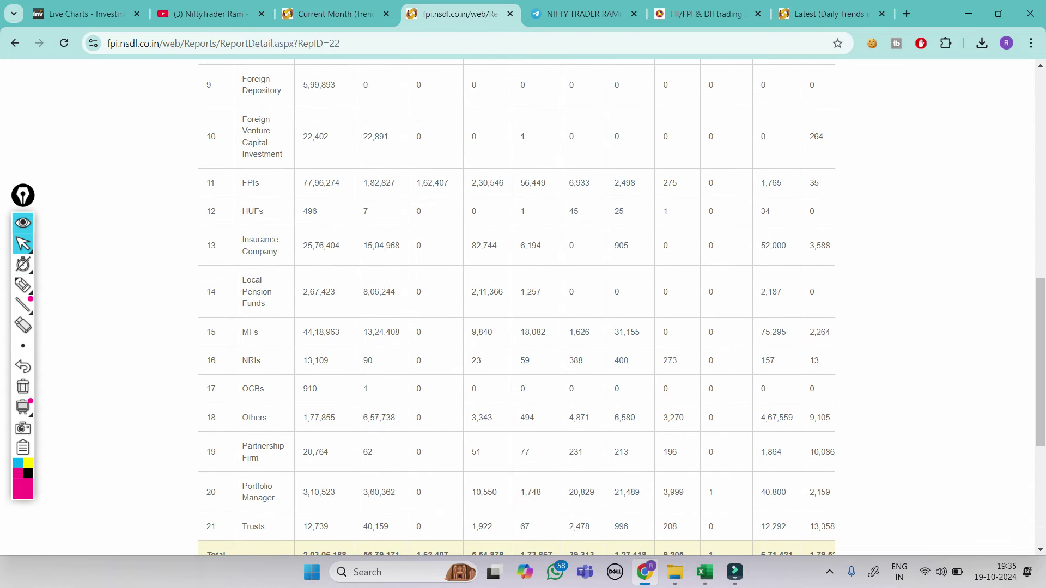
# - Circle the MFs equity figure in the September 2024 AUC table with the pen, add a pointer line, and clear the markings
pyautogui.click(22, 284)
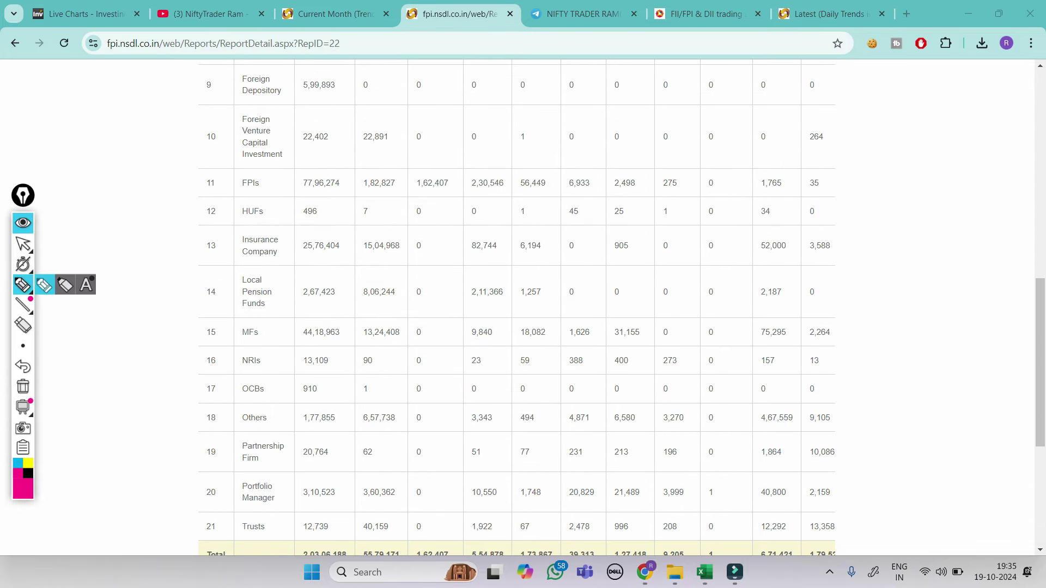
pyautogui.moveTo(289, 326)
pyautogui.mouseDown()
pyautogui.moveTo(362, 335)
pyautogui.moveTo(263, 293)
pyautogui.mouseUp()
pyautogui.moveTo(354, 346); pyautogui.dragTo(380, 360)
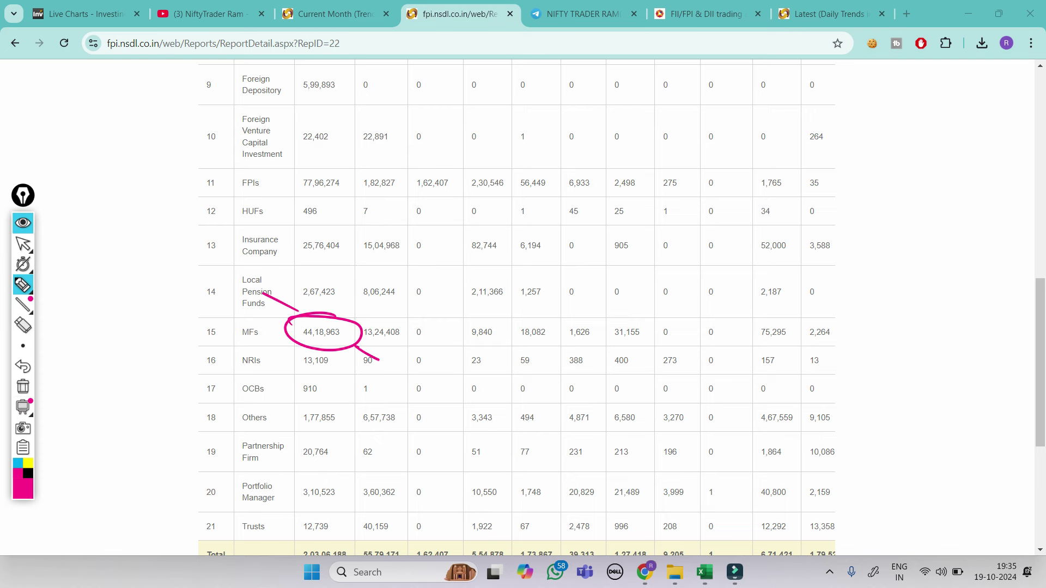
pyautogui.click(22, 386)
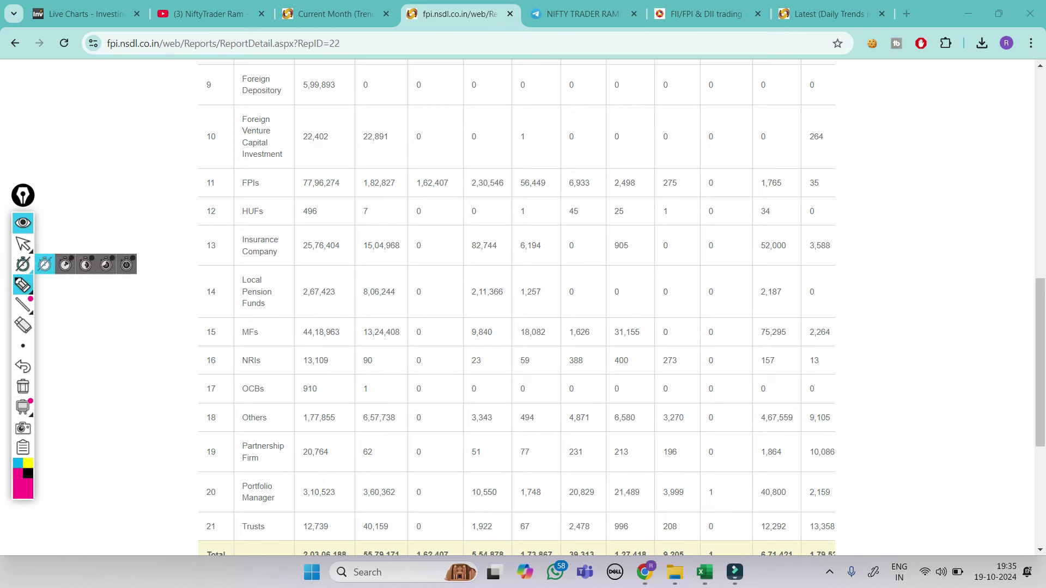
pyautogui.click(22, 244)
# - Change the category-wise AUC report to August 2024 and bring the FPIs and MFs rows into view
pyautogui.scroll(8, 517, 308)
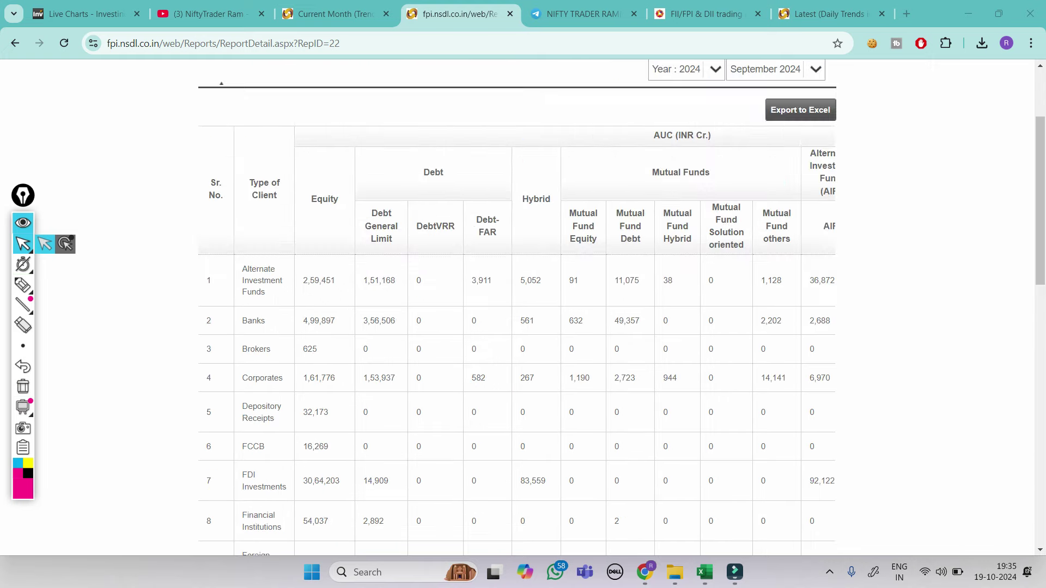
pyautogui.click(775, 69)
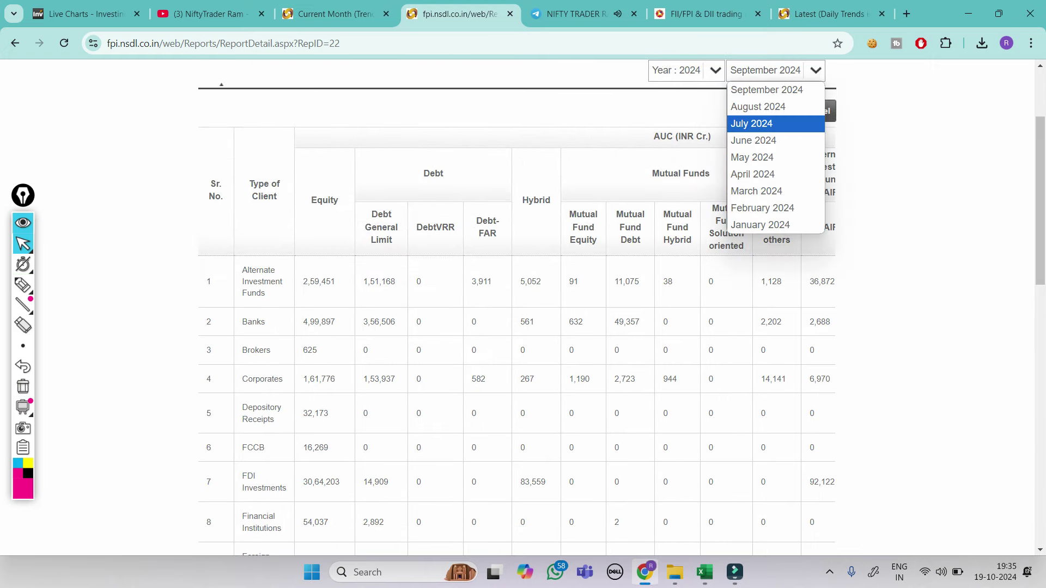
pyautogui.press('Down')
pyautogui.press('Return')
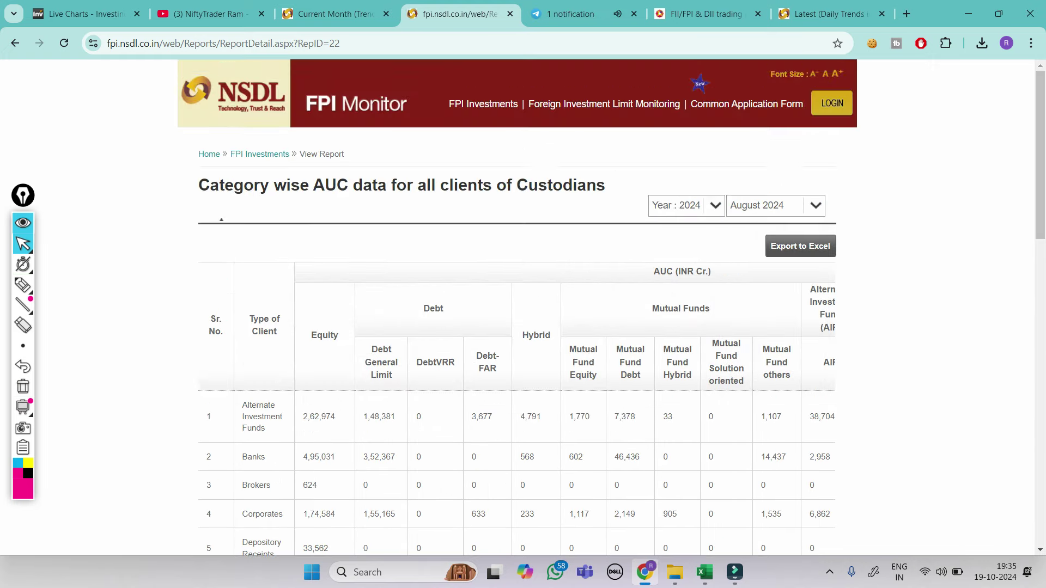
pyautogui.scroll(-7, 516, 308)
pyautogui.scroll(-1, 517, 308)
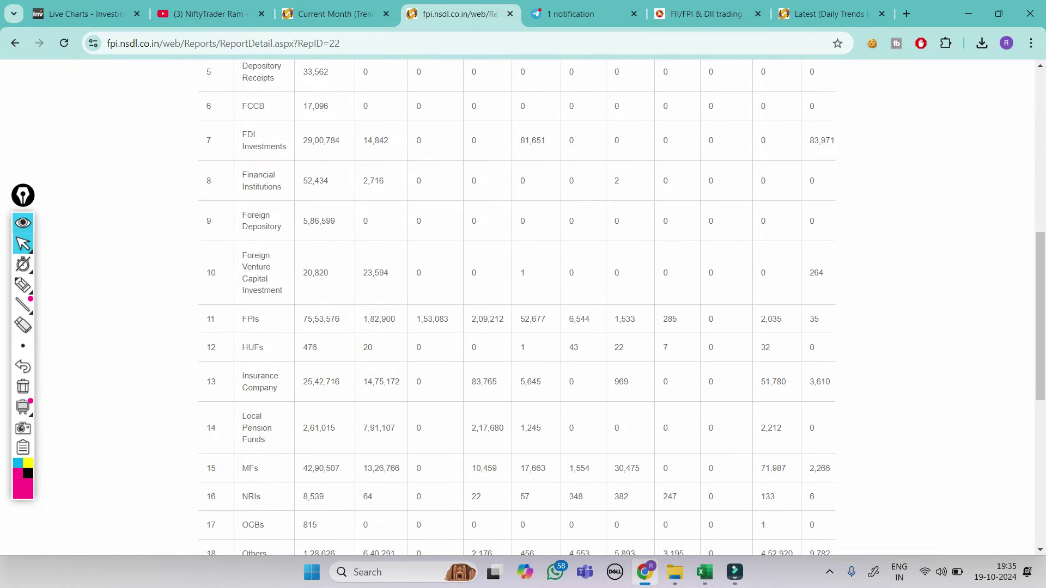
# - Mark the MFs and FPIs equity figures in the August 2024 table with the pen, and clear all the markings
pyautogui.click(23, 284)
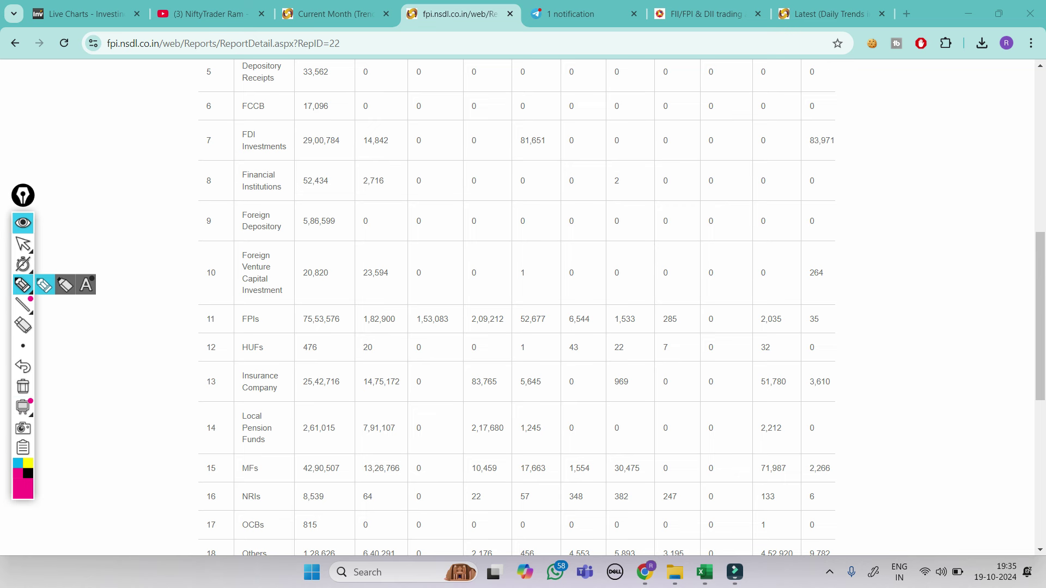
pyautogui.moveTo(299, 461); pyautogui.dragTo(313, 459)
pyautogui.moveTo(258, 440); pyautogui.dragTo(305, 460)
pyautogui.moveTo(331, 473); pyautogui.dragTo(370, 487)
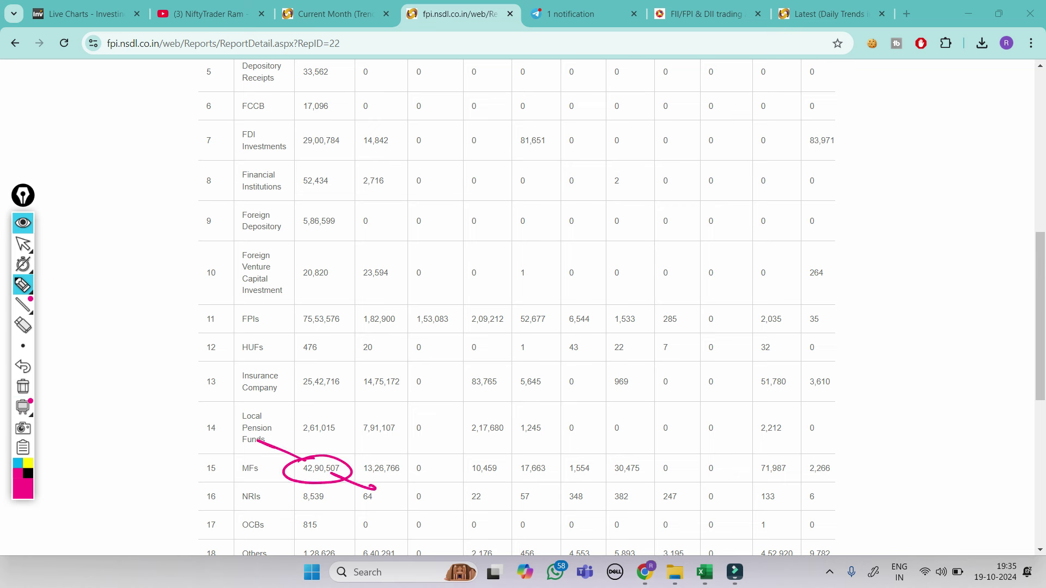
pyautogui.moveTo(240, 311); pyautogui.dragTo(352, 326)
pyautogui.moveTo(289, 312); pyautogui.dragTo(361, 356)
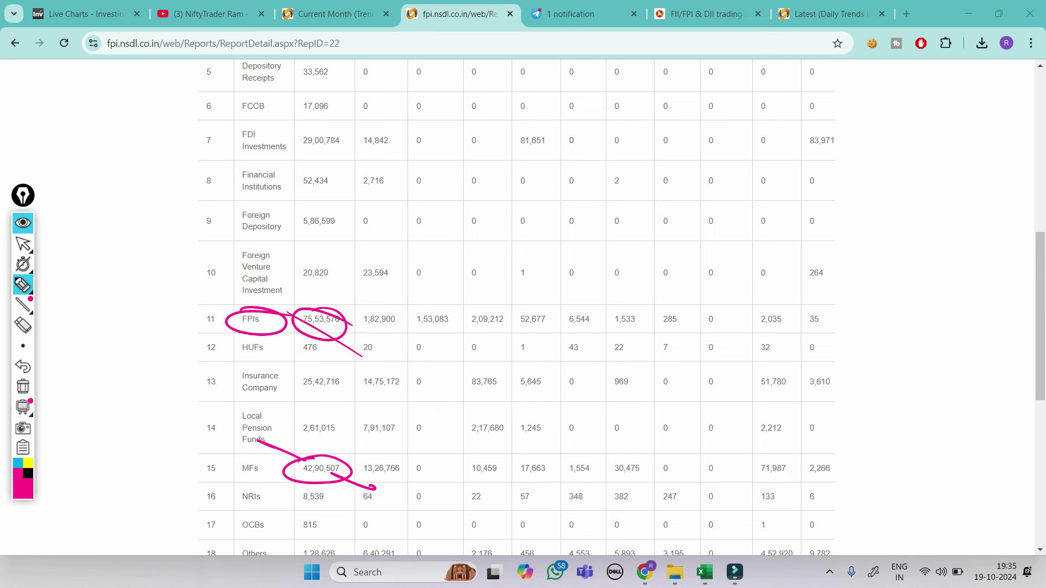
pyautogui.click(23, 386)
pyautogui.click(23, 243)
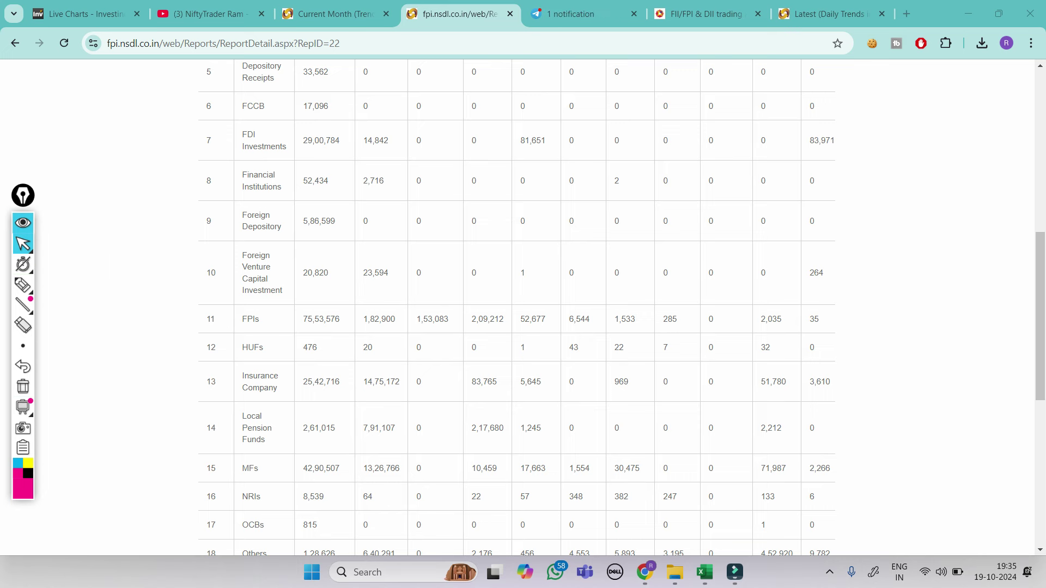
# - View the Nifty 50 chart on Investing.com at the daily and monthly intervals, and reposition the monthly candles
pyautogui.click(87, 14)
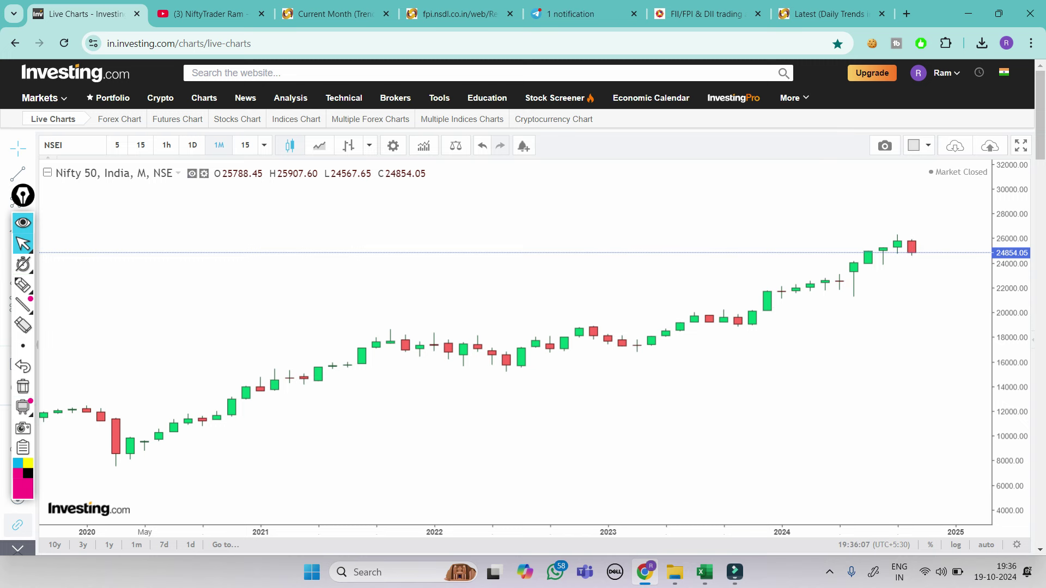
pyautogui.click(192, 145)
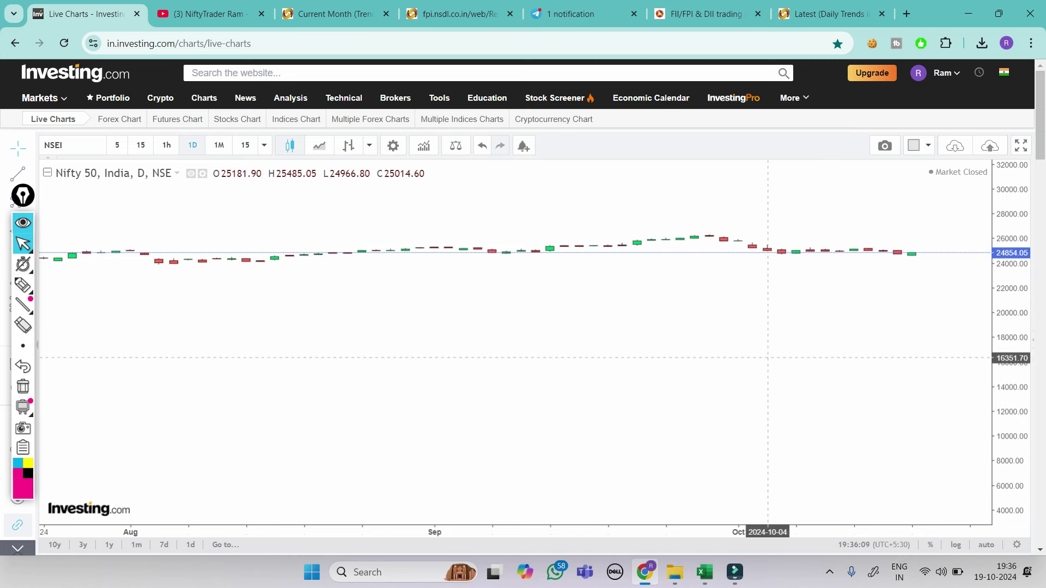
pyautogui.click(219, 144)
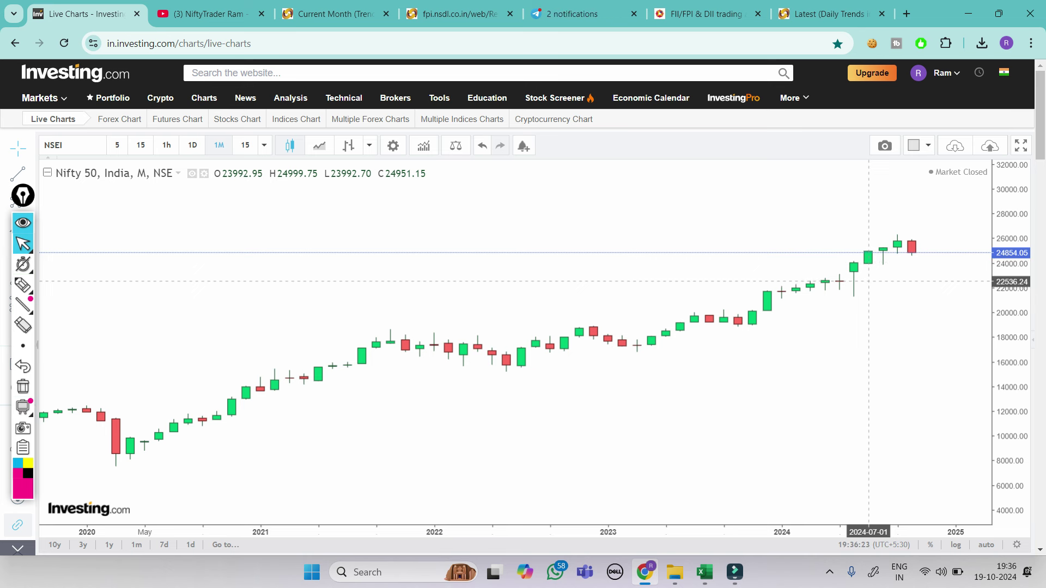
pyautogui.moveTo(1012, 285); pyautogui.dragTo(1012, 257)
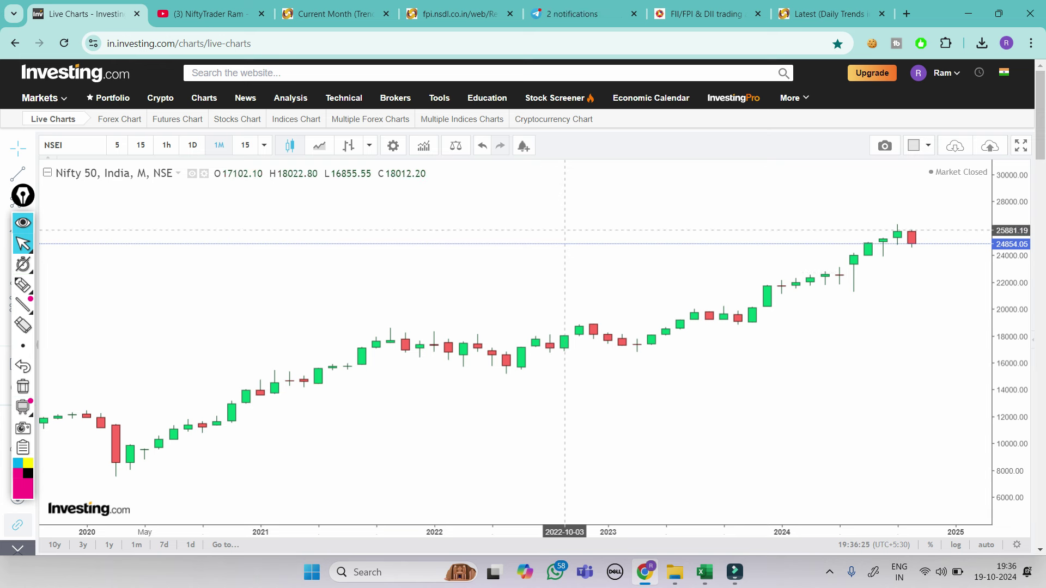
pyautogui.moveTo(564, 242); pyautogui.dragTo(518, 321)
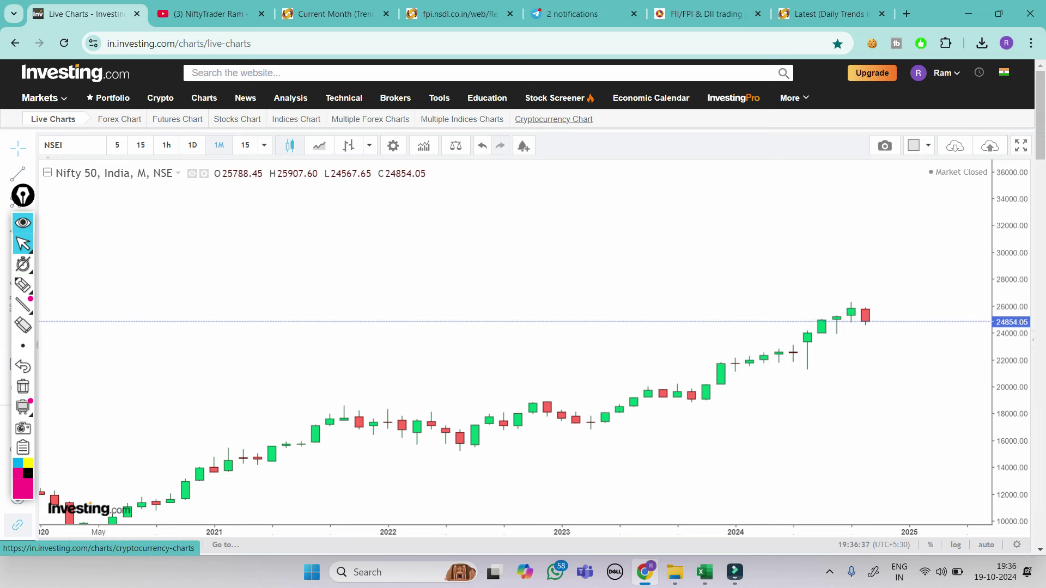
# - Show the pinned options class message in the Telegram channel, circle the 07 Dec start date, and clear the marking
pyautogui.click(583, 13)
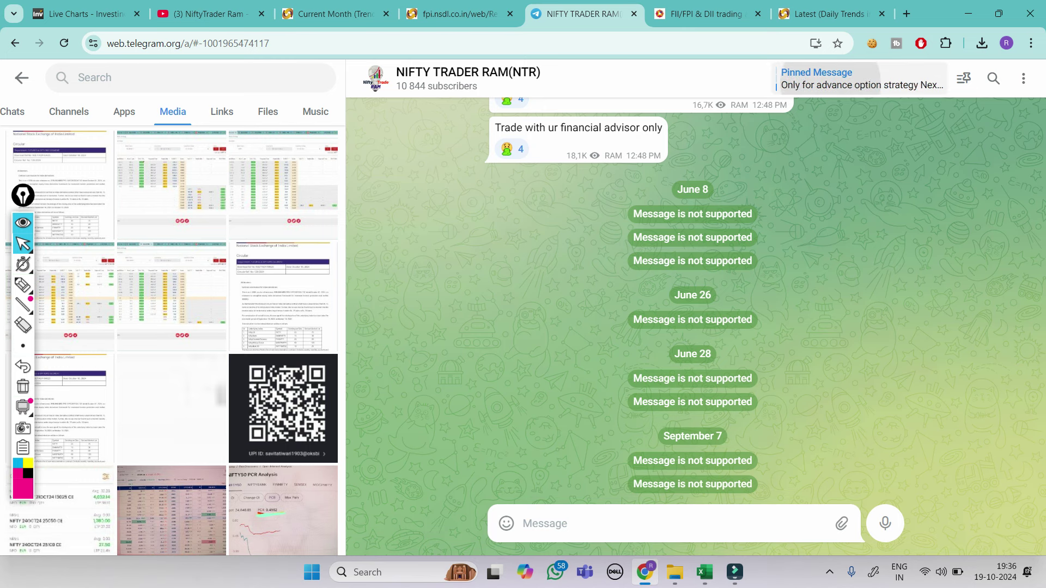
pyautogui.click(860, 78)
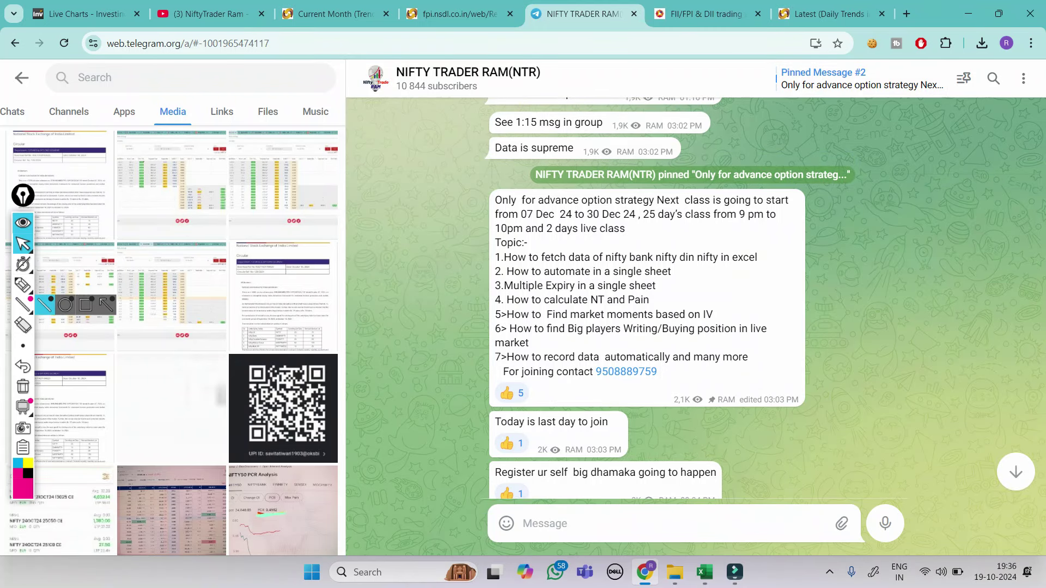
pyautogui.click(23, 285)
pyautogui.moveTo(524, 207)
pyautogui.mouseDown()
pyautogui.moveTo(509, 212)
pyautogui.moveTo(549, 218)
pyautogui.mouseUp()
pyautogui.moveTo(482, 190); pyautogui.dragTo(593, 261)
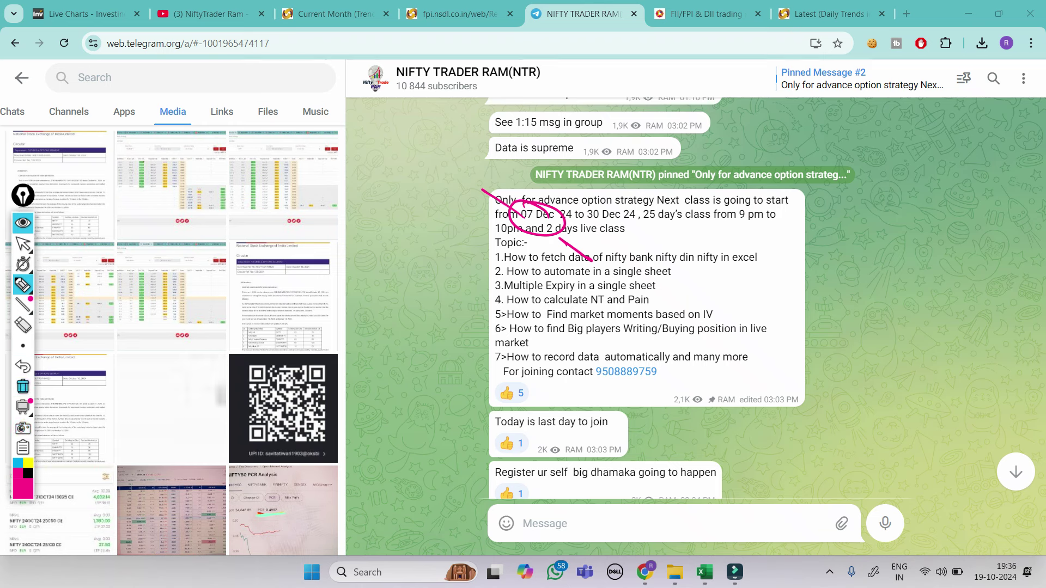
pyautogui.click(23, 386)
pyautogui.click(23, 243)
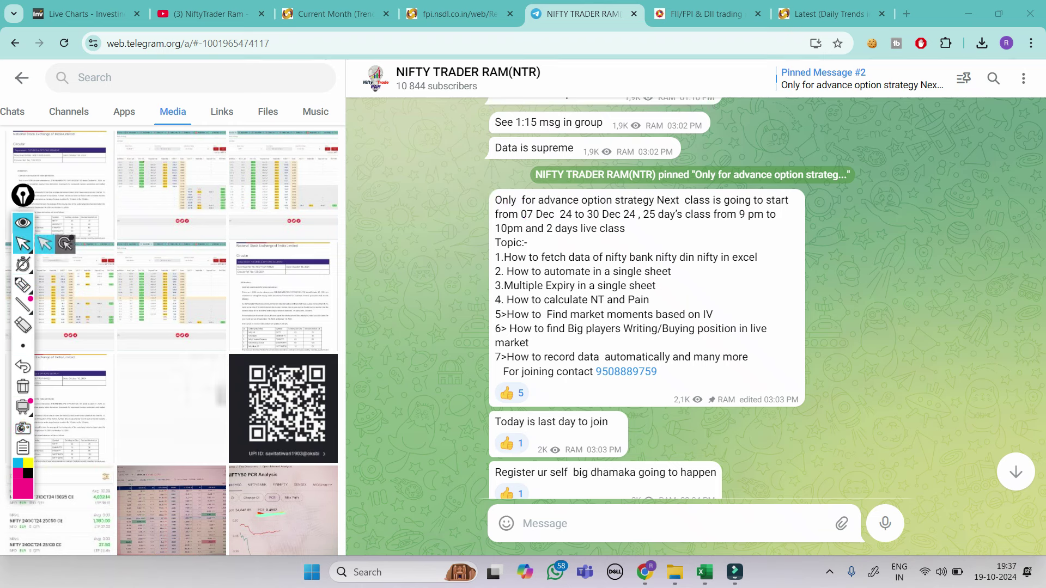
# - Switch to the open YouTube channel page showing its latest videos
pyautogui.click(207, 13)
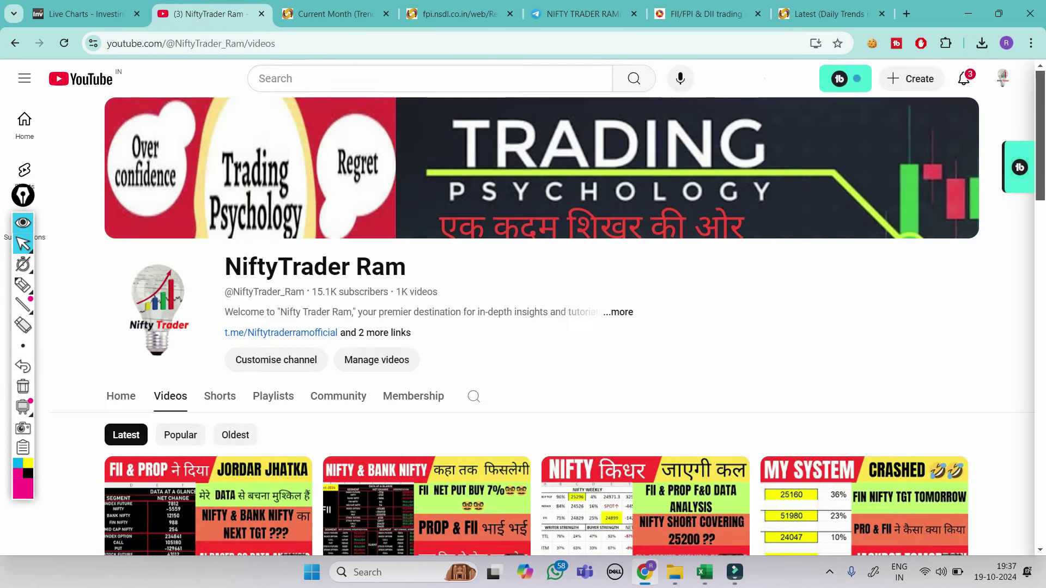